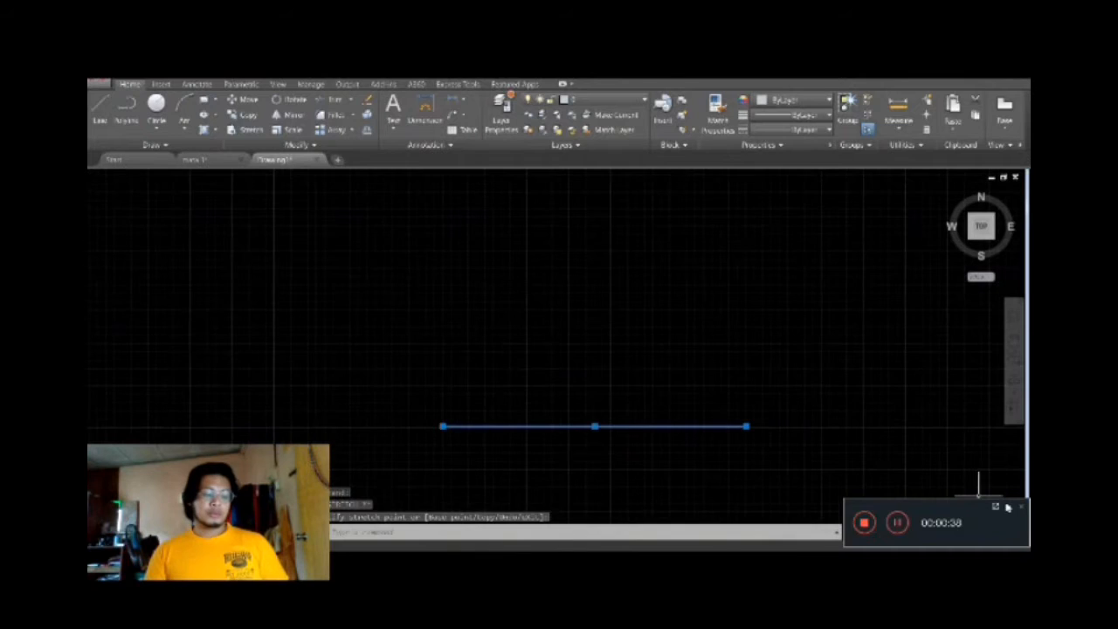
# Draw lines from the base line's left end 378 up, across above its right end, and down to close the rectangle.
pyautogui.press('Escape')
pyautogui.write('l')
pyautogui.press('Return')
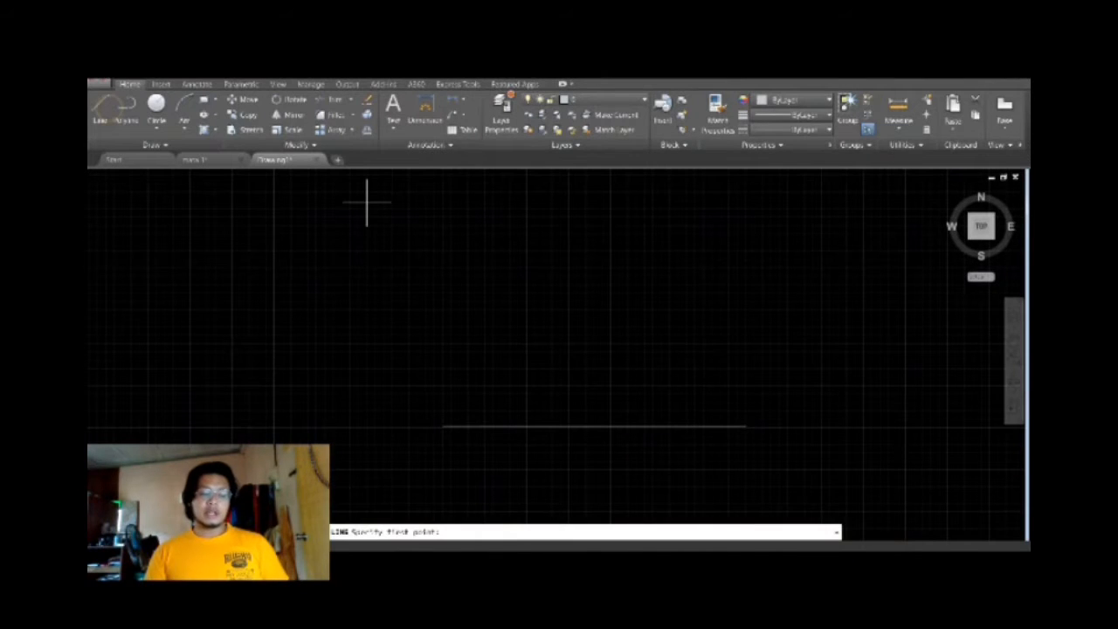
pyautogui.click(442, 427)
pyautogui.write('3')
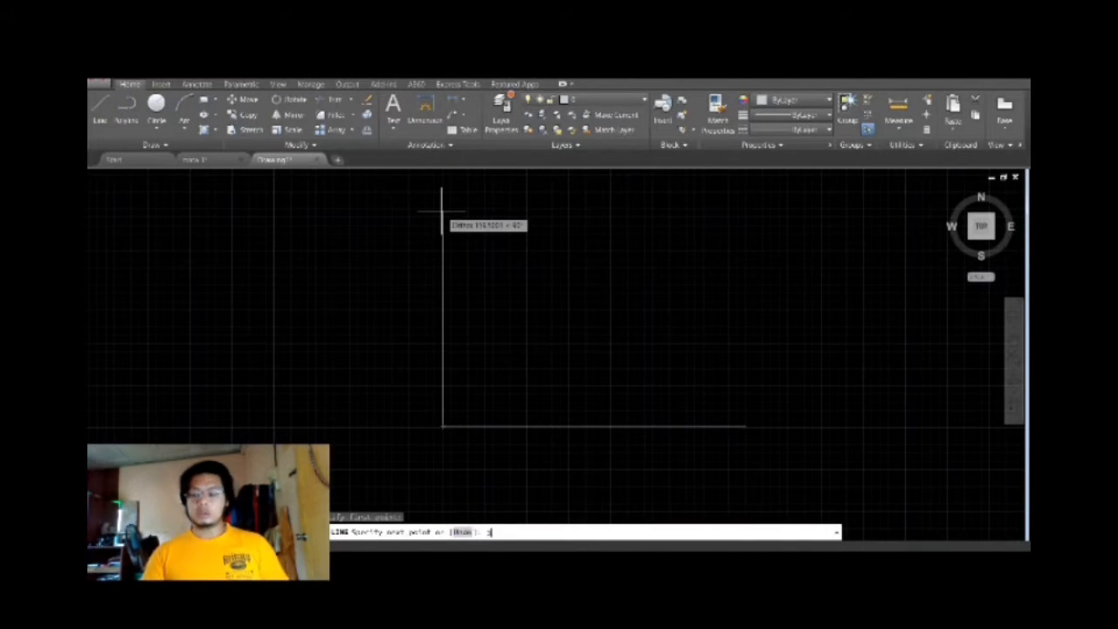
pyautogui.write('78')
pyautogui.press('Return')
pyautogui.click(746, 323)
pyautogui.click(747, 427)
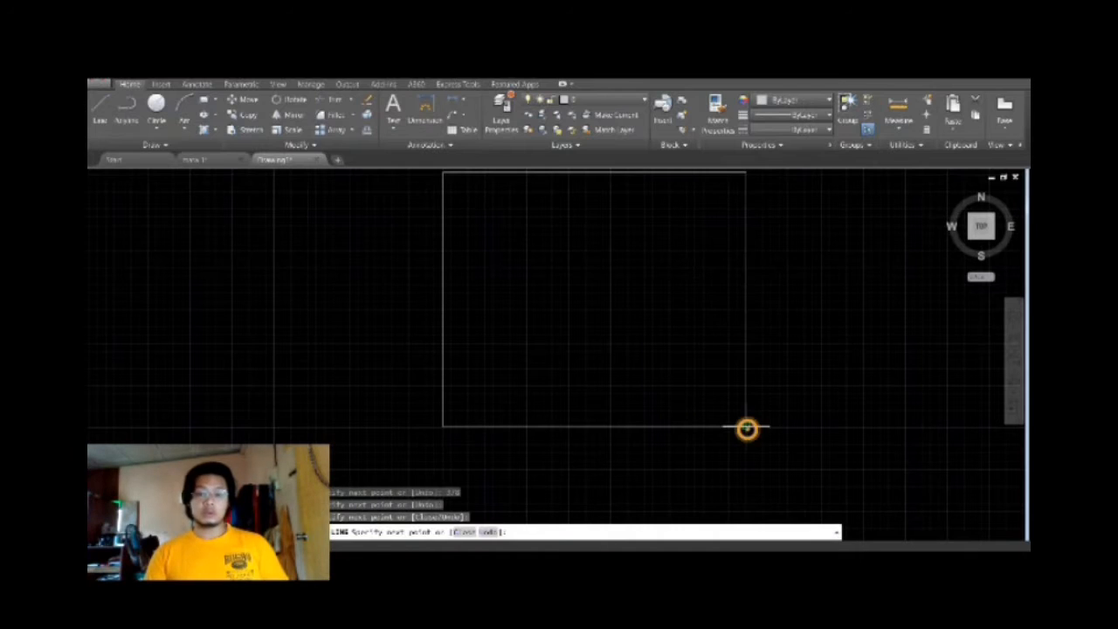
pyautogui.scroll(-2, 611, 337)
pyautogui.scroll(2, 548, 350)
pyautogui.press('Escape')
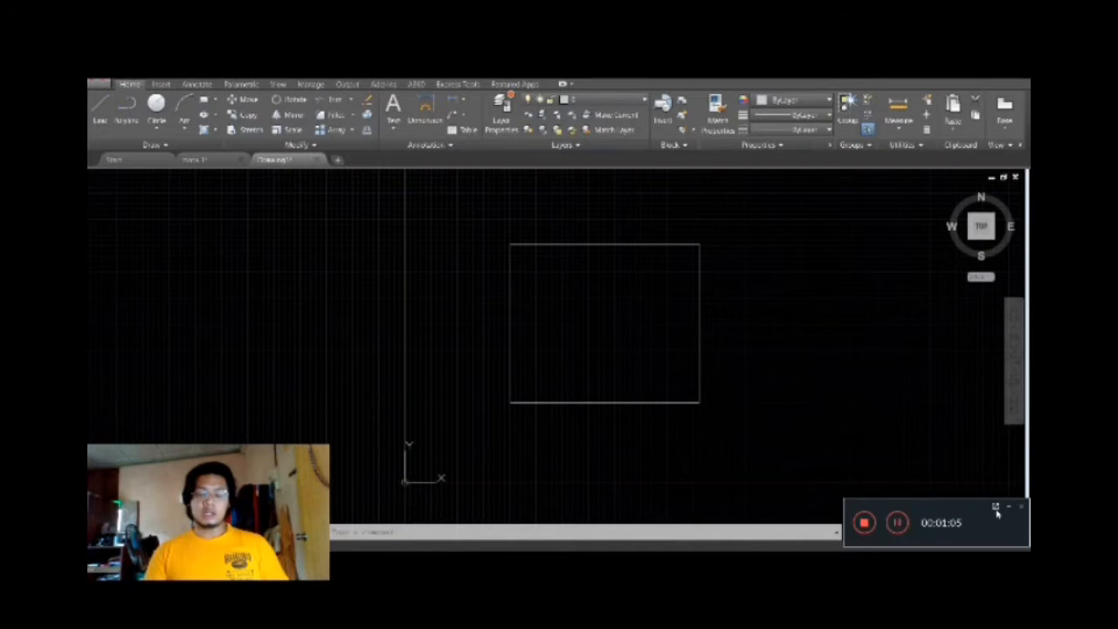
# Draw guide lines from the rectangle's lower-left corner, 105 to the right along the base and 65 up.
pyautogui.click(997, 509)
pyautogui.write('l')
pyautogui.press('Return')
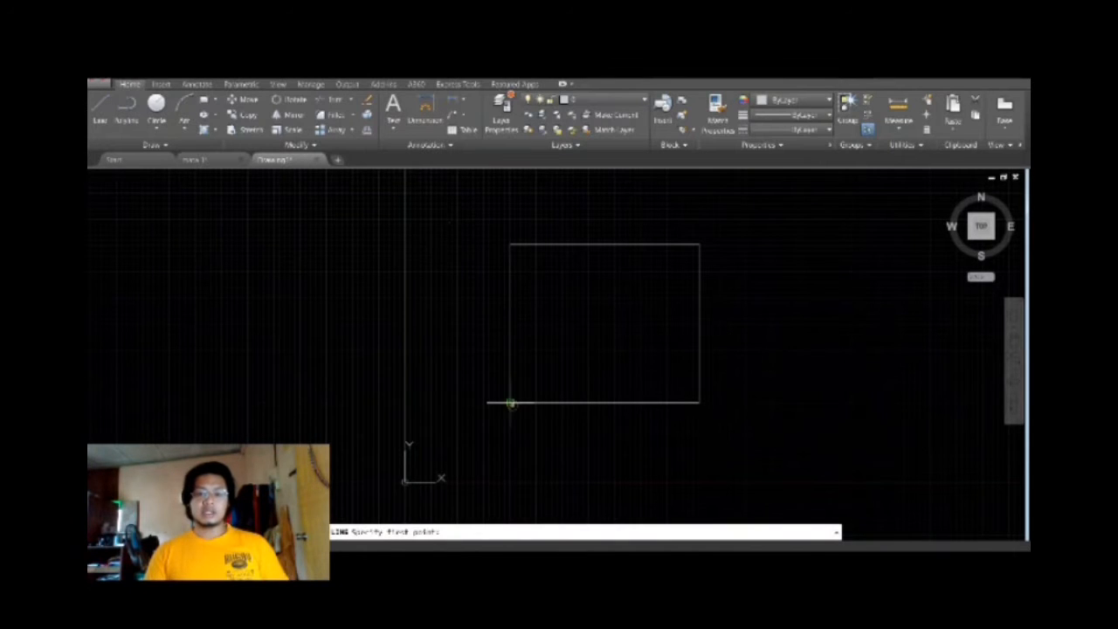
pyautogui.click(511, 404)
pyautogui.write('1')
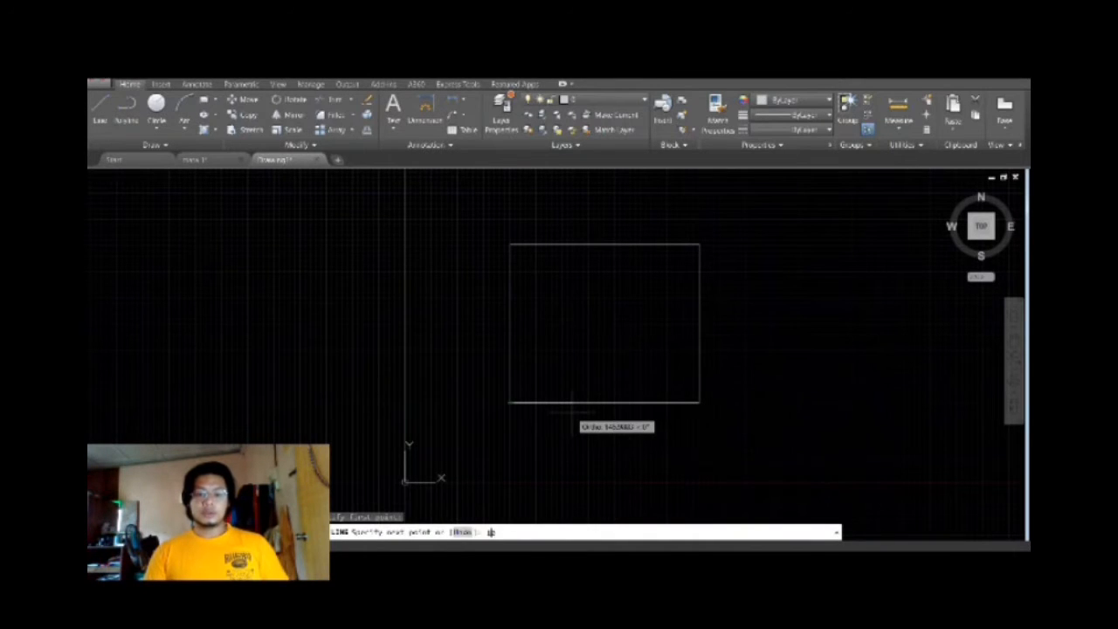
pyautogui.write('05')
pyautogui.press('Return')
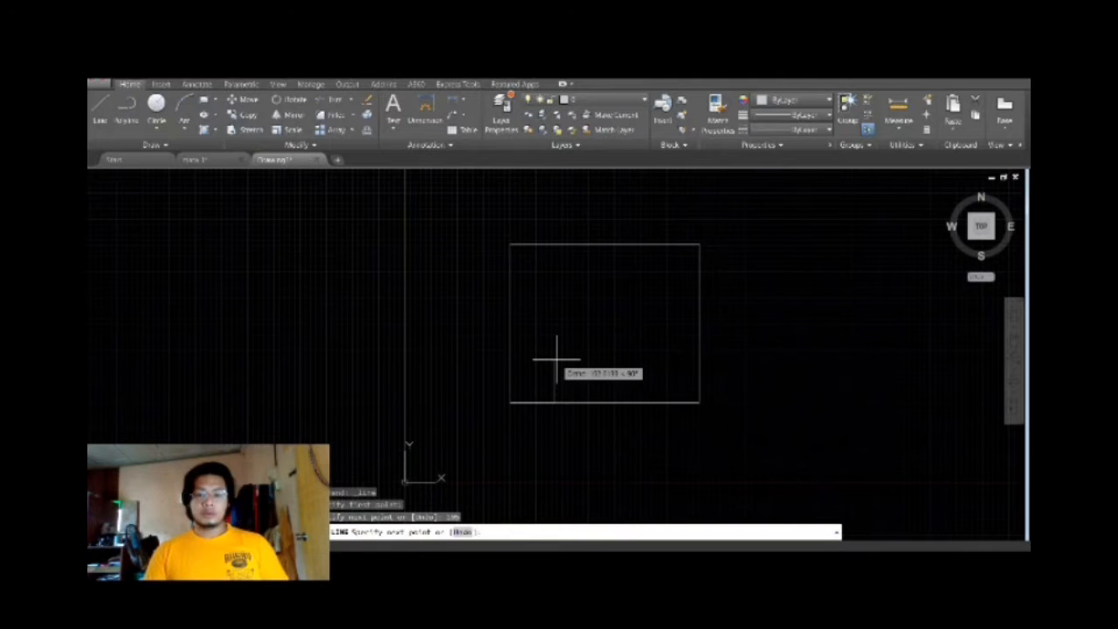
pyautogui.write('35')
pyautogui.press('Return')
pyautogui.press('Escape')
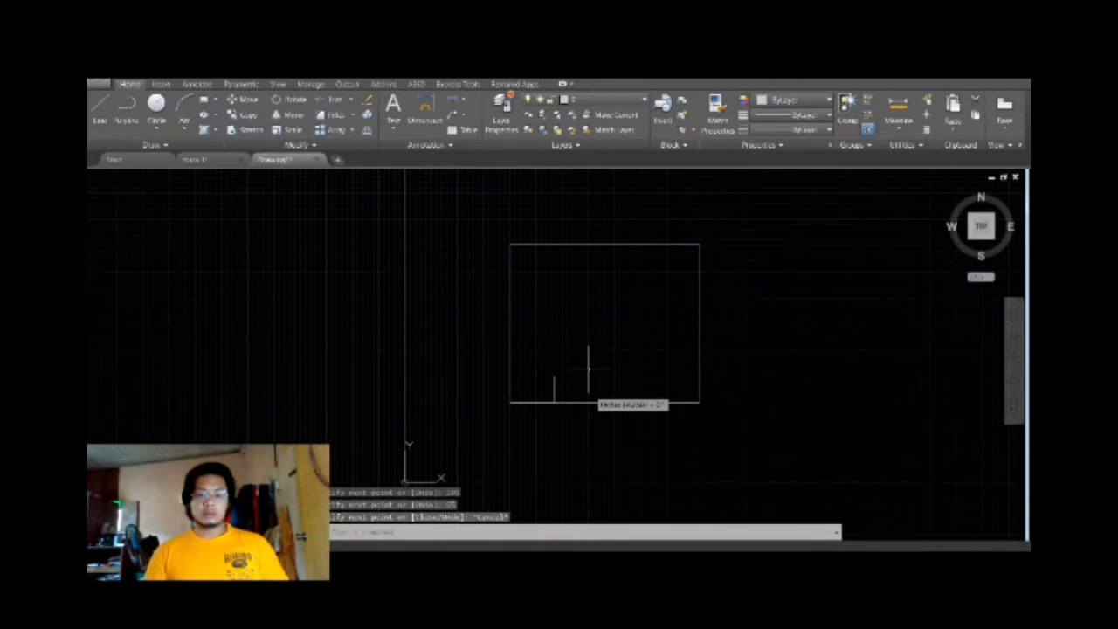
# Draw a circle of radius 35 centred on the upper end of the vertical guide line.
pyautogui.click(156, 104)
pyautogui.click(553, 375)
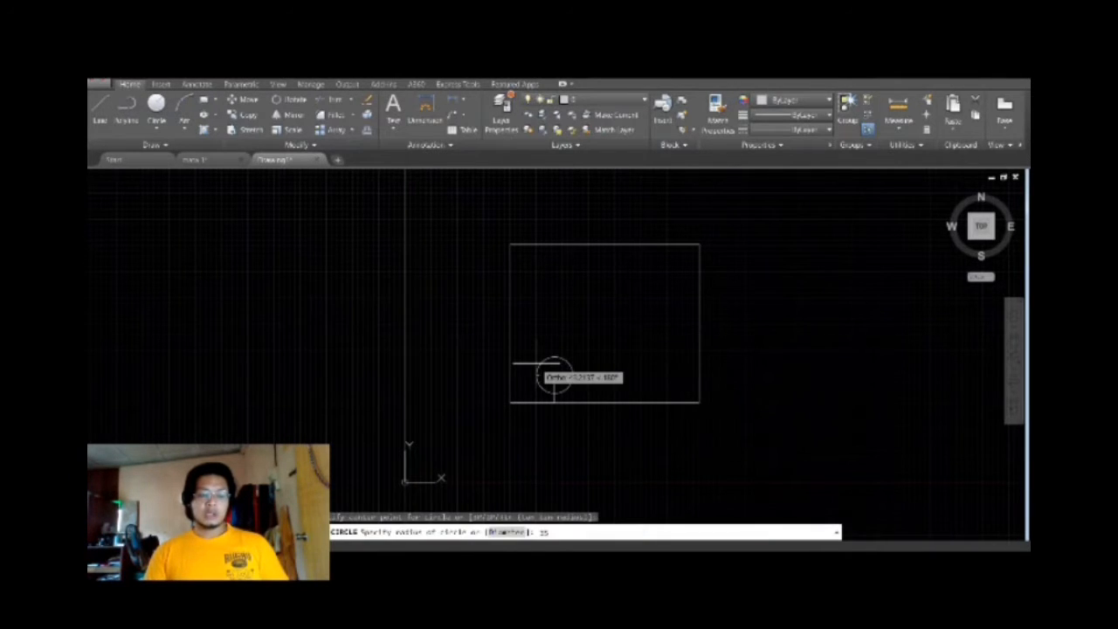
pyautogui.write('15')
pyautogui.press('Return')
pyautogui.press('Escape')
pyautogui.scroll(4, 642, 376)
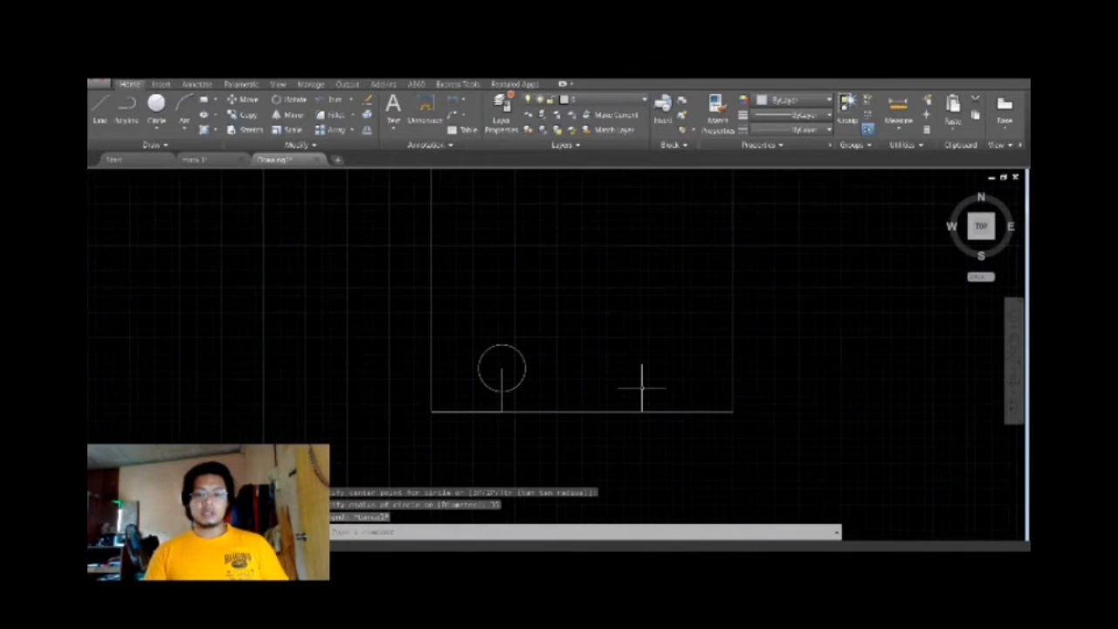
# Mirror the circle about the rectangle's vertical centreline, keeping the original.
pyautogui.click(295, 117)
pyautogui.click(453, 376)
pyautogui.press('Return')
pyautogui.click(548, 426)
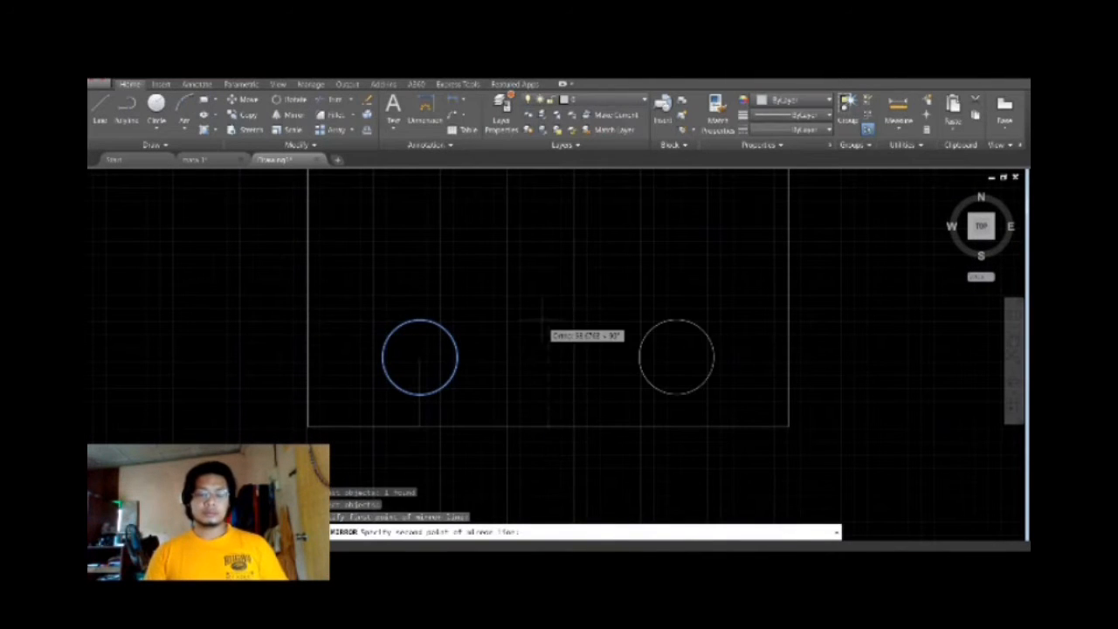
pyautogui.click(541, 305)
pyautogui.press('Return')
# Delete the horizontal and vertical guide lines used to locate the left circle.
pyautogui.click(420, 388)
pyautogui.click(383, 426)
pyautogui.press('Delete')
pyautogui.scroll(-4, 393, 375)
pyautogui.scroll(2, 417, 324)
# Fillet the rectangle's lower-left corner with a radius of 60.
pyautogui.click(334, 115)
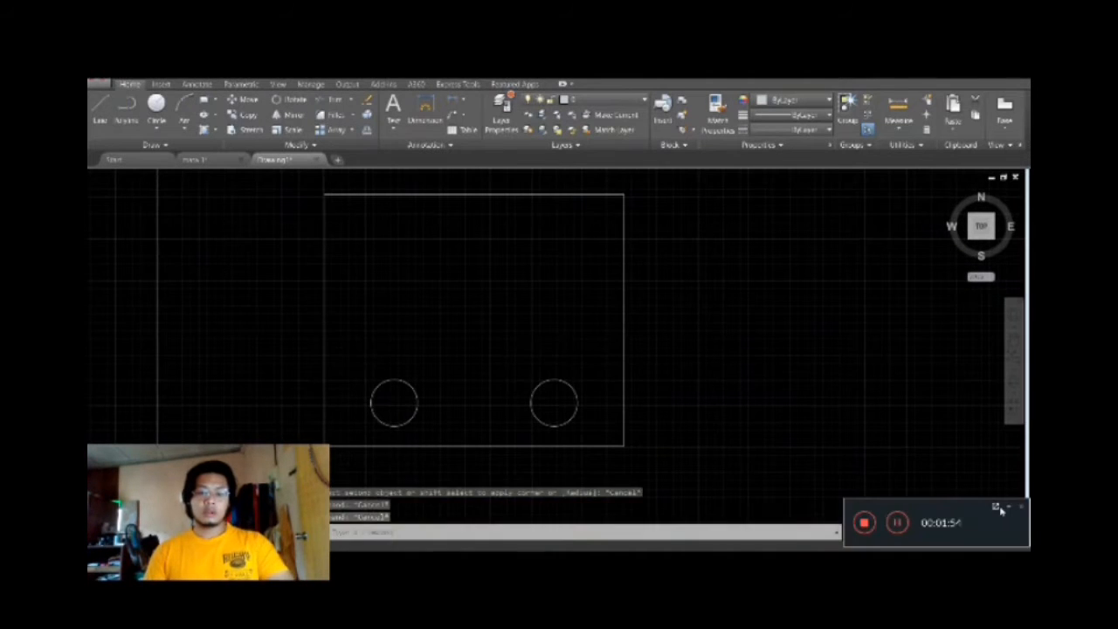
pyautogui.click(999, 508)
pyautogui.click(335, 119)
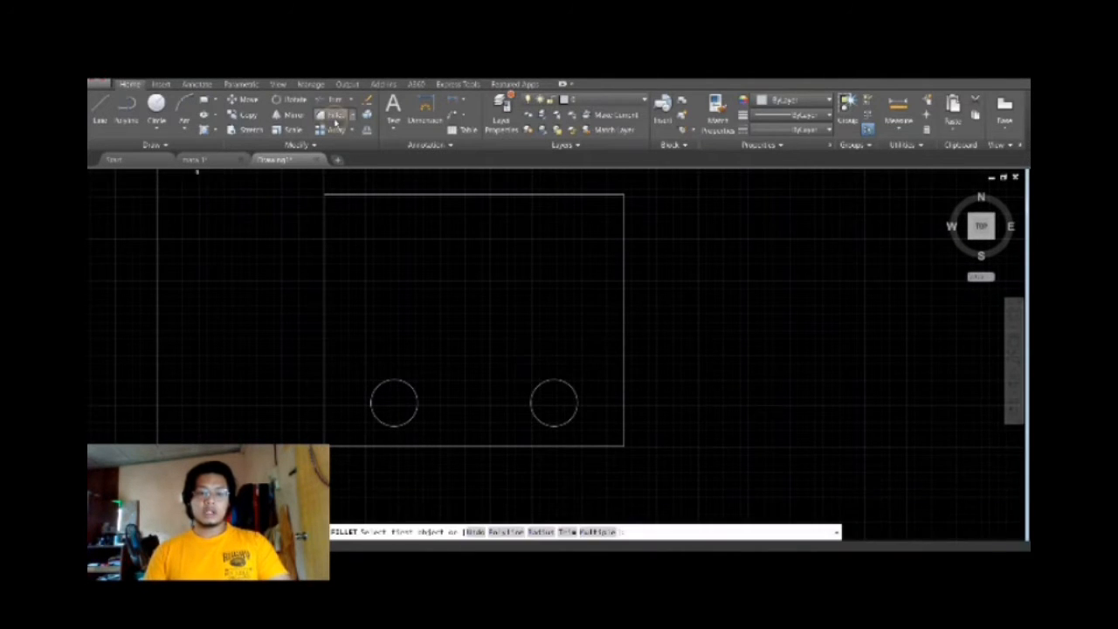
pyautogui.write('r')
pyautogui.press('Return')
# Fillet the rectangle's lower-right corner with the same radius.
pyautogui.press('Return')
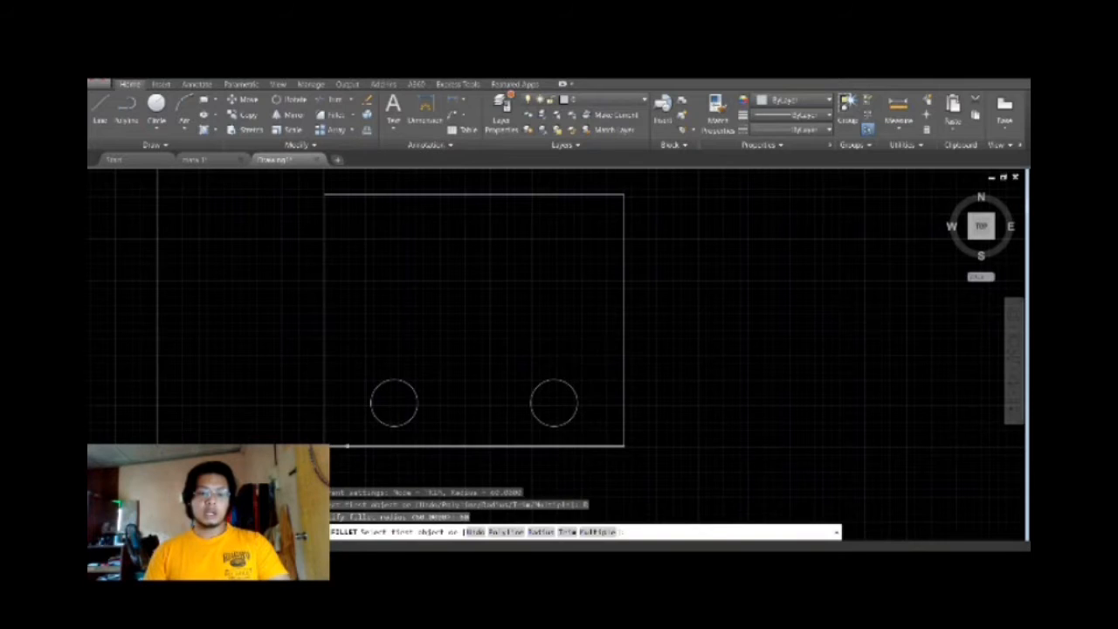
pyautogui.click(454, 446)
pyautogui.click(325, 411)
pyautogui.press('Return')
pyautogui.click(568, 446)
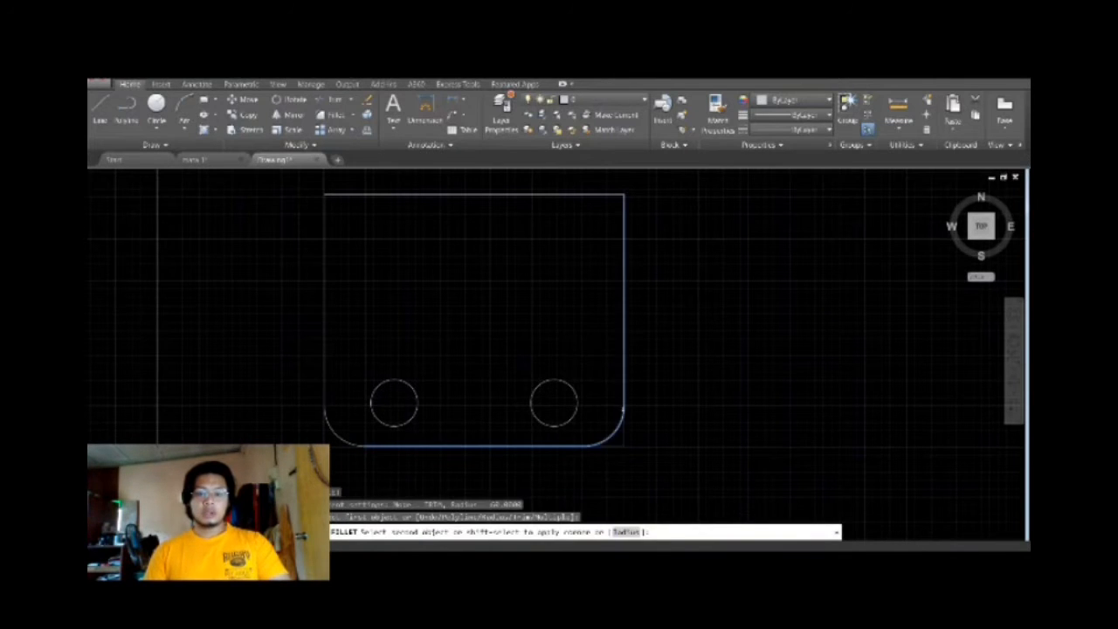
pyautogui.click(624, 402)
pyautogui.press('Escape')
pyautogui.press('Escape')
pyautogui.press('Escape')
pyautogui.write('l')
pyautogui.press('Return')
pyautogui.press('F1')
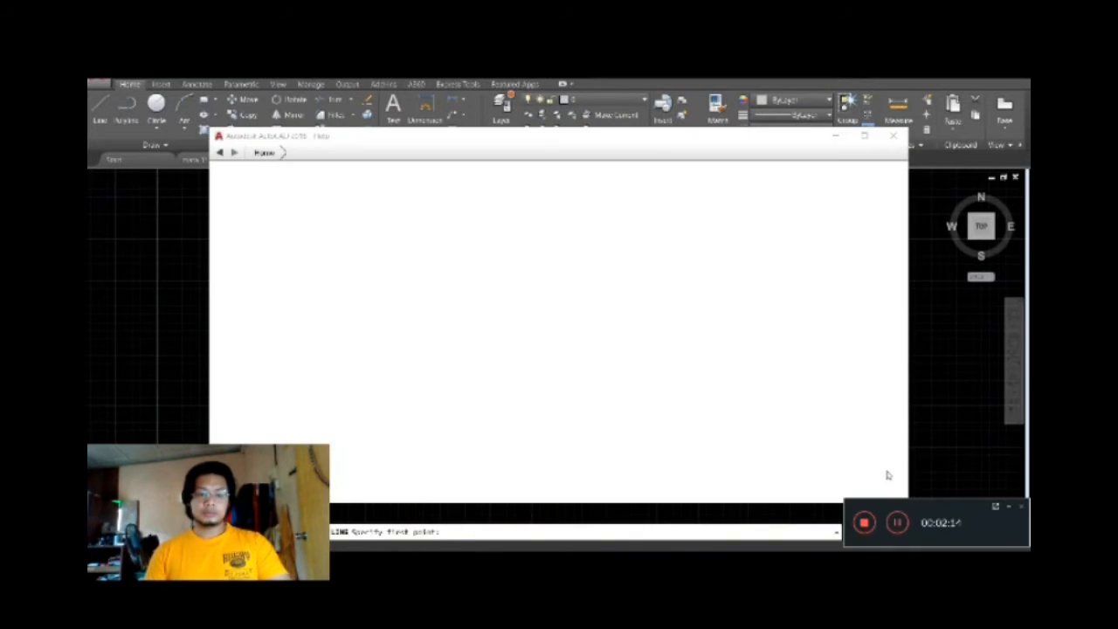
pyautogui.click(1011, 509)
pyautogui.click(900, 135)
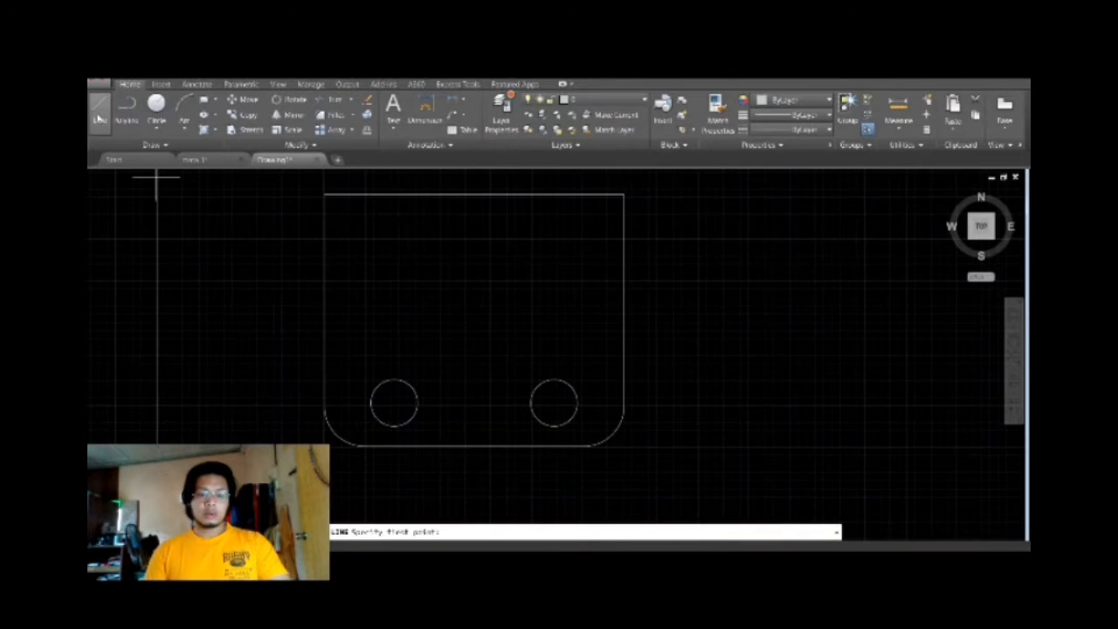
pyautogui.click(325, 241)
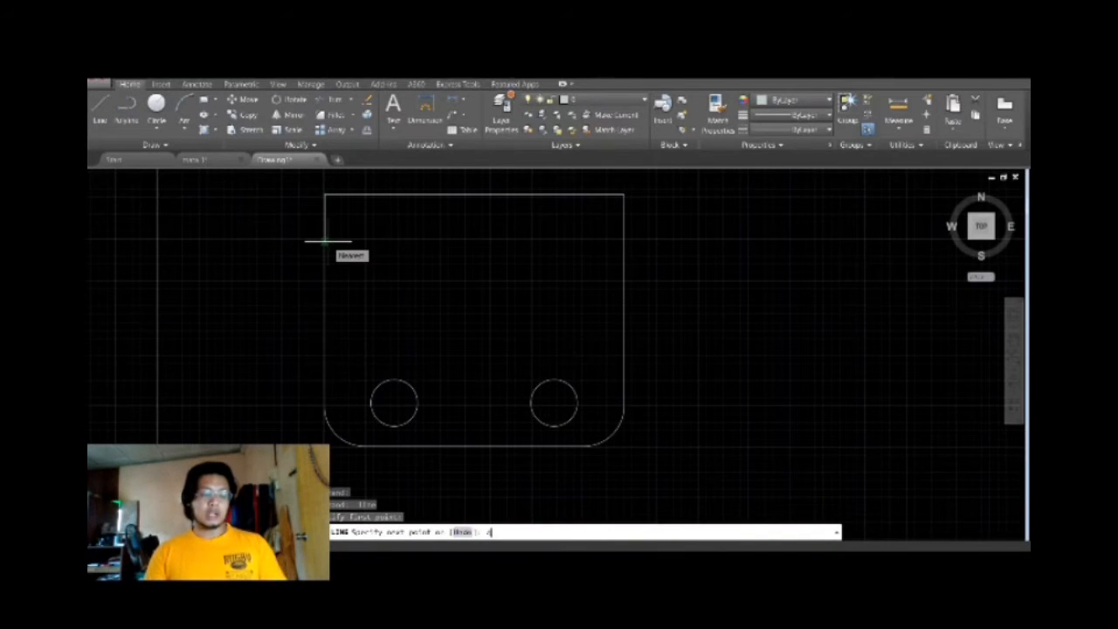
pyautogui.write('4')
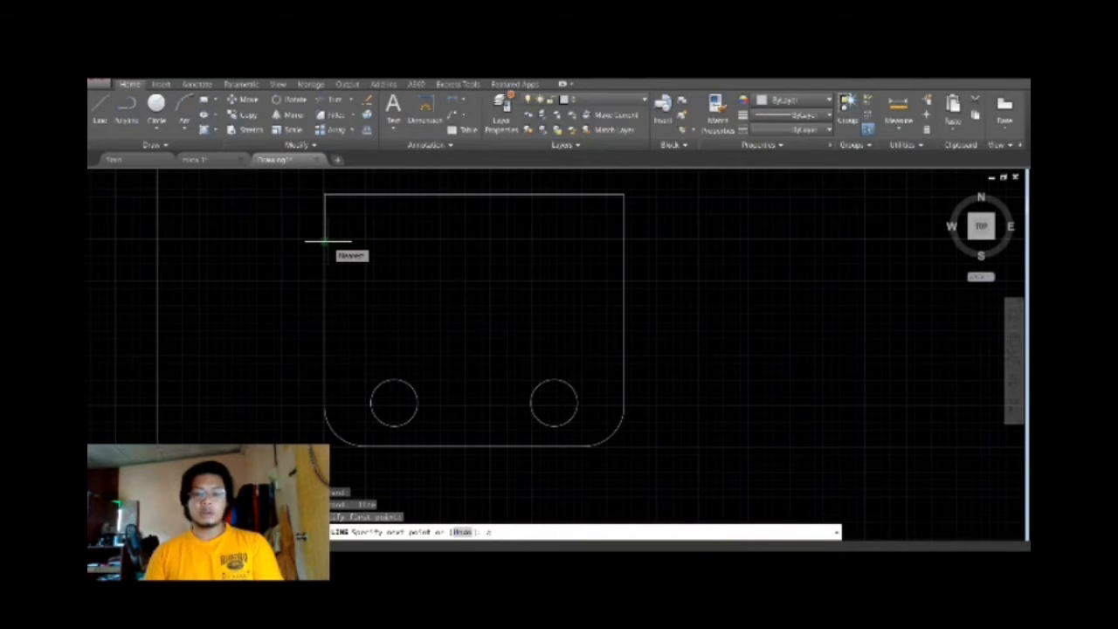
pyautogui.press('Return')
pyautogui.press('Escape')
# Draw a line from the upper-left corner 40 down the left side and across horizontally to the right side.
pyautogui.press('space')
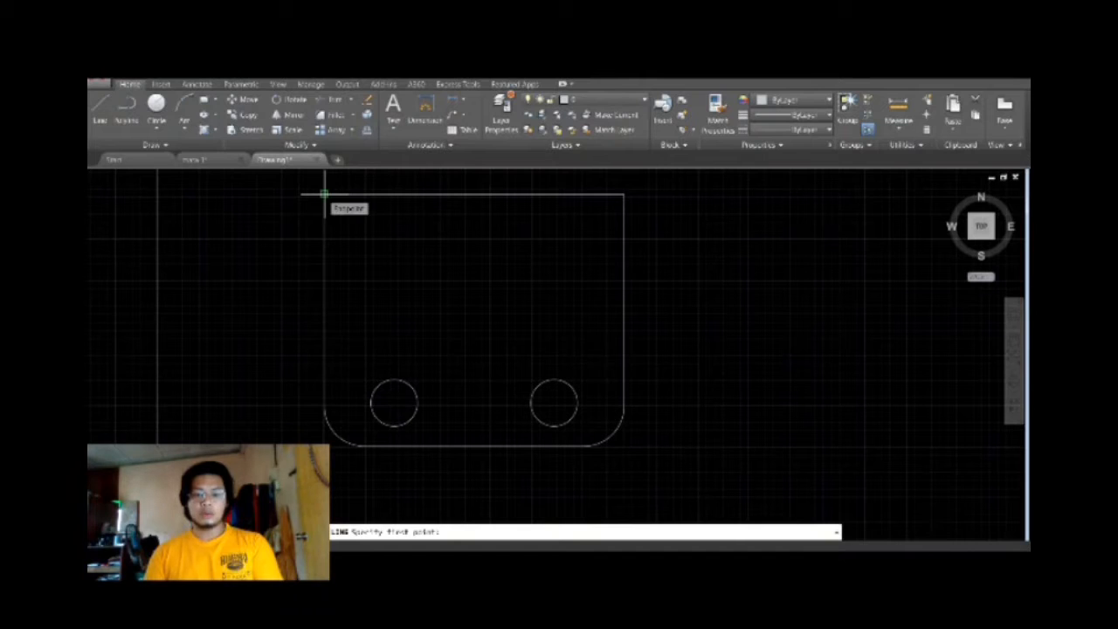
pyautogui.click(324, 194)
pyautogui.write('40')
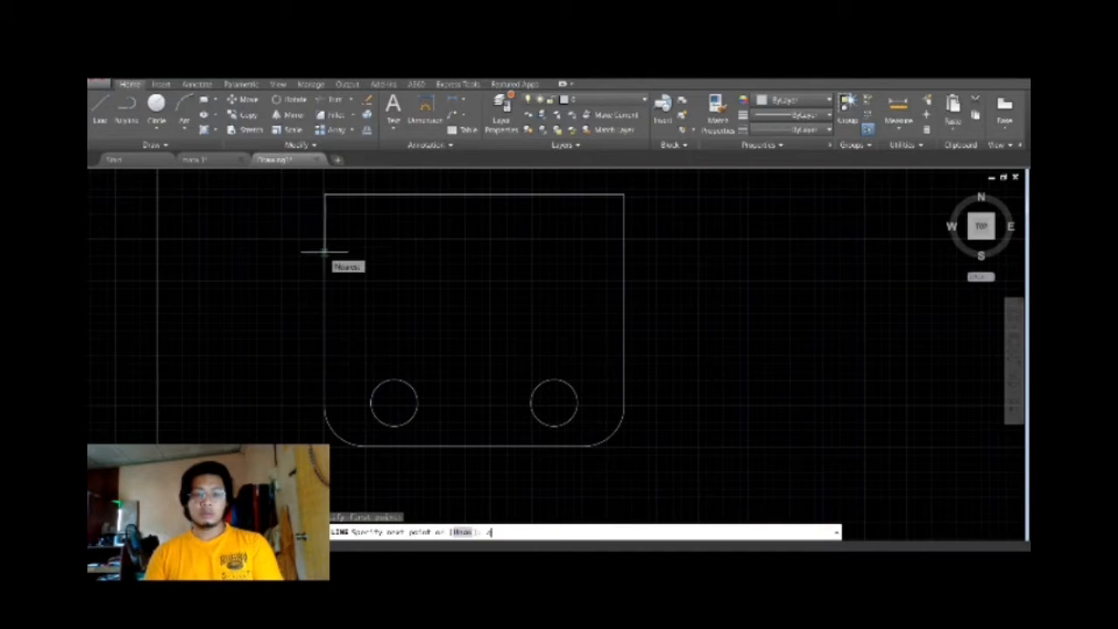
pyautogui.press('Return')
pyautogui.click(624, 220)
pyautogui.scroll(5, 440, 279)
pyautogui.press('Escape')
pyautogui.scroll(-3, 256, 230)
# Draw a line from the upper-left corner 16 to the right, then vertically down to the inner horizontal line.
pyautogui.press('space')
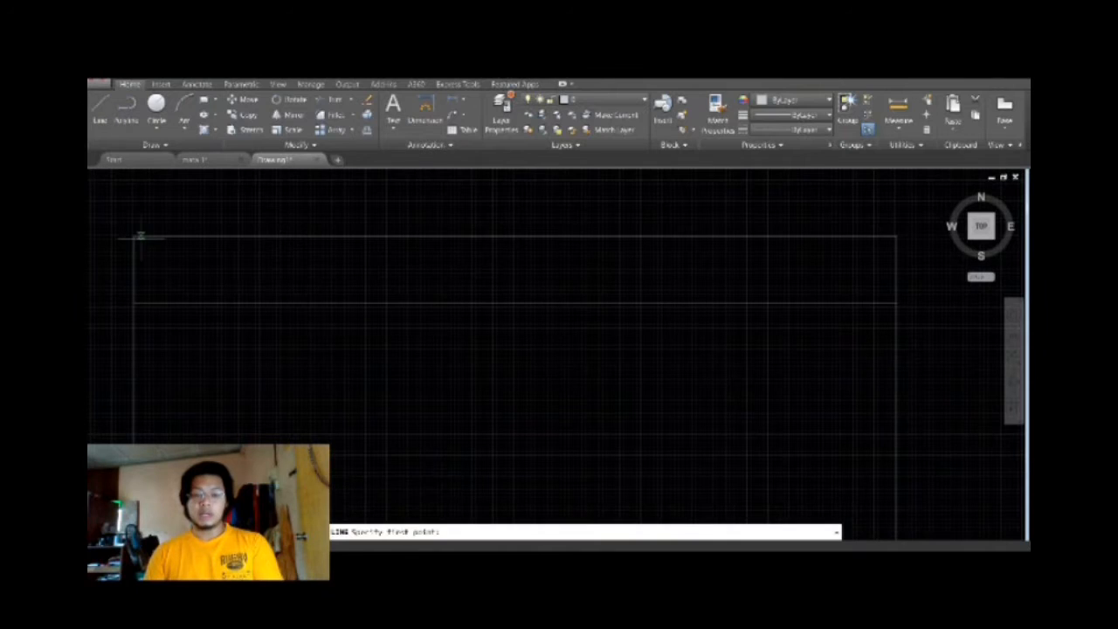
pyautogui.click(135, 237)
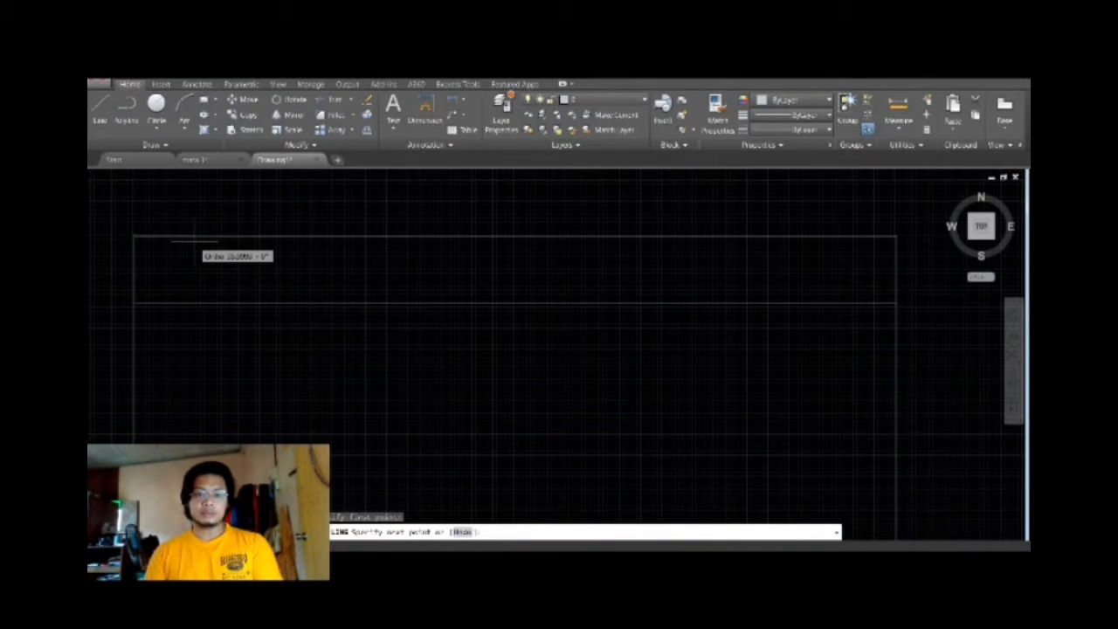
pyautogui.press('Return')
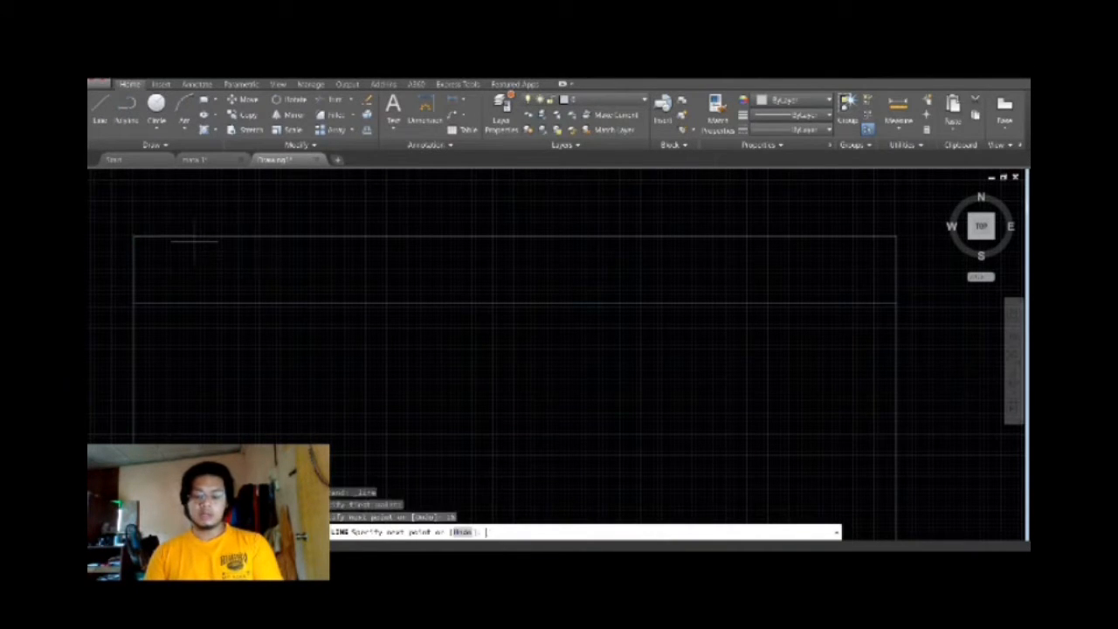
pyautogui.click(161, 303)
pyautogui.press('Return')
pyautogui.press('Return')
# Draw a line from the upper-right corner 16 to the left, then vertically down to the inner horizontal line.
pyautogui.click(894, 237)
pyautogui.write('10')
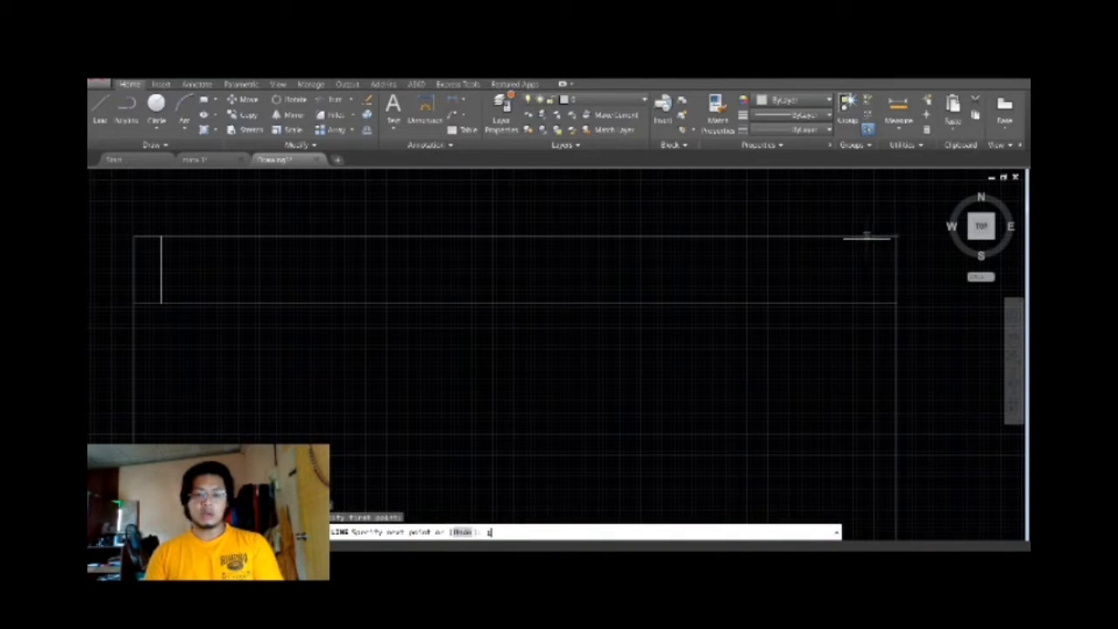
pyautogui.press('Return')
pyautogui.click(870, 303)
pyautogui.press('Escape')
pyautogui.scroll(3, 218, 285)
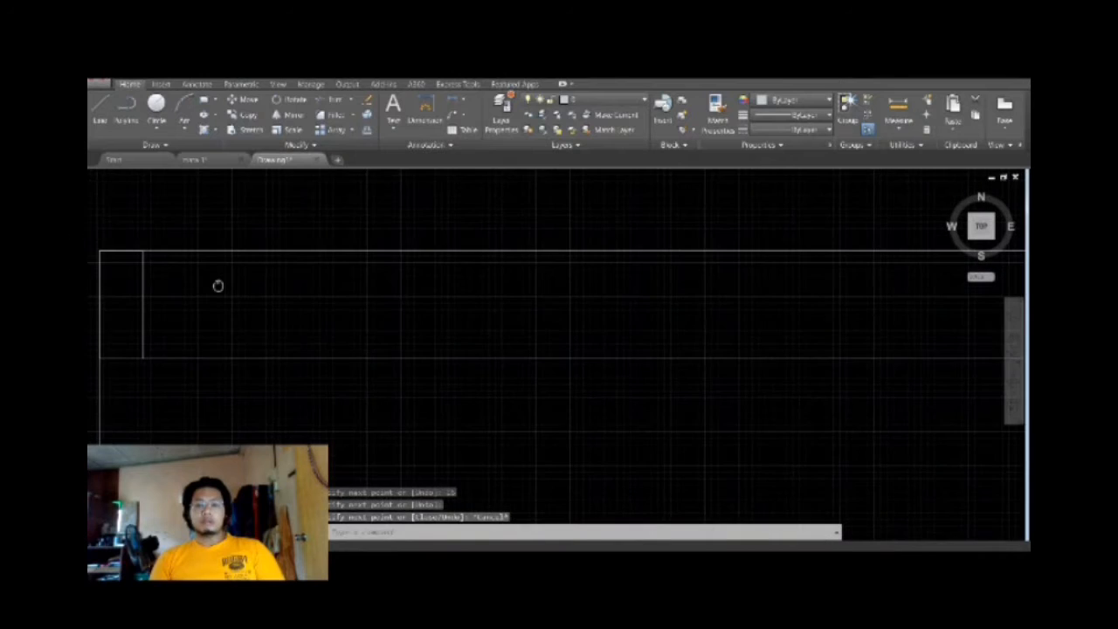
# Delete the short vertical line near the upper-right corner.
pyautogui.scroll(-4, 463, 312)
pyautogui.scroll(6, 719, 315)
pyautogui.click(722, 310)
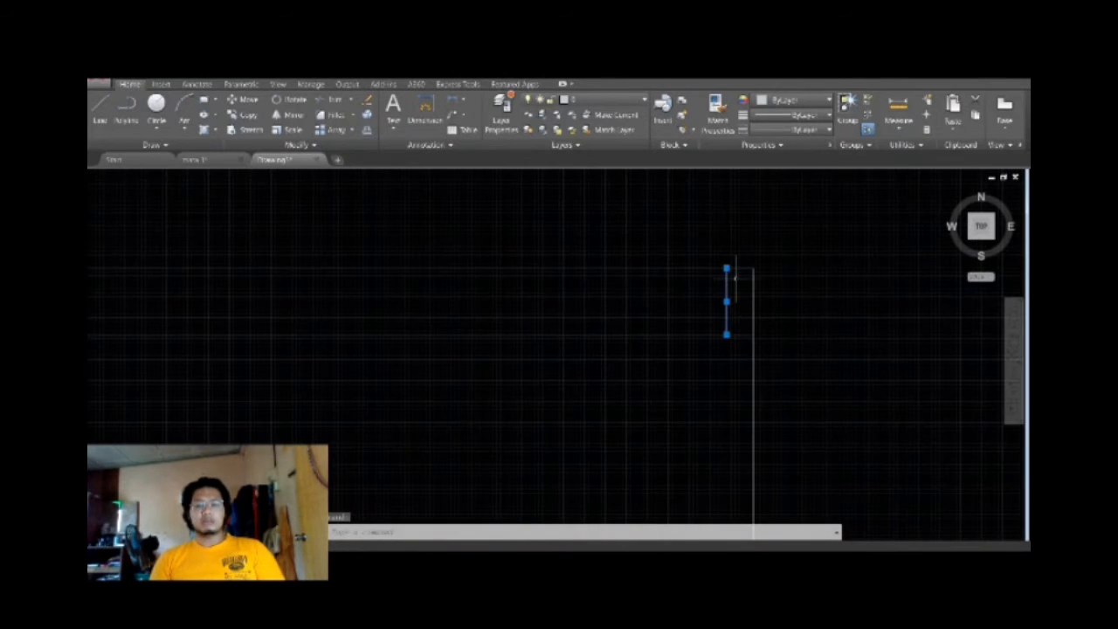
pyautogui.press('Delete')
# Stretch the lower end of the short left vertical line slightly to the right along the inner horizontal line.
pyautogui.scroll(-5, 738, 267)
pyautogui.scroll(5, 333, 273)
pyautogui.click(230, 317)
pyautogui.click(230, 367)
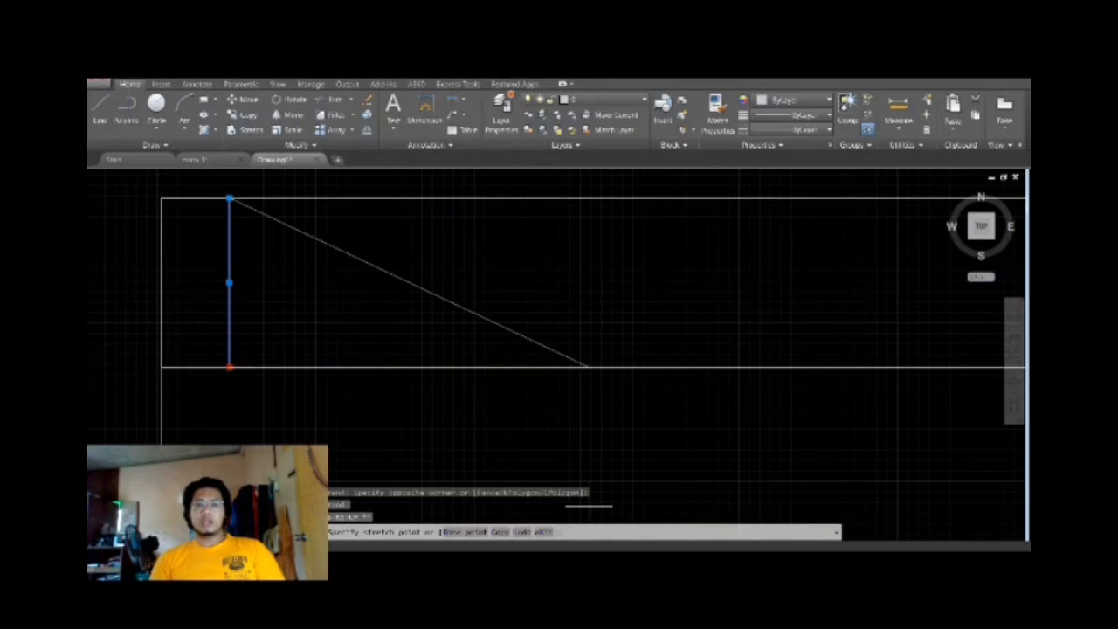
pyautogui.click(705, 546)
pyautogui.click(710, 527)
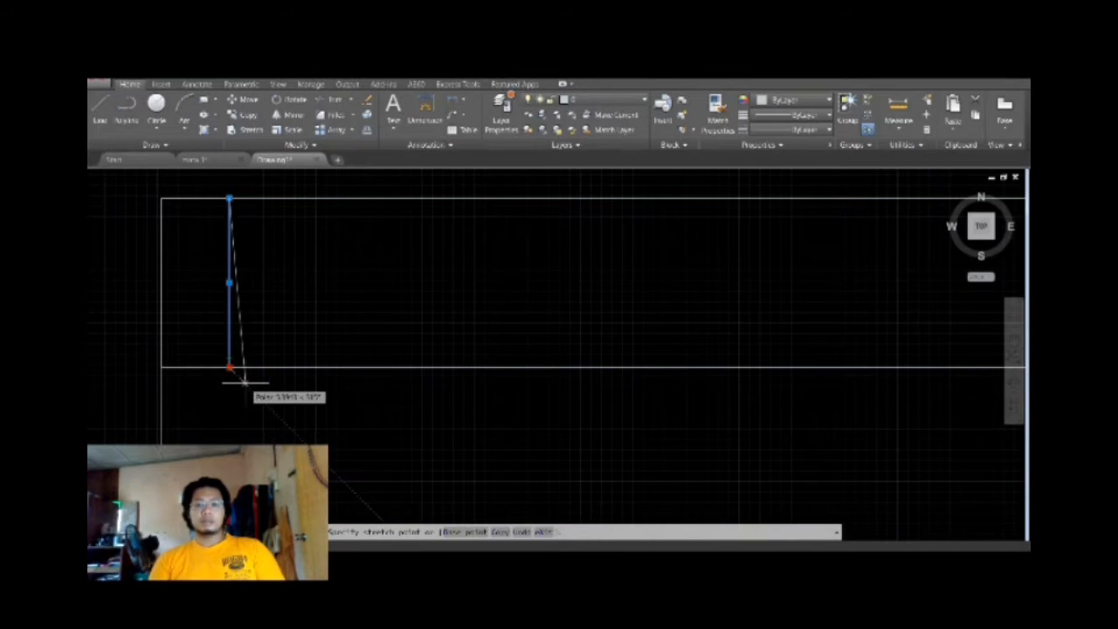
pyautogui.click(245, 382)
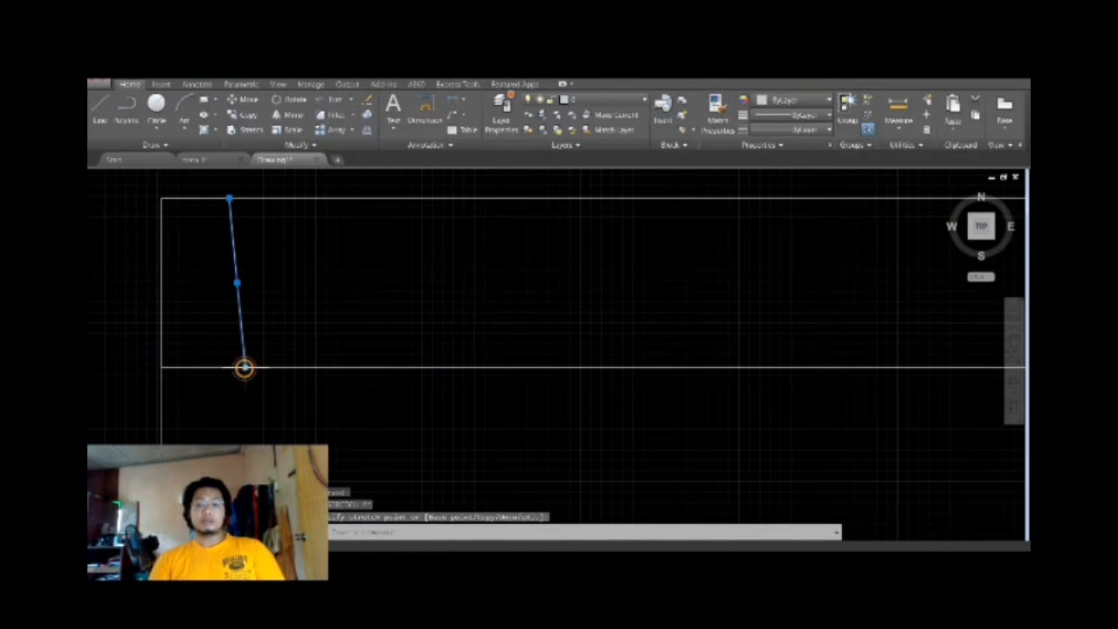
pyautogui.press('Escape')
# Mirror the short slanted line about the plate's vertical centreline with Ortho on, keeping the original.
pyautogui.scroll(-3, 362, 312)
pyautogui.click(297, 116)
pyautogui.click(309, 314)
pyautogui.click(311, 307)
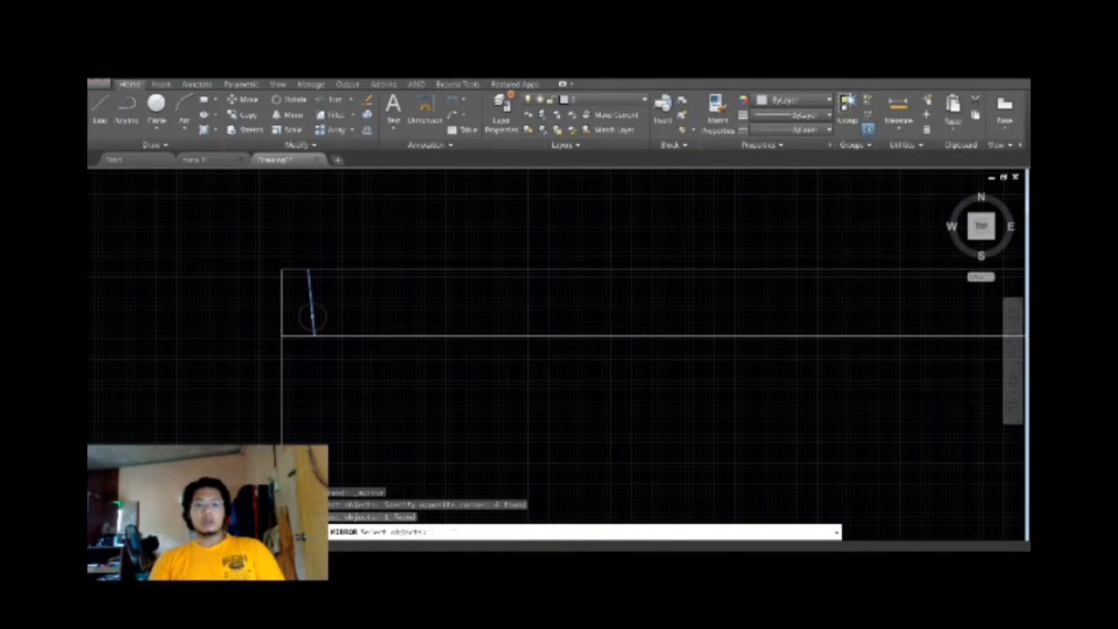
pyautogui.press('Return')
pyautogui.moveTo(818, 335); pyautogui.dragTo(842, 275, button='middle')
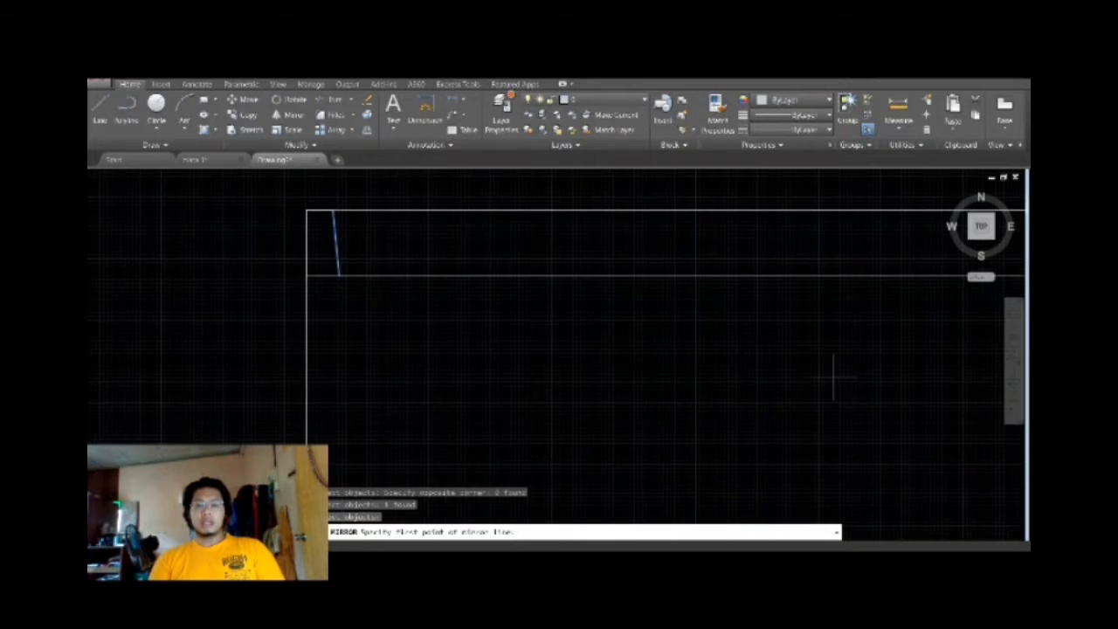
pyautogui.click(677, 276)
pyautogui.scroll(-2, 863, 259)
pyautogui.press('F8')
pyautogui.click(741, 239)
pyautogui.press('Return')
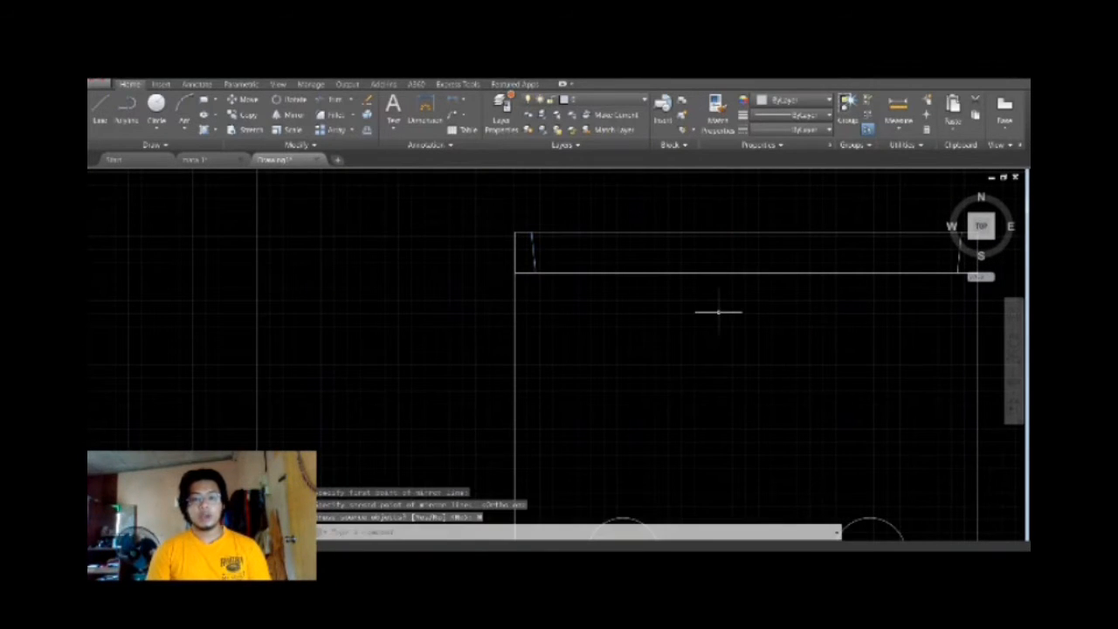
pyautogui.scroll(2, 719, 312)
pyautogui.moveTo(719, 311); pyautogui.dragTo(478, 458, button='middle')
pyautogui.click(294, 116)
pyautogui.click(193, 371)
pyautogui.press('Return')
pyautogui.click(200, 398)
pyautogui.scroll(2, 200, 399)
pyautogui.click(225, 256)
# Mirror the left slanted line about a vertical axis beside its lower end, keeping the original.
pyautogui.click(294, 116)
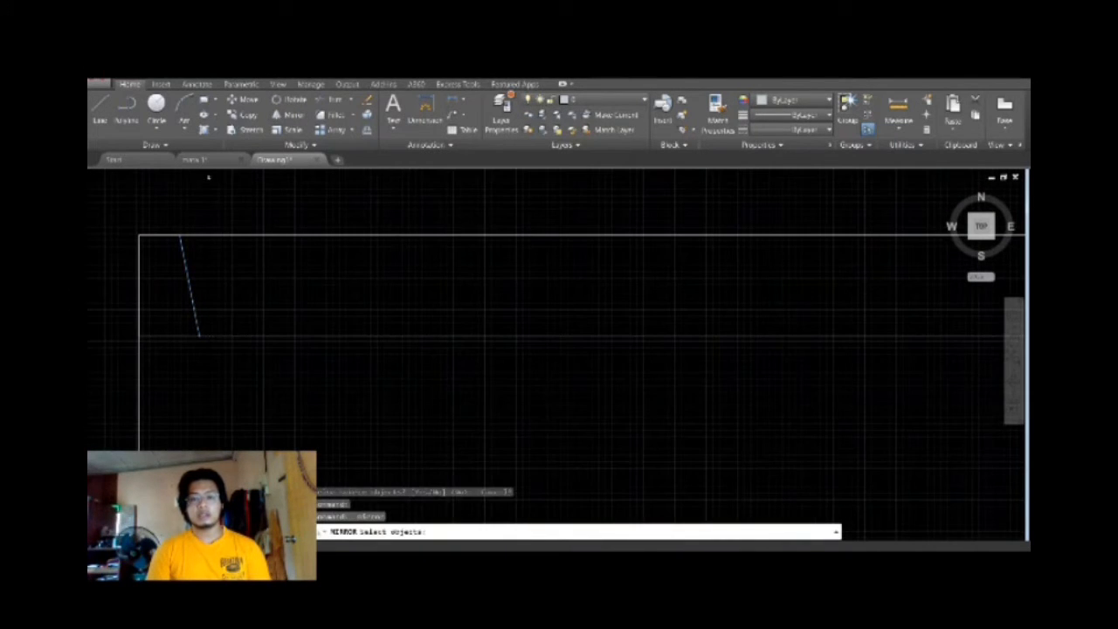
pyautogui.click(196, 314)
pyautogui.press('Return')
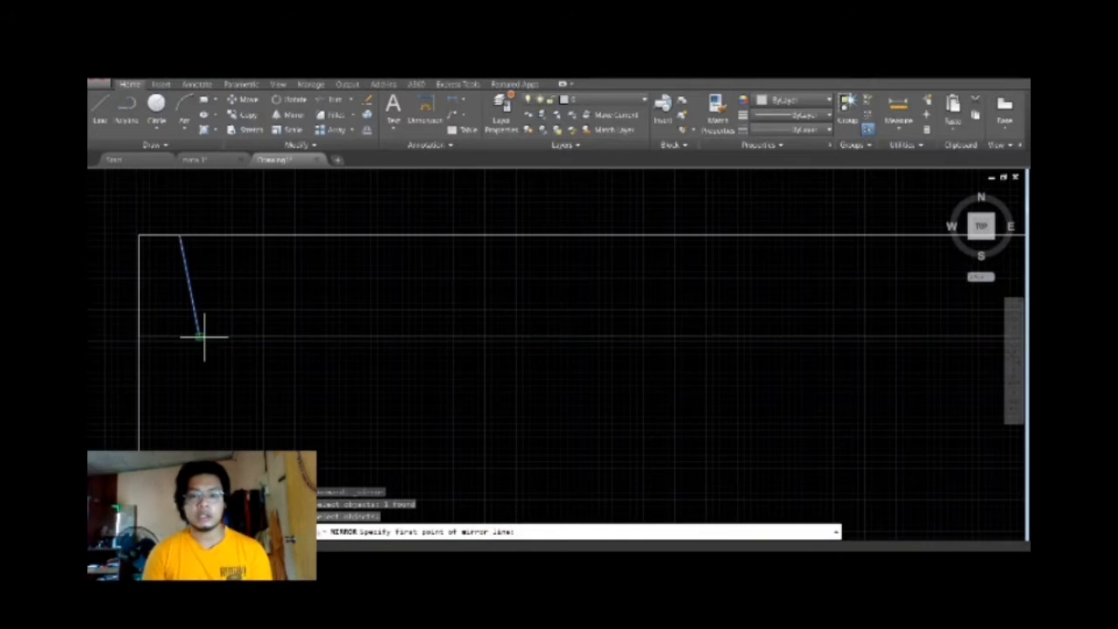
pyautogui.scroll(2, 201, 333)
pyautogui.click(196, 330)
pyautogui.click(217, 258)
pyautogui.press('Return')
pyautogui.scroll(-3, 304, 374)
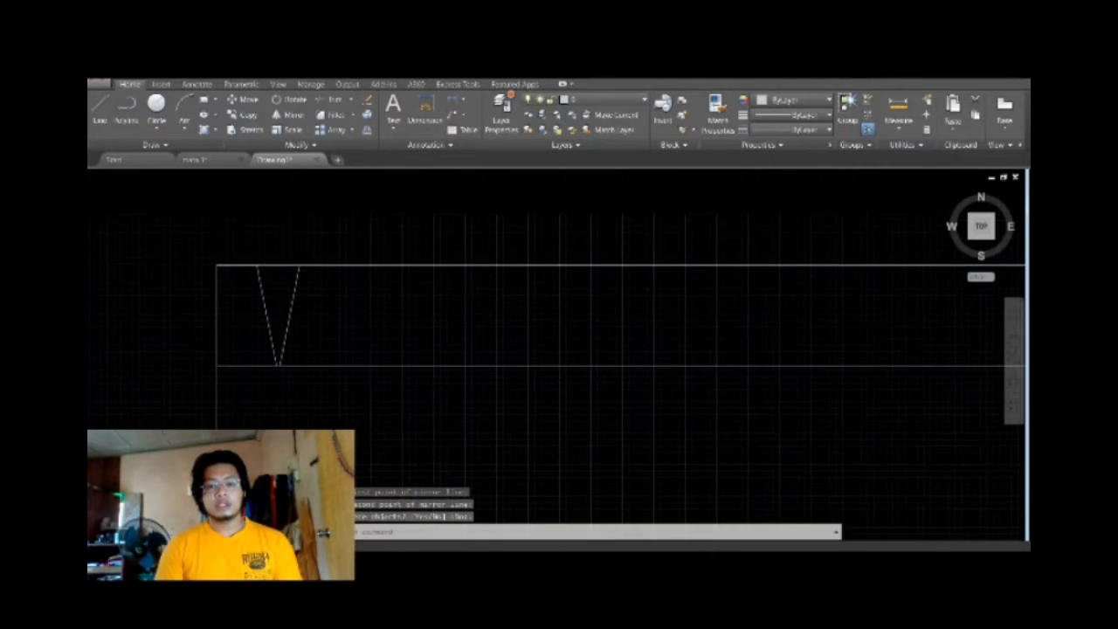
# Mirror the second slanted line about a vertical axis through its upper end to form a peak, keeping the original.
pyautogui.scroll(1, 324, 352)
pyautogui.press('Return')
pyautogui.click(275, 254)
pyautogui.press('Return')
pyautogui.click(284, 213)
pyautogui.click(294, 353)
pyautogui.press('Return')
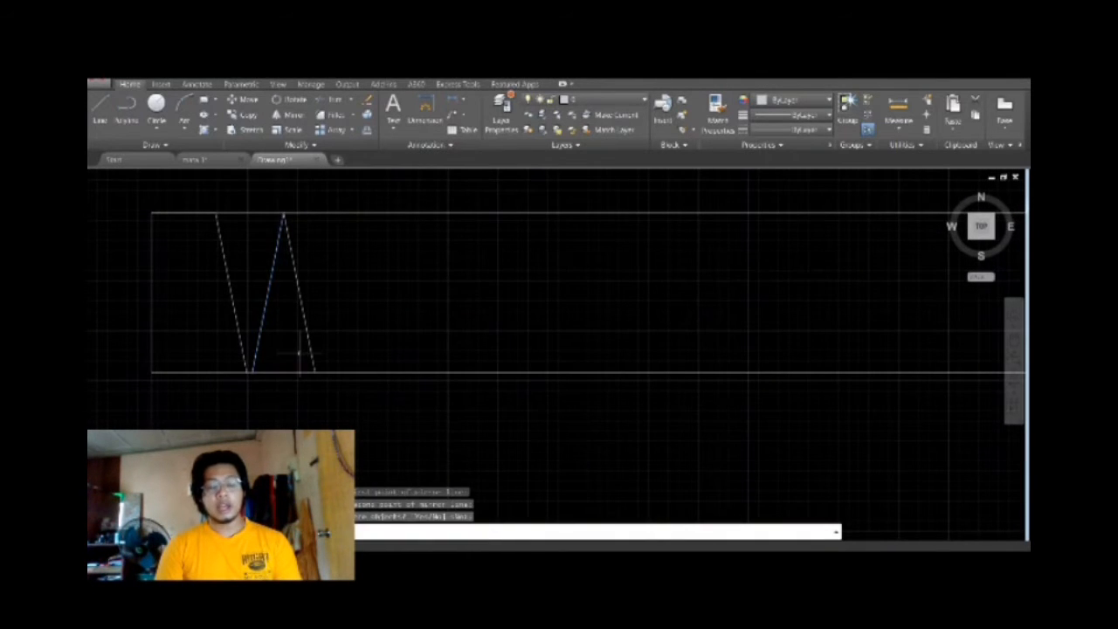
# Create a rectangular array of the peak's two slanted lines with 1 row and 21 columns.
pyautogui.scroll(-1, 299, 354)
pyautogui.click(325, 128)
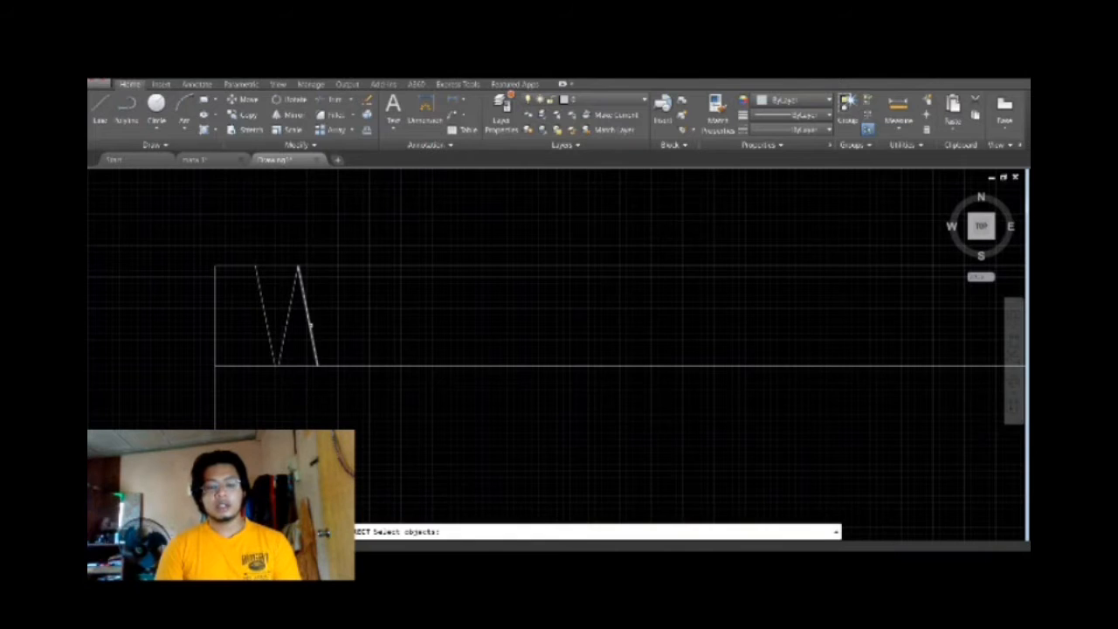
pyautogui.click(309, 324)
pyautogui.click(286, 320)
pyautogui.press('Return')
pyautogui.scroll(-4, 350, 317)
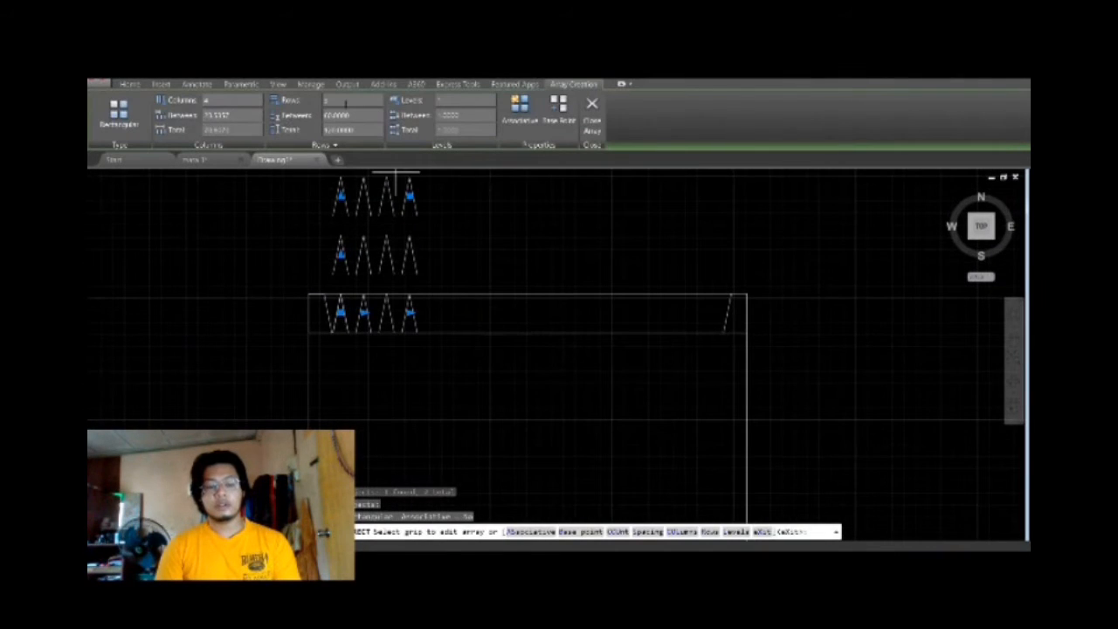
pyautogui.click(248, 100)
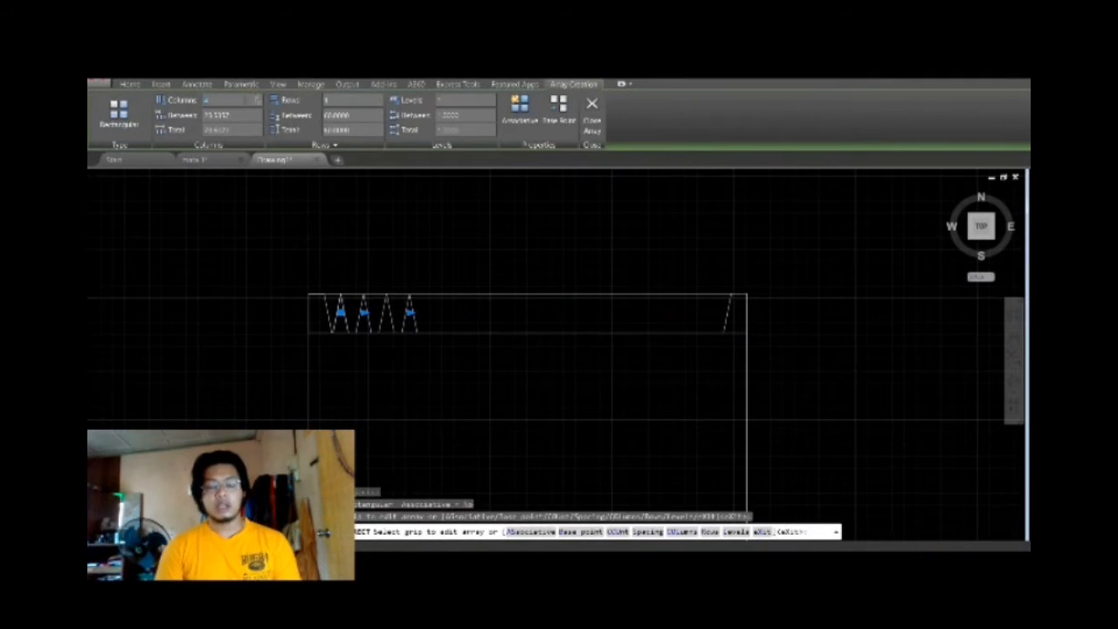
pyautogui.write('21')
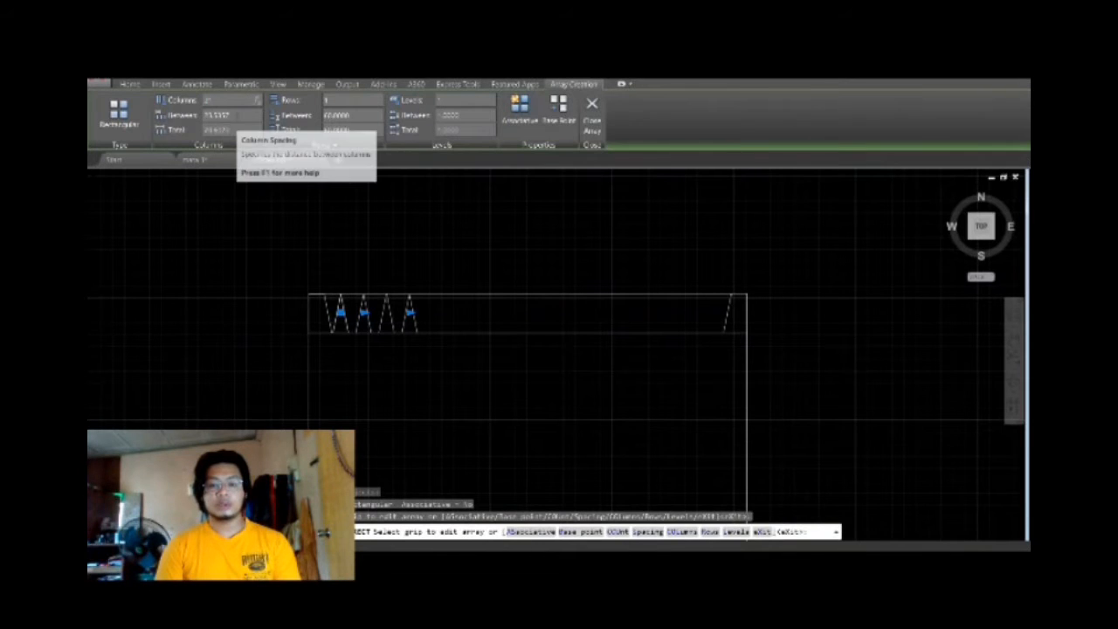
pyautogui.press('Return')
# Try column spacings of 20 and 19 for the array of peaks.
pyautogui.moveTo(237, 114); pyautogui.dragTo(203, 120)
pyautogui.write('20')
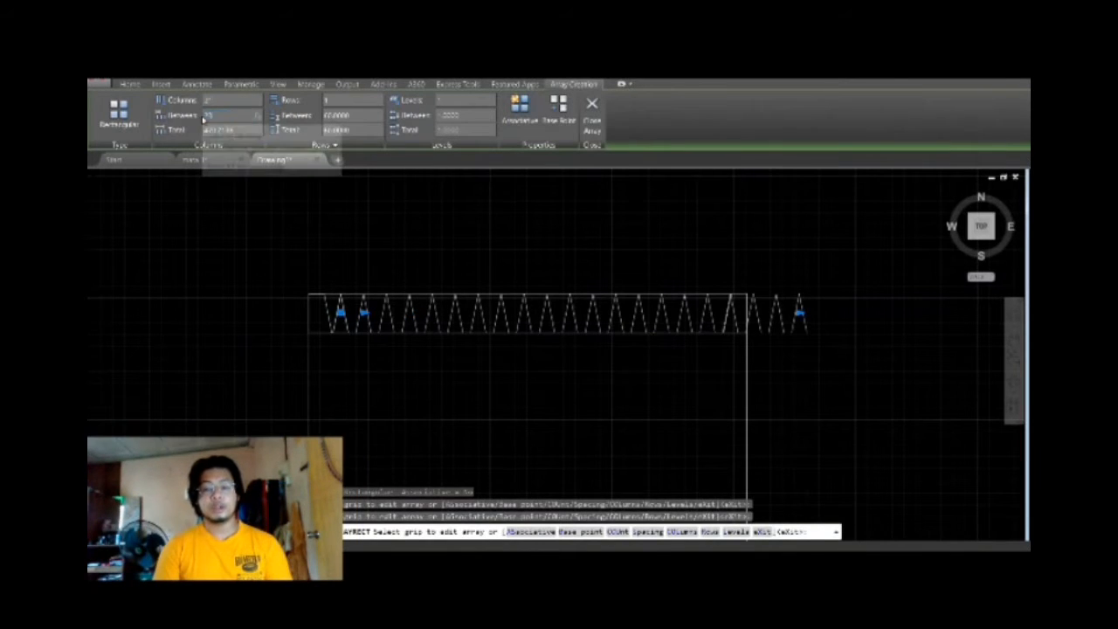
pyautogui.press('Return')
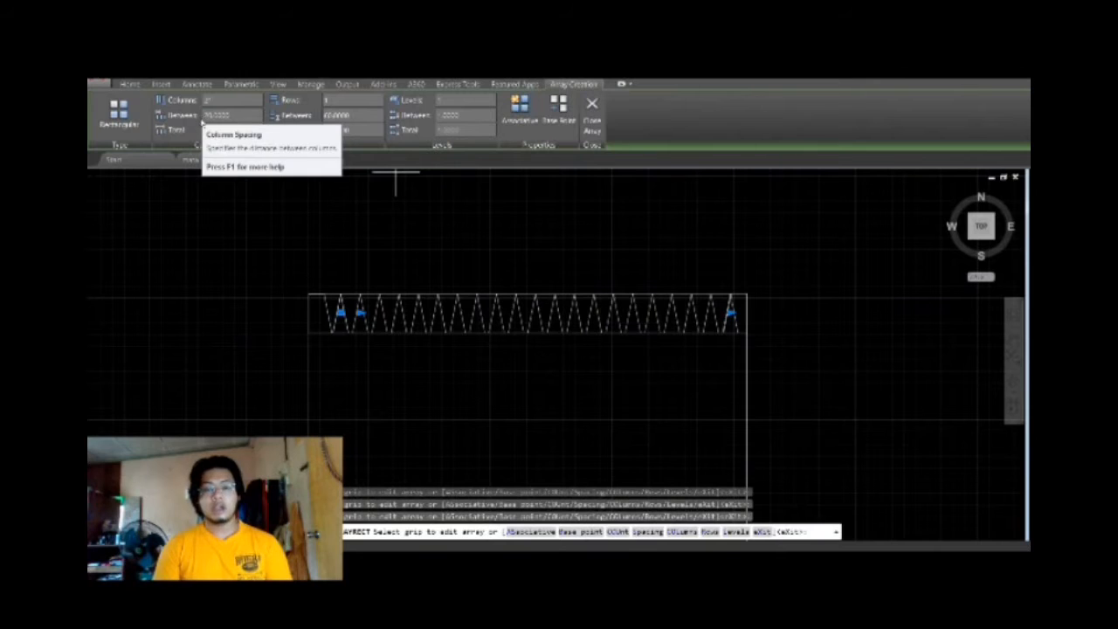
pyautogui.moveTo(203, 118); pyautogui.dragTo(232, 114)
pyautogui.press('Return')
pyautogui.click(237, 116)
pyautogui.press('Return')
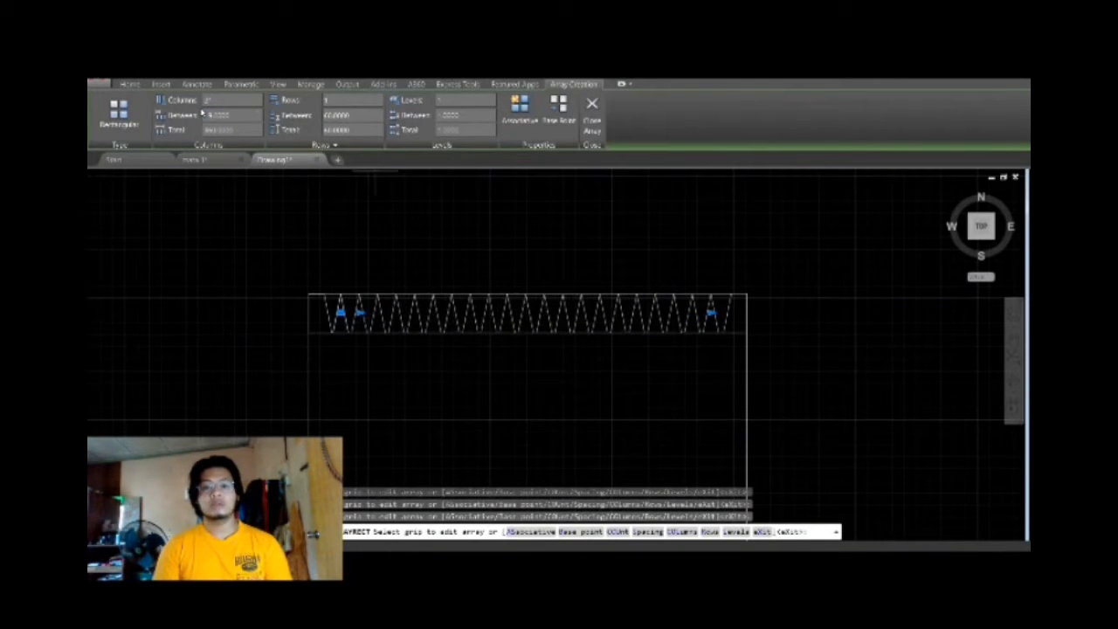
# Set the array's column spacing to 19.2 and finish the array.
pyautogui.click(228, 116)
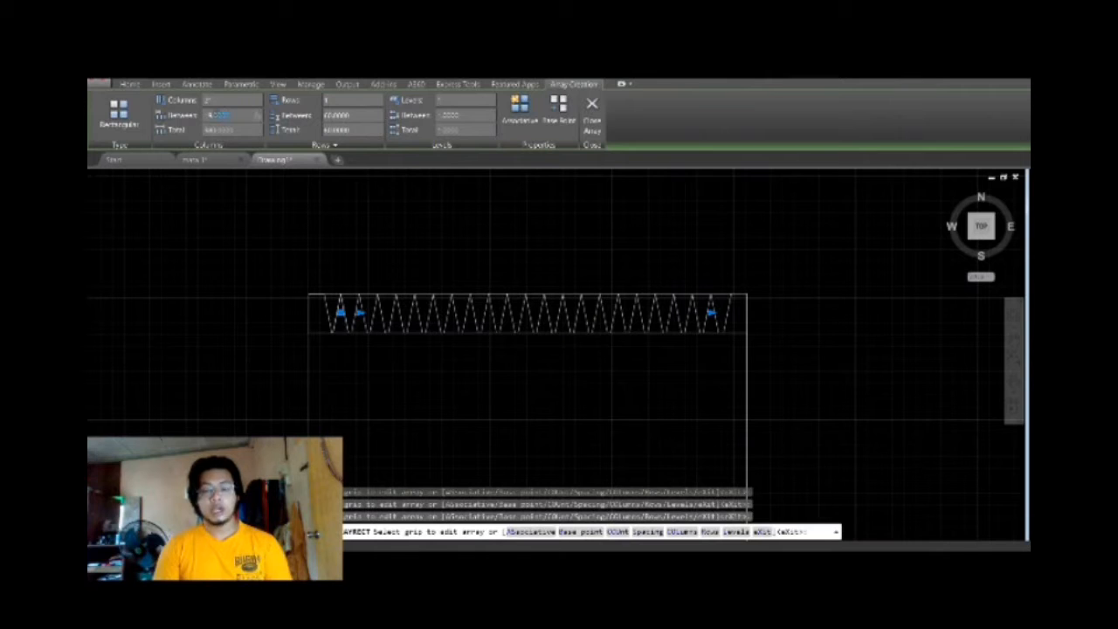
pyautogui.press('Return')
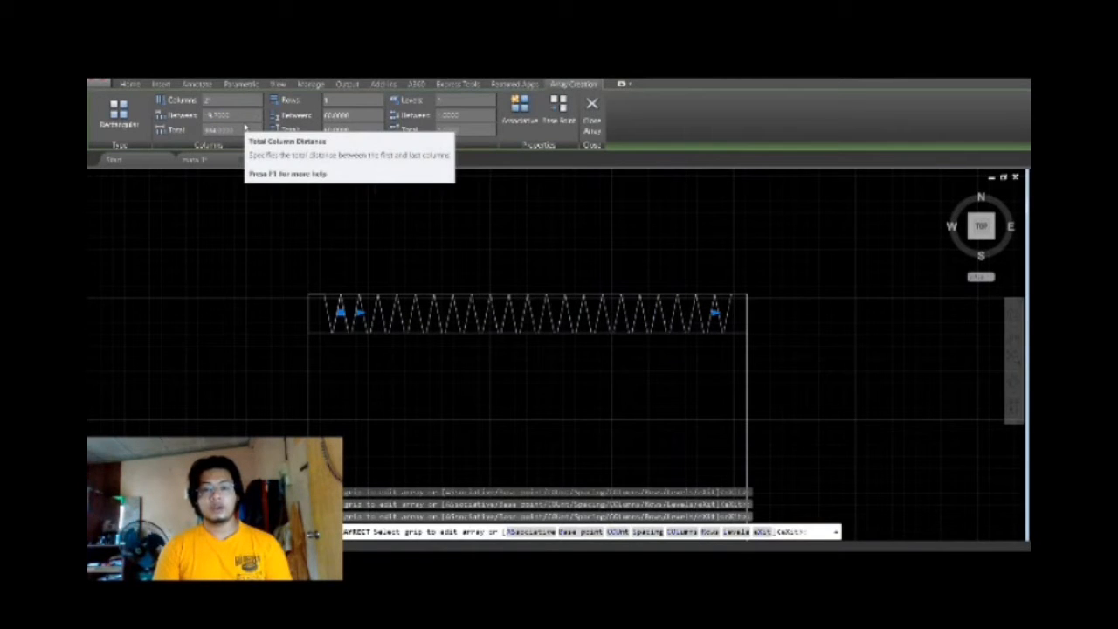
pyautogui.press('Escape')
# Trim the inner horizontal line beneath every peak and at both ends, using the outline and slanted lines as cutting edges.
pyautogui.scroll(2, 516, 361)
pyautogui.scroll(-2, 647, 283)
pyautogui.moveTo(850, 237); pyautogui.dragTo(120, 194)
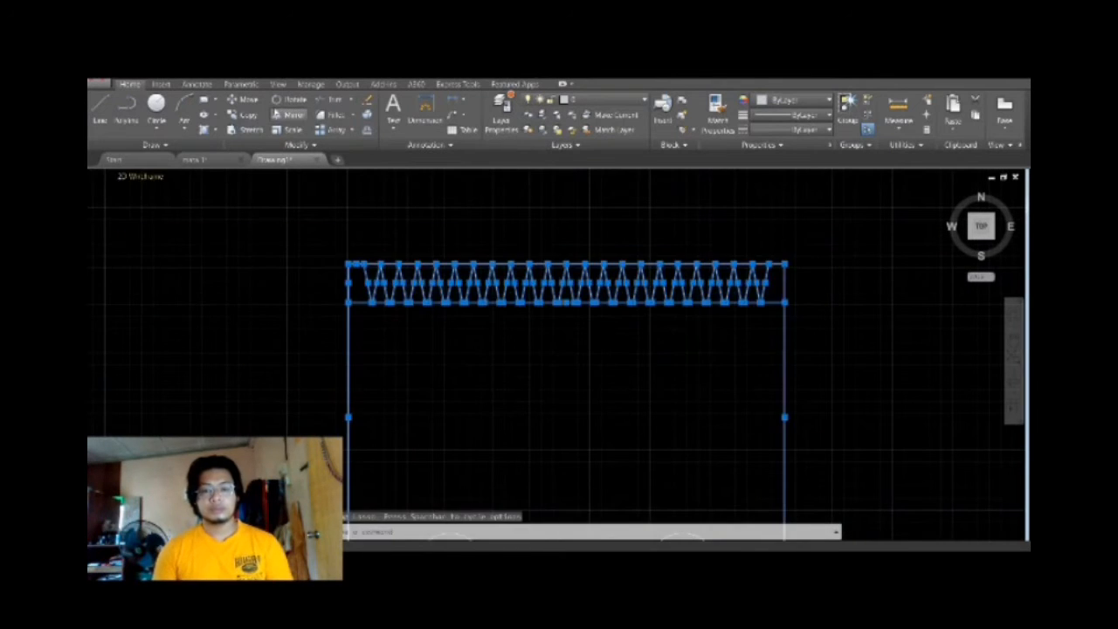
pyautogui.click(332, 100)
pyautogui.scroll(2, 378, 303)
pyautogui.click(348, 298)
pyautogui.click(381, 298)
pyautogui.click(412, 298)
pyautogui.click(441, 298)
pyautogui.click(471, 298)
pyautogui.click(501, 298)
pyautogui.click(530, 298)
pyautogui.click(560, 298)
pyautogui.click(591, 298)
pyautogui.click(620, 299)
pyautogui.click(649, 297)
pyautogui.click(679, 298)
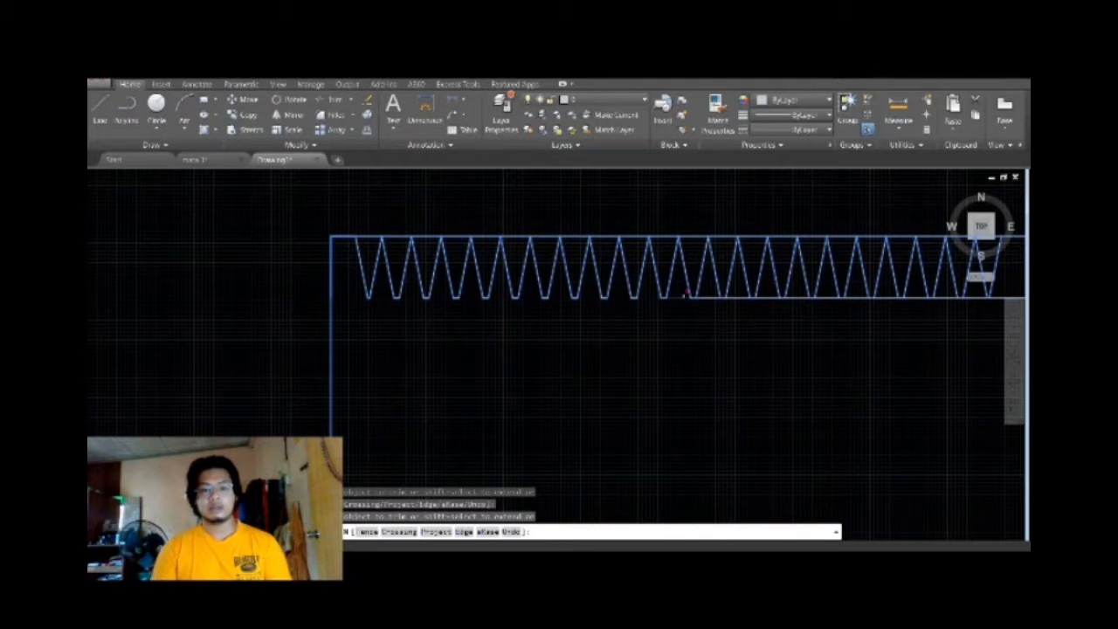
pyautogui.click(709, 298)
pyautogui.click(737, 298)
pyautogui.click(768, 298)
pyautogui.moveTo(787, 325); pyautogui.dragTo(573, 367, button='middle')
pyautogui.click(586, 339)
pyautogui.click(614, 339)
pyautogui.click(644, 339)
pyautogui.click(673, 339)
pyautogui.click(702, 339)
pyautogui.click(733, 337)
pyautogui.click(732, 337)
pyautogui.click(761, 339)
pyautogui.click(787, 339)
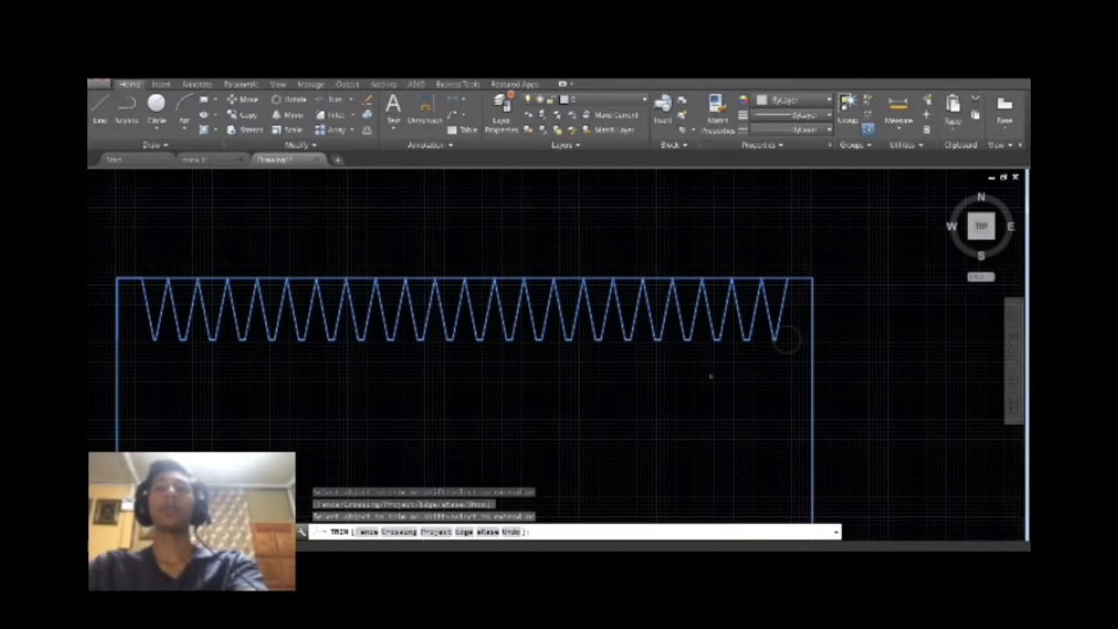
pyautogui.moveTo(148, 276); pyautogui.dragTo(454, 337, button='middle')
pyautogui.click(455, 338)
pyautogui.scroll(-2, 493, 325)
pyautogui.click(859, 334)
pyautogui.press('Escape')
pyautogui.scroll(4, 721, 316)
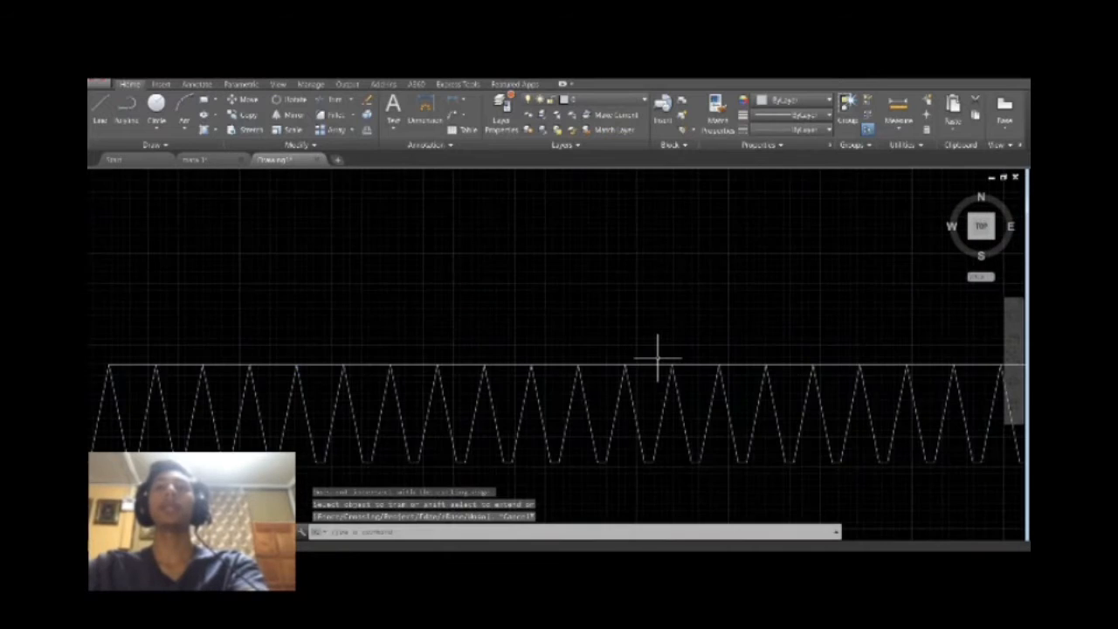
# Delete the upper edge line across the peaks and the short overlapping vertical line at the upper-left corner.
pyautogui.click(657, 364)
pyautogui.press('Delete')
pyautogui.scroll(-4, 658, 365)
pyautogui.scroll(2, 469, 419)
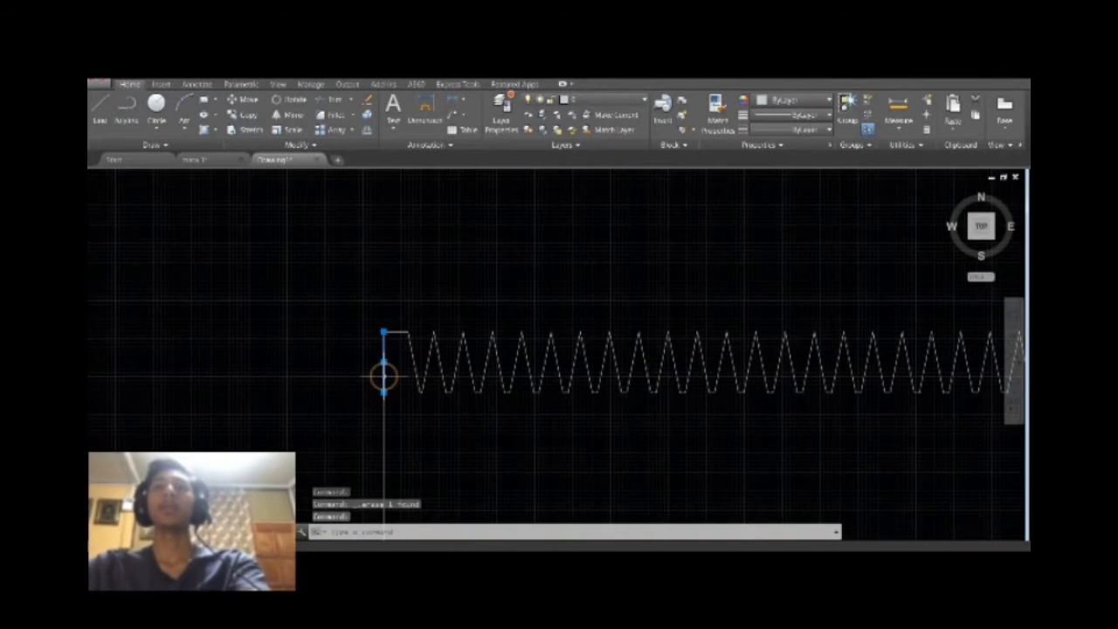
pyautogui.moveTo(582, 419); pyautogui.dragTo(303, 417, button='middle')
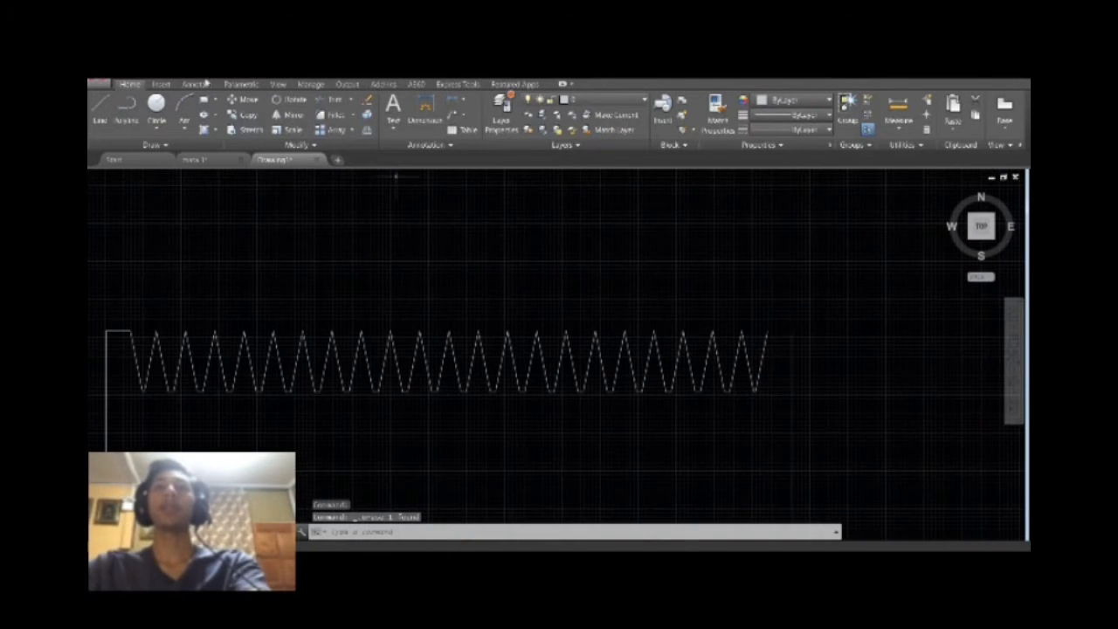
pyautogui.click(203, 75)
# Fillet the plate's upper-left corner with a radius of 5.
pyautogui.scroll(-2, 589, 283)
pyautogui.write('f')
pyautogui.press('Return')
pyautogui.write('r')
pyautogui.press('Return')
pyautogui.write('1')
pyautogui.press('Return')
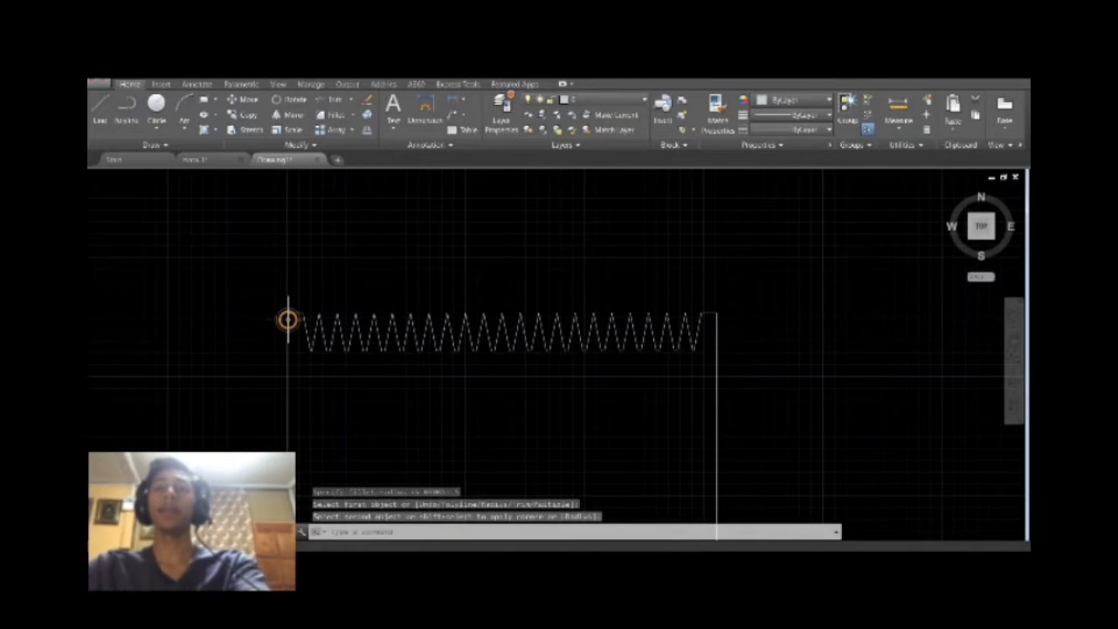
# Try to fillet the already rounded upper-left corner again with a radius of 10.
pyautogui.click(532, 532)
pyautogui.write('10')
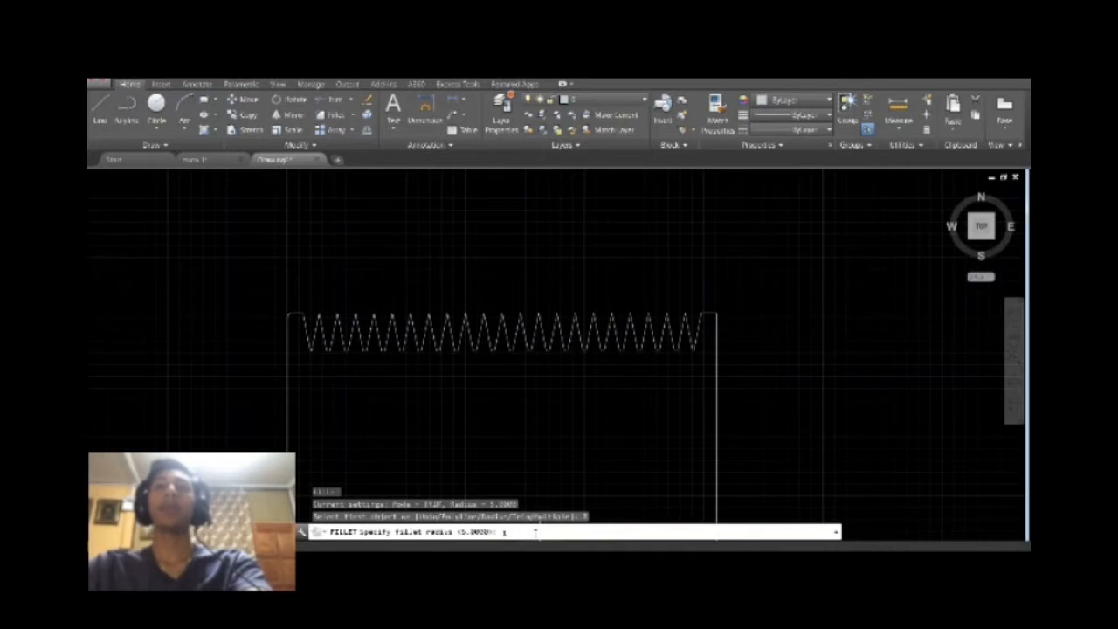
pyautogui.press('Return')
pyautogui.click(295, 312)
pyautogui.click(287, 327)
pyautogui.scroll(6, 286, 327)
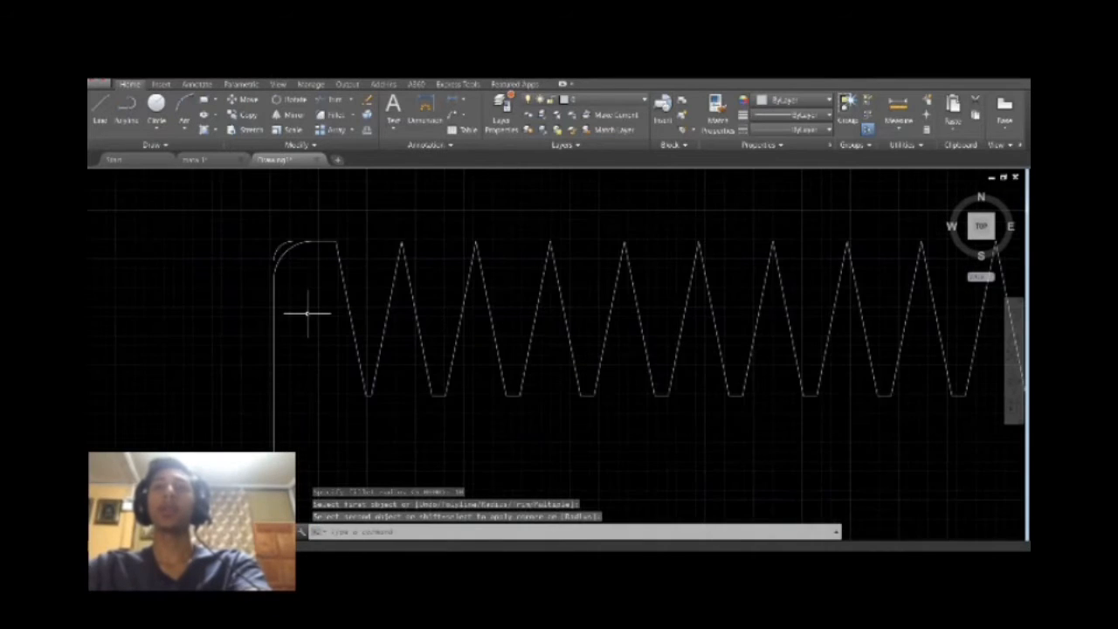
# Undo both fillets at the upper-left corner.
pyautogui.click(311, 267)
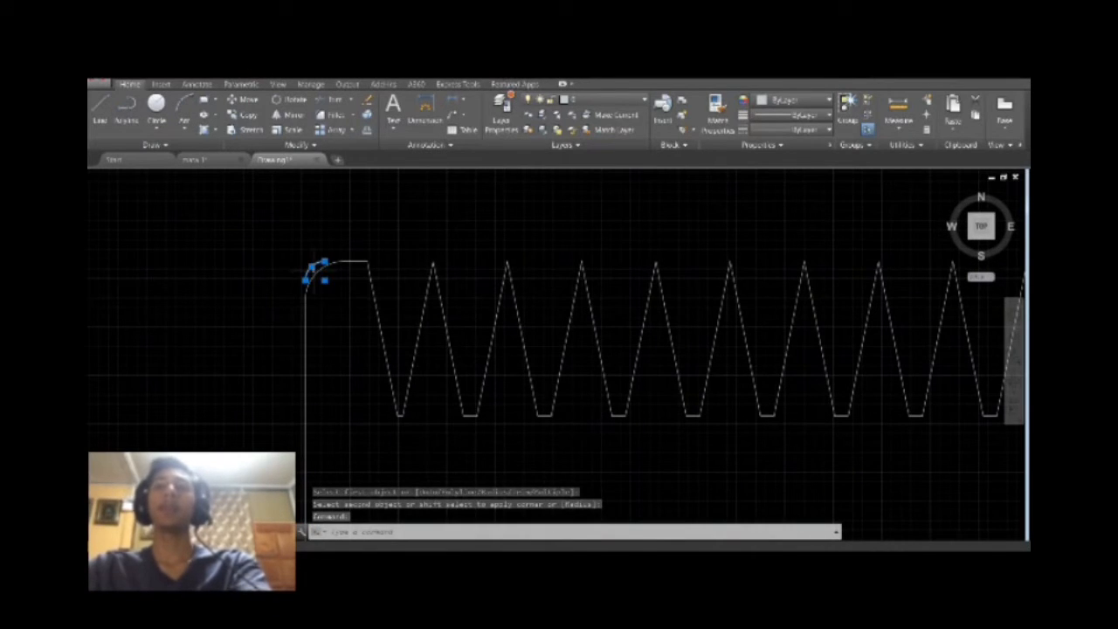
pyautogui.hotkey('ctrl', 'z')
pyautogui.press('Return')
pyautogui.press('Escape')
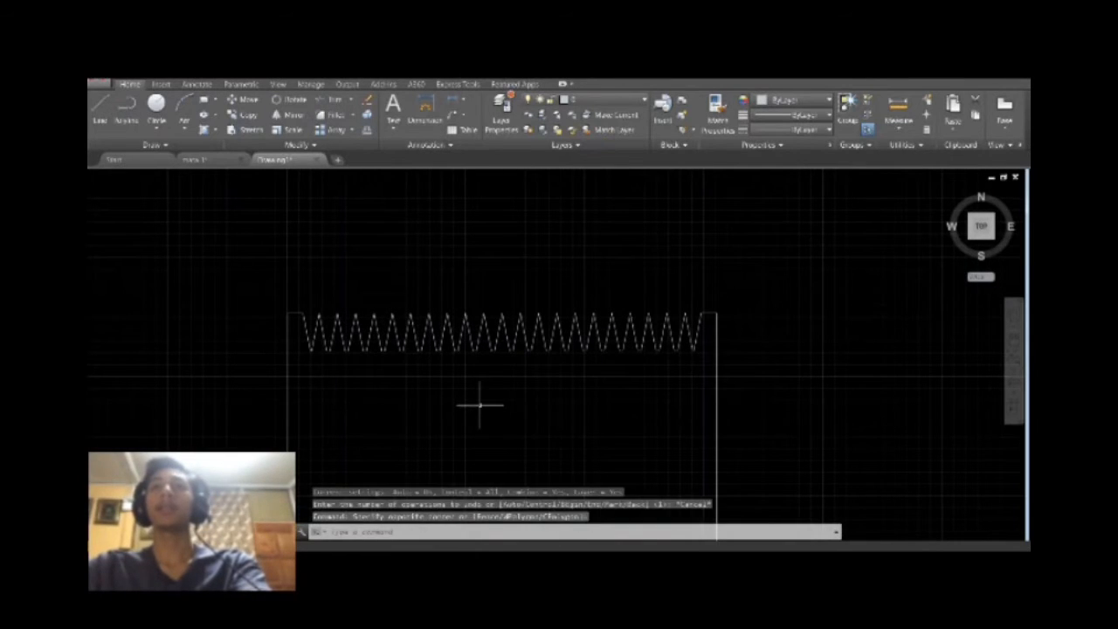
# Fillet the plate's upper-left corner with a radius of 10.
pyautogui.click(333, 115)
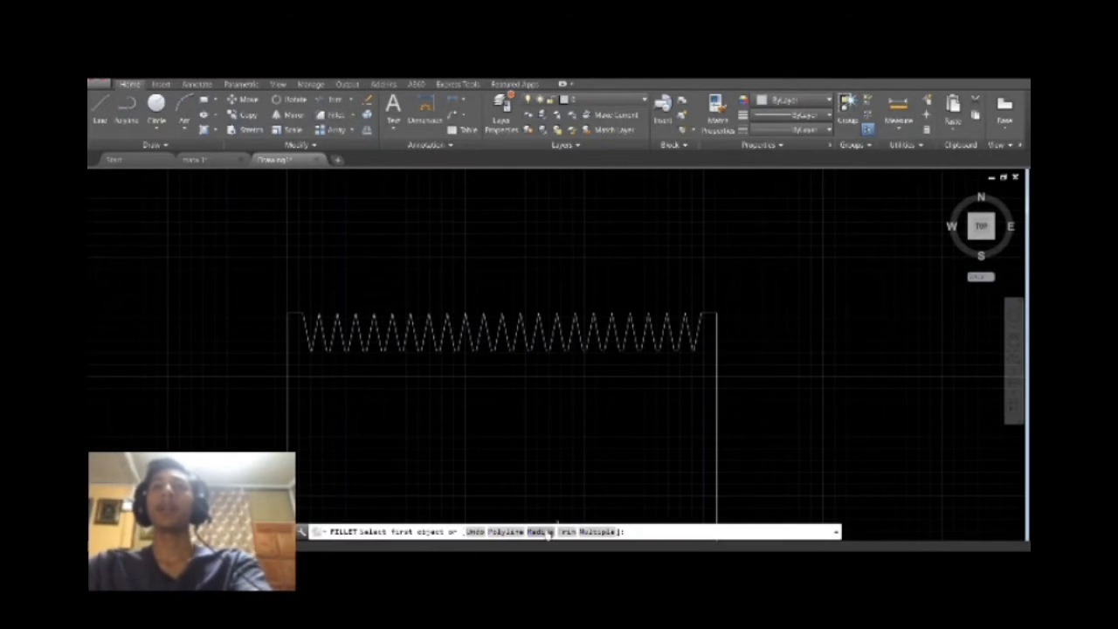
pyautogui.write('r')
pyautogui.press('Return')
pyautogui.write('10')
pyautogui.press('Return')
pyautogui.click(293, 313)
pyautogui.click(289, 326)
# Fillet the plate's upper-right corner with the same radius of 10.
pyautogui.press('Return')
pyautogui.click(709, 314)
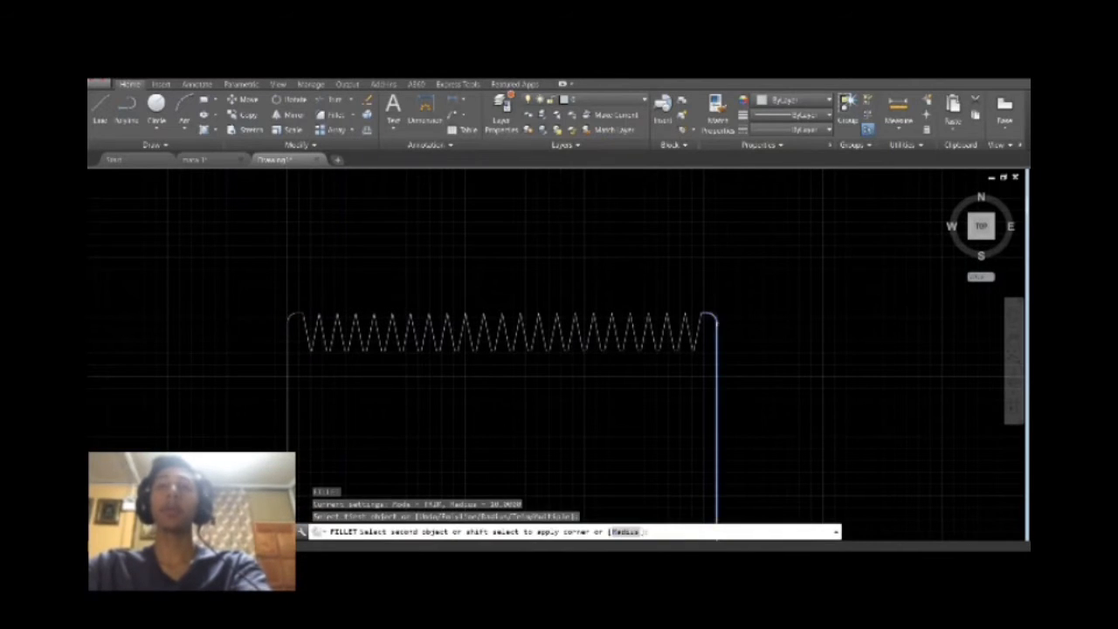
pyautogui.click(716, 327)
pyautogui.scroll(-4, 717, 327)
pyautogui.scroll(2, 713, 413)
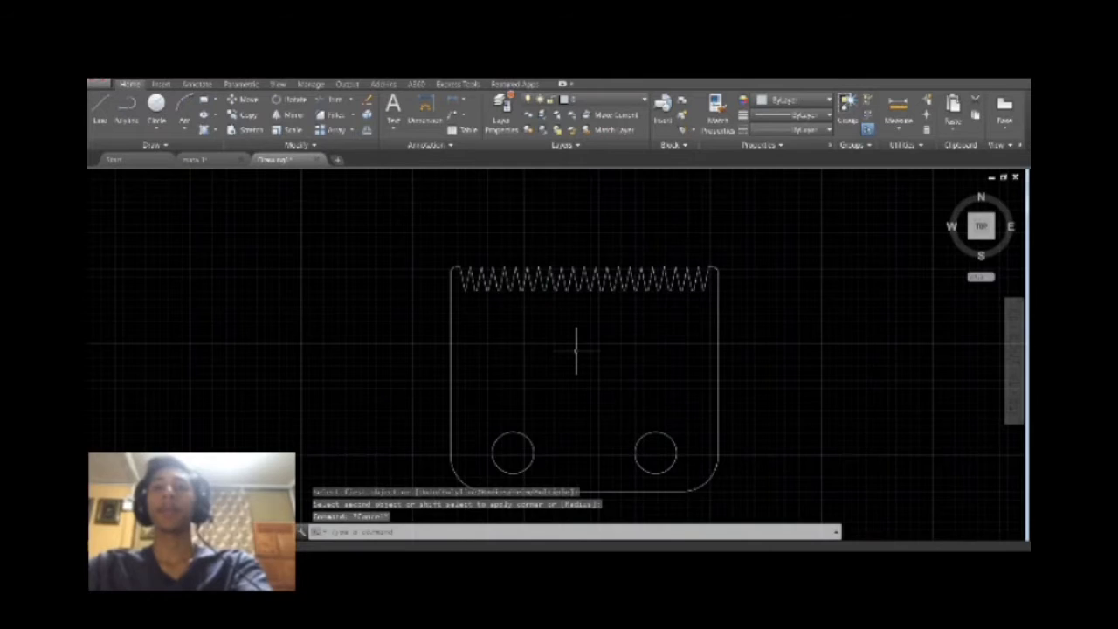
pyautogui.press('Escape')
pyautogui.press('Escape')
pyautogui.press('Escape')
# Draw a line from the short upper-left edge 70 straight down, then horizontally to the plate's right edge.
pyautogui.click(100, 109)
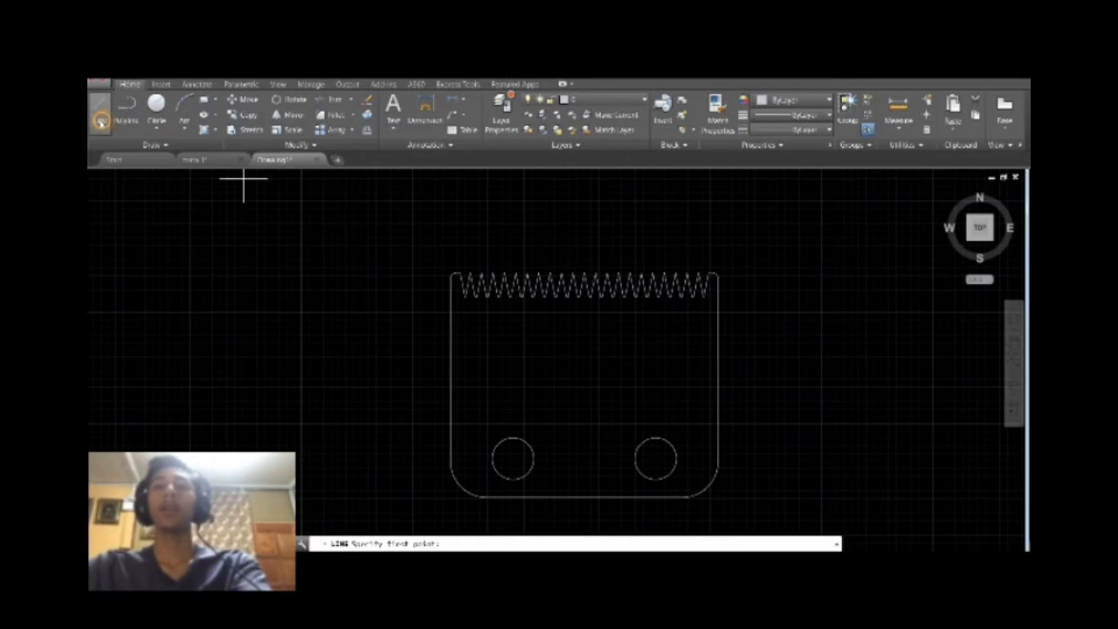
pyautogui.scroll(2, 491, 321)
pyautogui.click(437, 248)
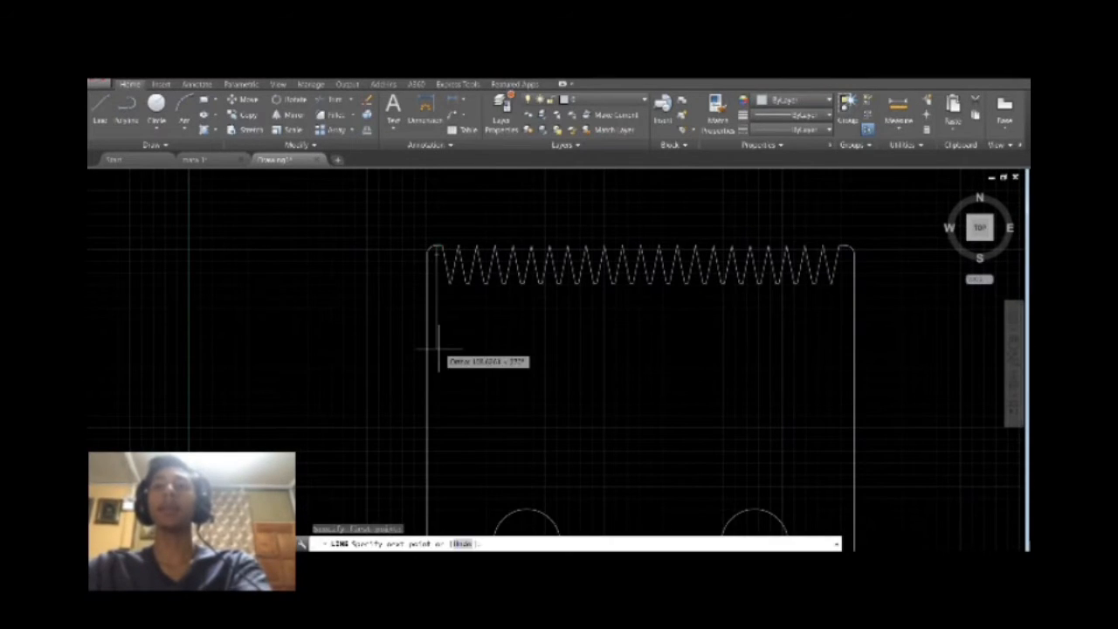
pyautogui.write('20')
pyautogui.press('Return')
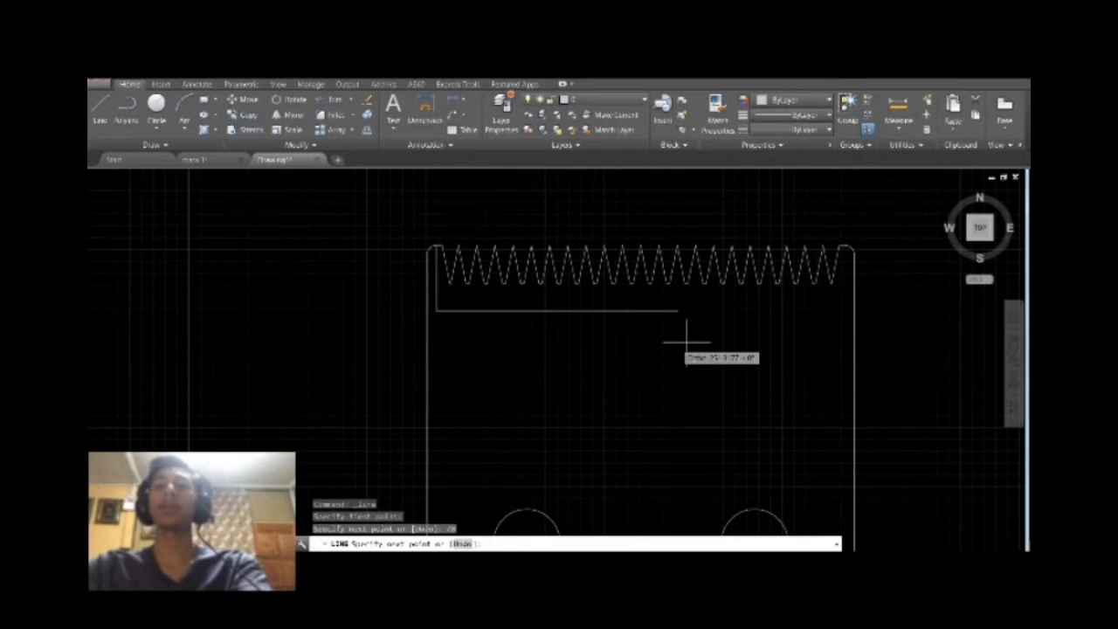
pyautogui.click(854, 310)
# Continue the line down the right edge, across to the left edge, and back up to complete the horizontal band.
pyautogui.write('70')
pyautogui.press('Return')
pyautogui.write('50')
pyautogui.press('Return')
pyautogui.write('30')
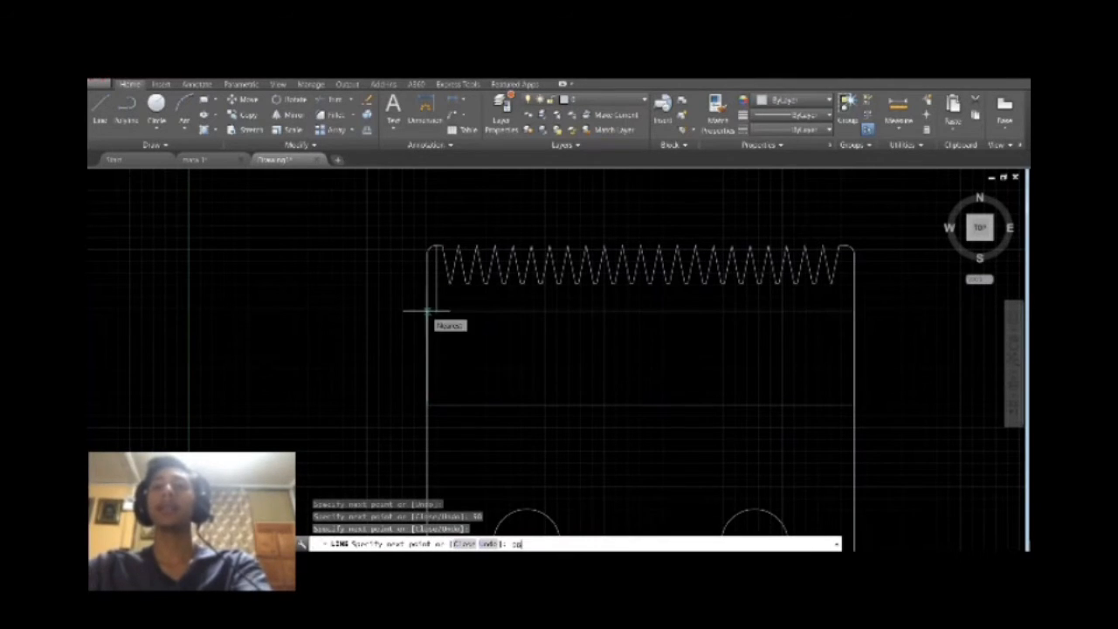
pyautogui.press('Return')
pyautogui.scroll(5, 437, 311)
pyautogui.press('Escape')
pyautogui.scroll(-4, 435, 311)
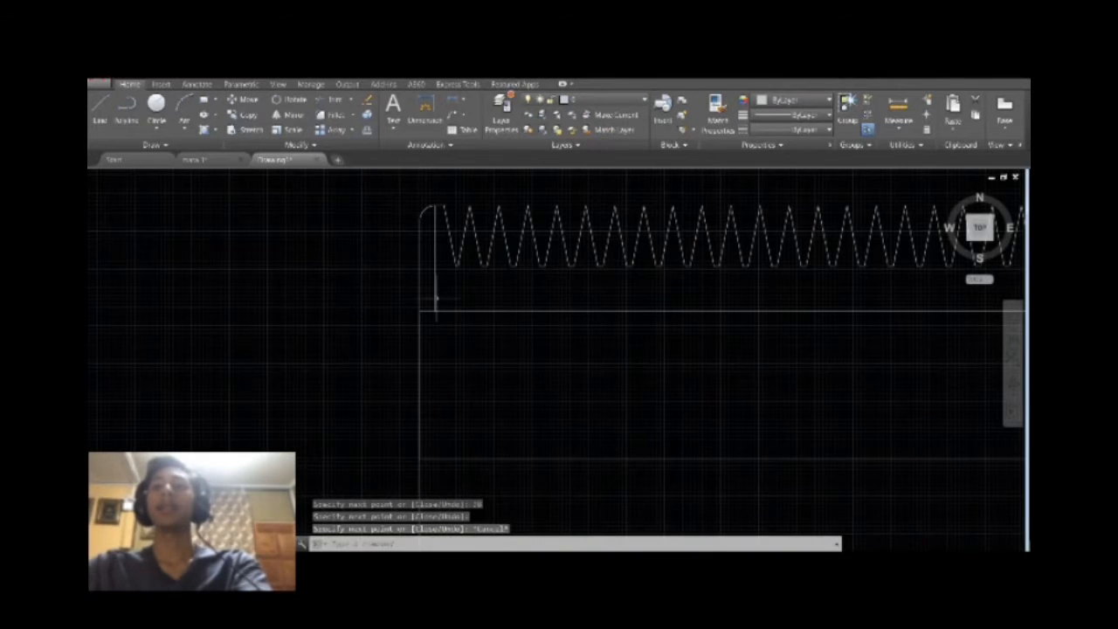
# Delete the short vertical helper line between the upper-left edge and the upper horizontal line.
pyautogui.click(435, 298)
pyautogui.press('Delete')
pyautogui.scroll(-4, 436, 302)
pyautogui.scroll(2, 566, 378)
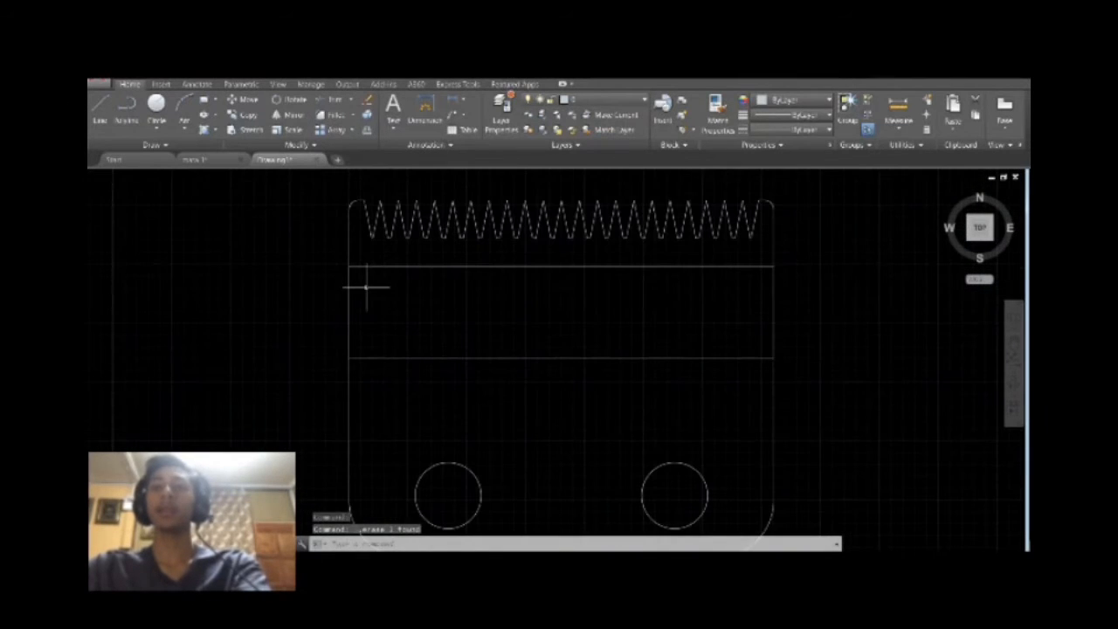
pyautogui.click(371, 266)
pyautogui.press('Escape')
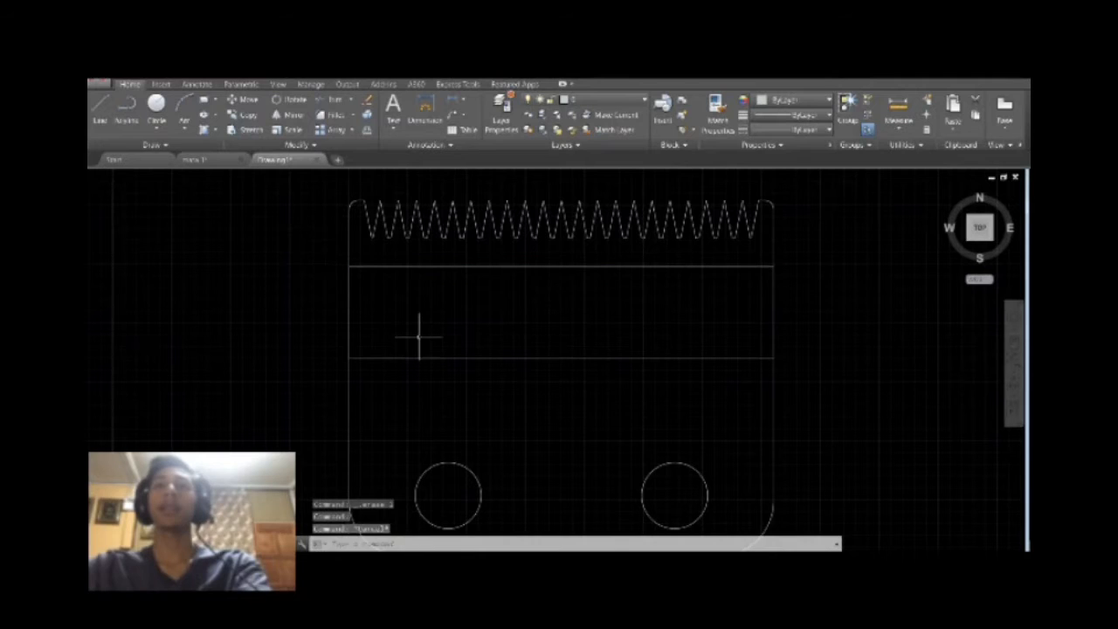
pyautogui.write('join')
pyautogui.press('Return')
pyautogui.scroll(-2, 419, 332)
pyautogui.click(380, 376)
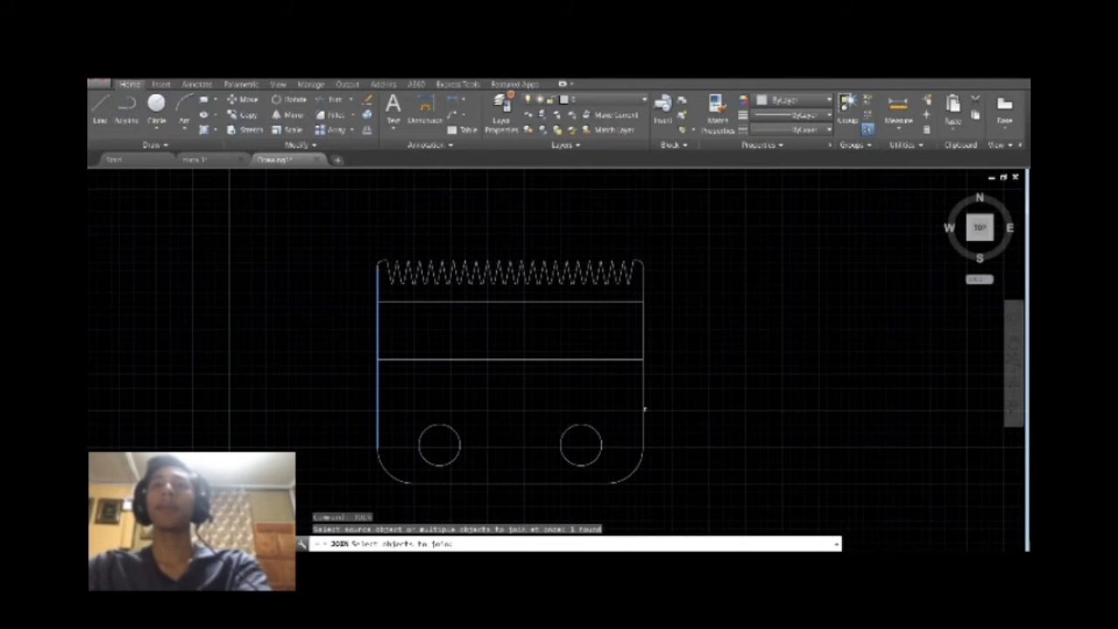
pyautogui.click(643, 406)
pyautogui.click(573, 487)
pyautogui.click(634, 477)
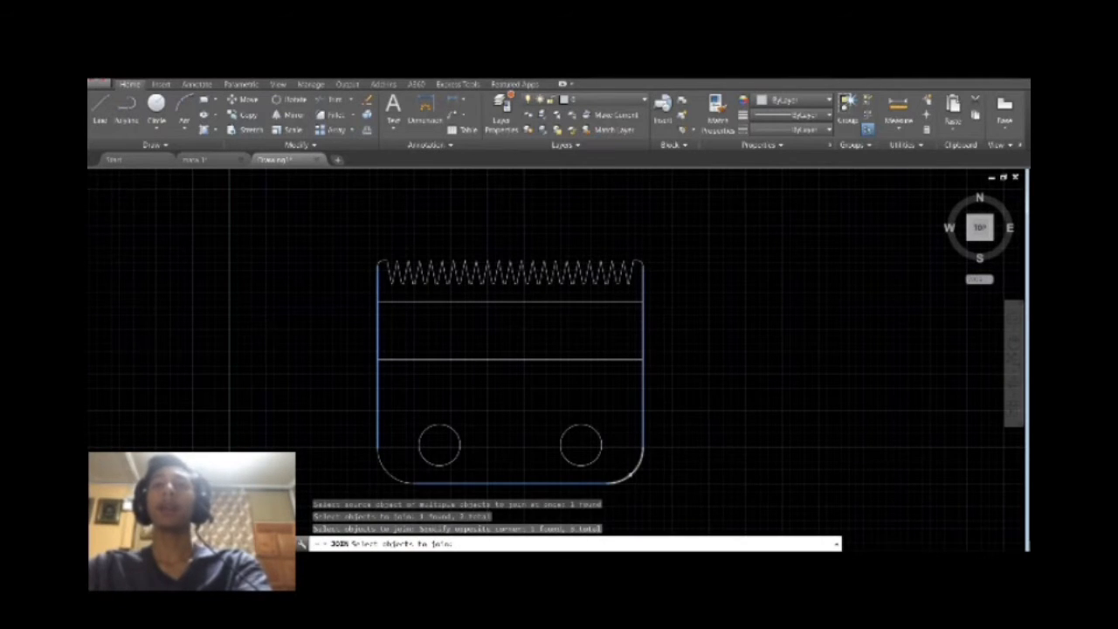
pyautogui.press('Return')
# Start a Join and select the plate's bottom edge, both lower corner arcs and both sides.
pyautogui.write('join')
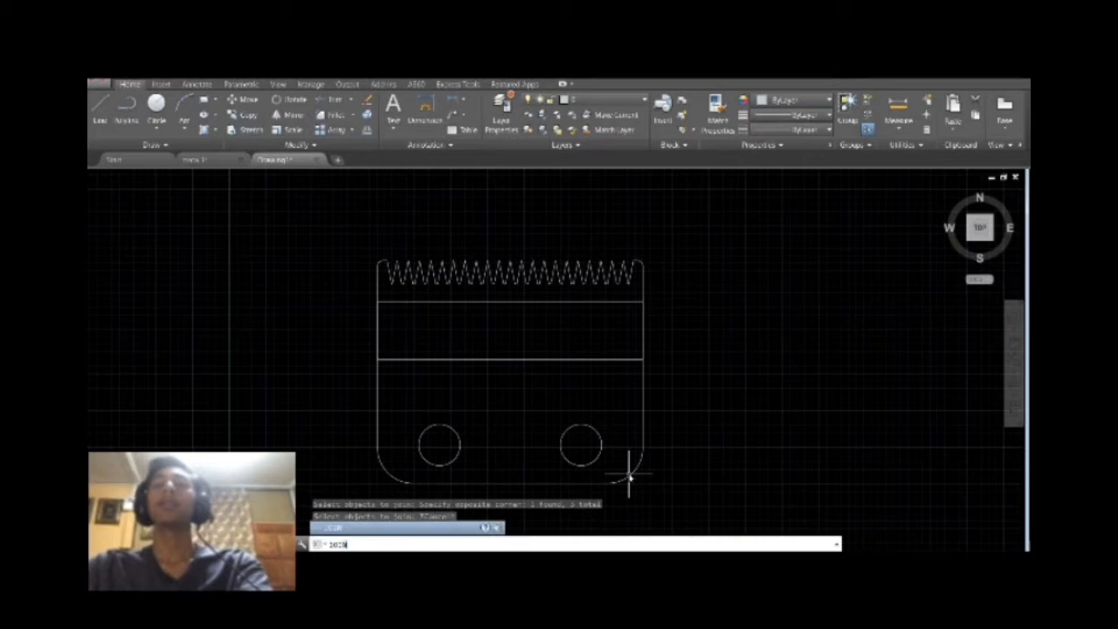
pyautogui.press('Return')
pyautogui.click(570, 483)
pyautogui.click(622, 481)
pyautogui.click(642, 443)
pyautogui.click(385, 466)
pyautogui.click(378, 411)
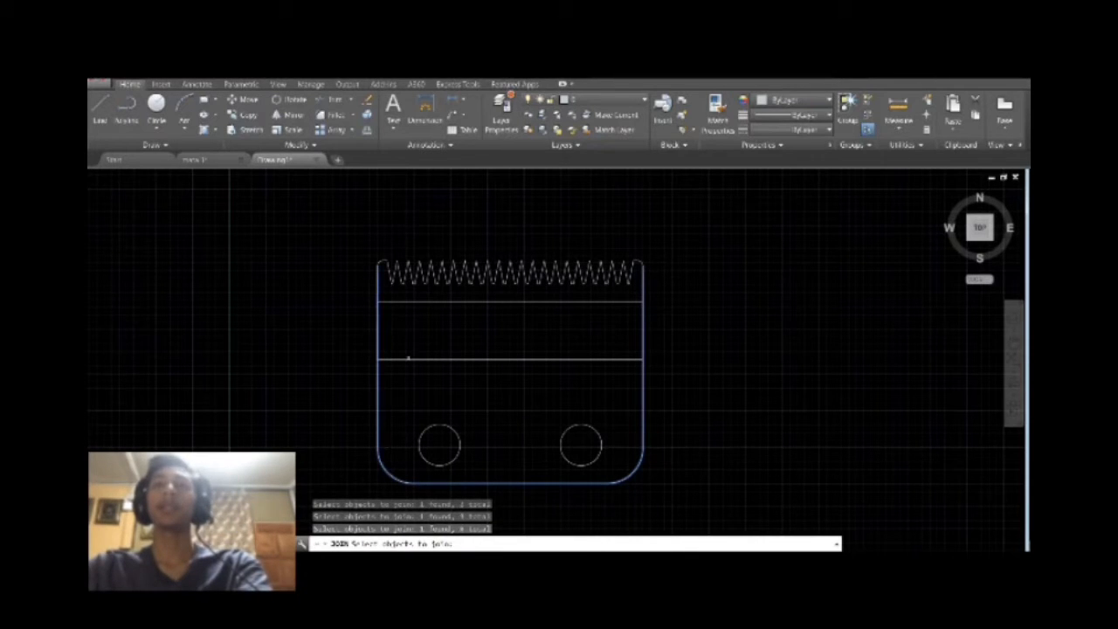
# Add the upper corner pieces and all the teeth to the selection and join the objects.
pyautogui.click(641, 261)
pyautogui.click(384, 261)
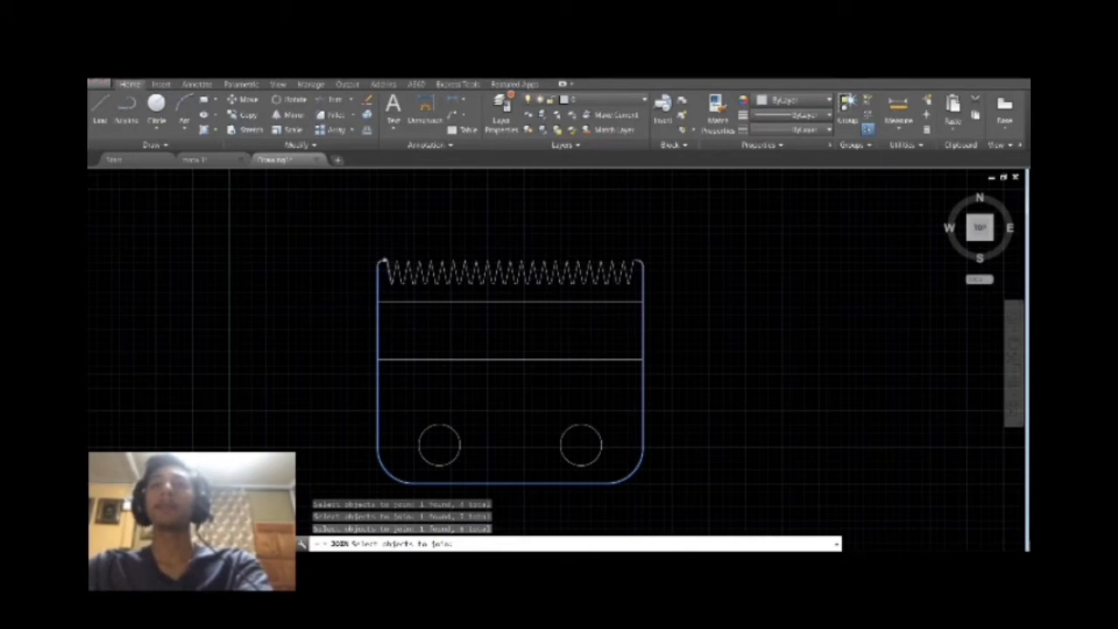
pyautogui.click(633, 265)
pyautogui.scroll(5, 634, 261)
pyautogui.click(637, 260)
pyautogui.scroll(-5, 637, 273)
pyautogui.moveTo(639, 288); pyautogui.dragTo(384, 288)
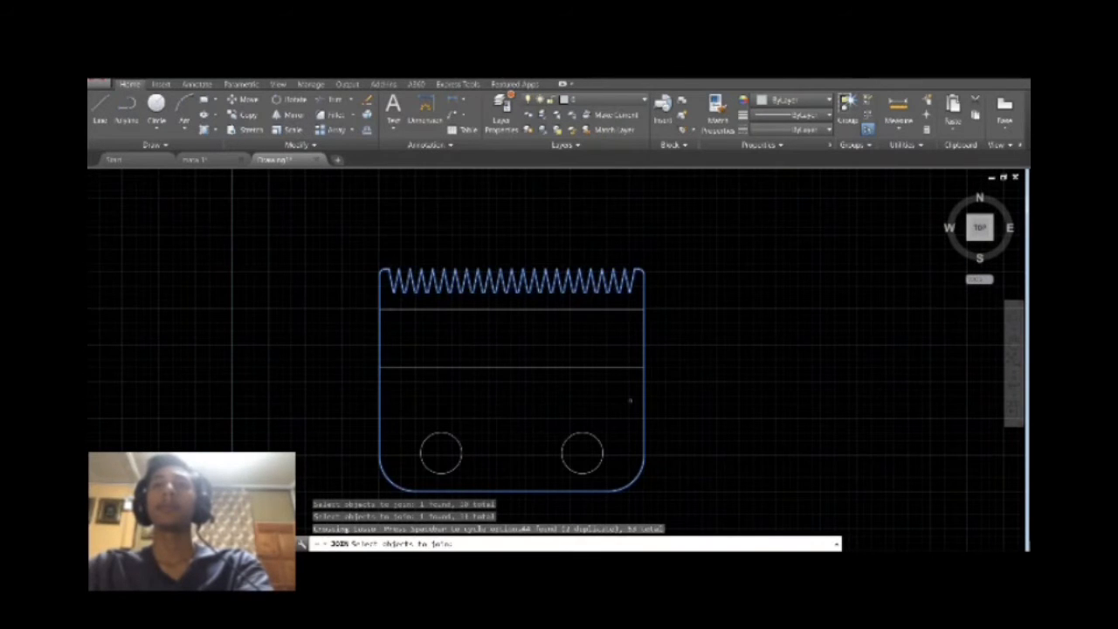
pyautogui.press('Return')
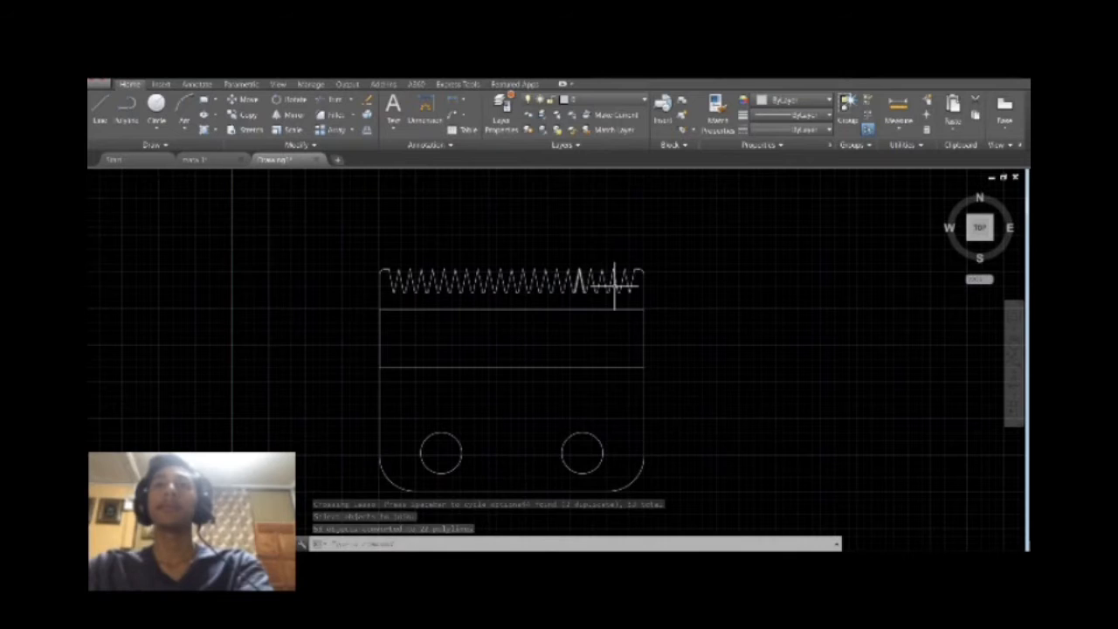
# Try to join the tooth segments along the upper edge using a crossing lasso selection.
pyautogui.write('j')
pyautogui.press('Return')
pyautogui.moveTo(636, 287); pyautogui.dragTo(425, 282)
pyautogui.press('Return')
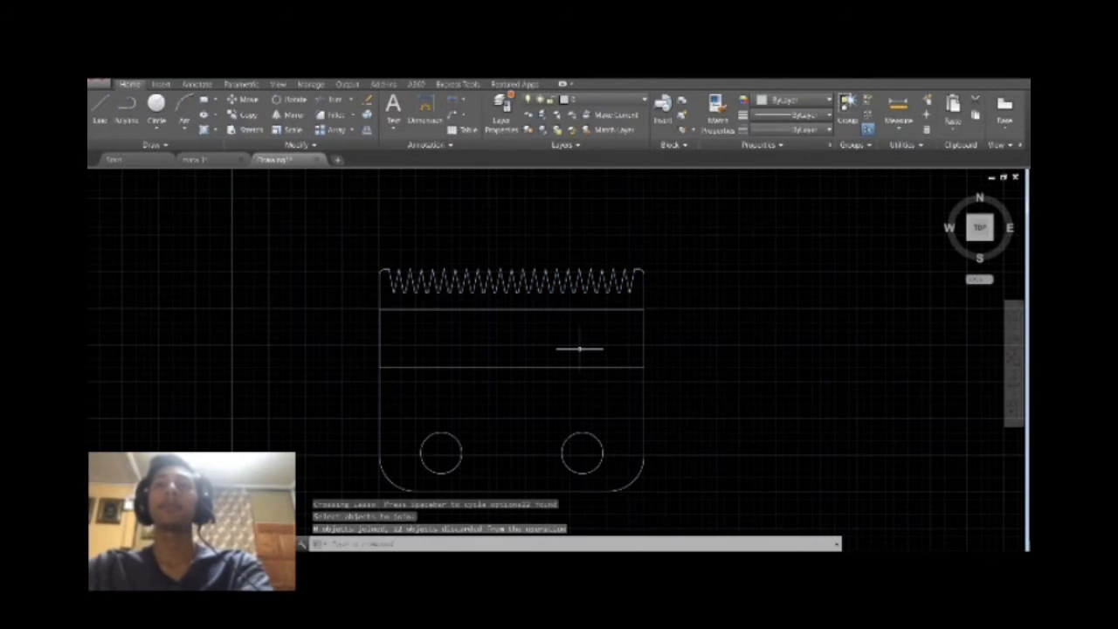
# Join most of the teeth along the upper edge into a polyline using a lasso selection.
pyautogui.scroll(2, 579, 349)
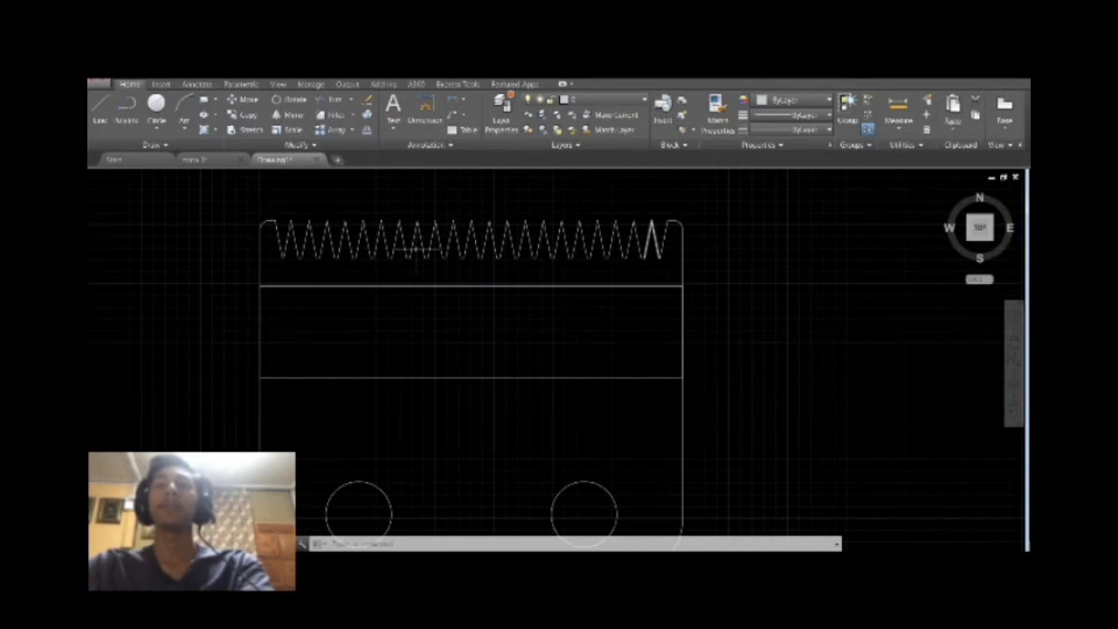
pyautogui.press('Return')
pyautogui.moveTo(655, 218)
pyautogui.mouseDown()
pyautogui.moveTo(554, 279)
pyautogui.moveTo(280, 270)
pyautogui.moveTo(275, 204)
pyautogui.moveTo(301, 189)
pyautogui.moveTo(302, 199)
pyautogui.mouseUp()
pyautogui.press('Return')
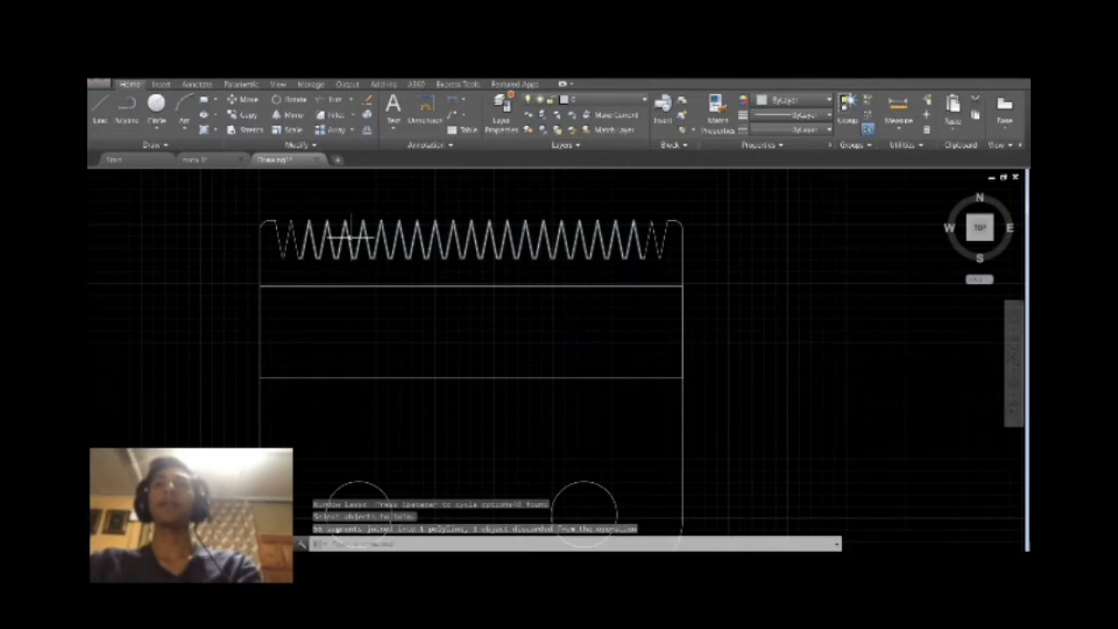
# Join the teeth near the upper edge's left end and check the outline by selecting it.
pyautogui.press('Return')
pyautogui.moveTo(368, 270)
pyautogui.mouseDown()
pyautogui.moveTo(290, 205)
pyautogui.moveTo(312, 217)
pyautogui.mouseUp()
pyautogui.press('Return')
pyautogui.scroll(-2, 352, 258)
pyautogui.click(473, 455)
pyautogui.press('Escape')
pyautogui.press('Escape')
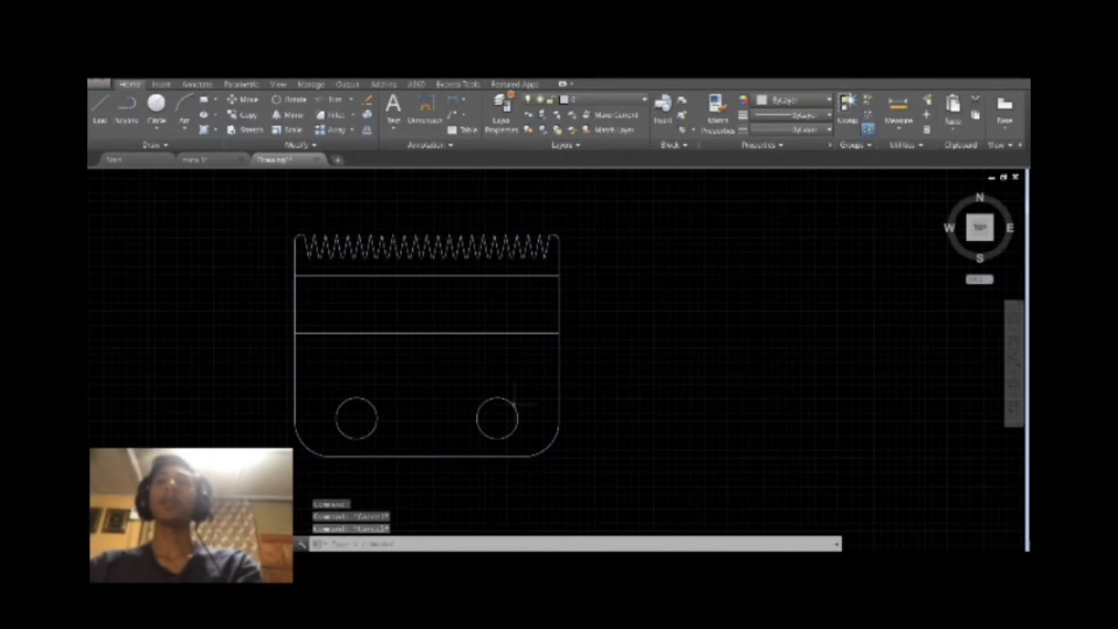
# Switch to an isometric view of the plate and change the workspace to 3D Basics.
pyautogui.click(968, 240)
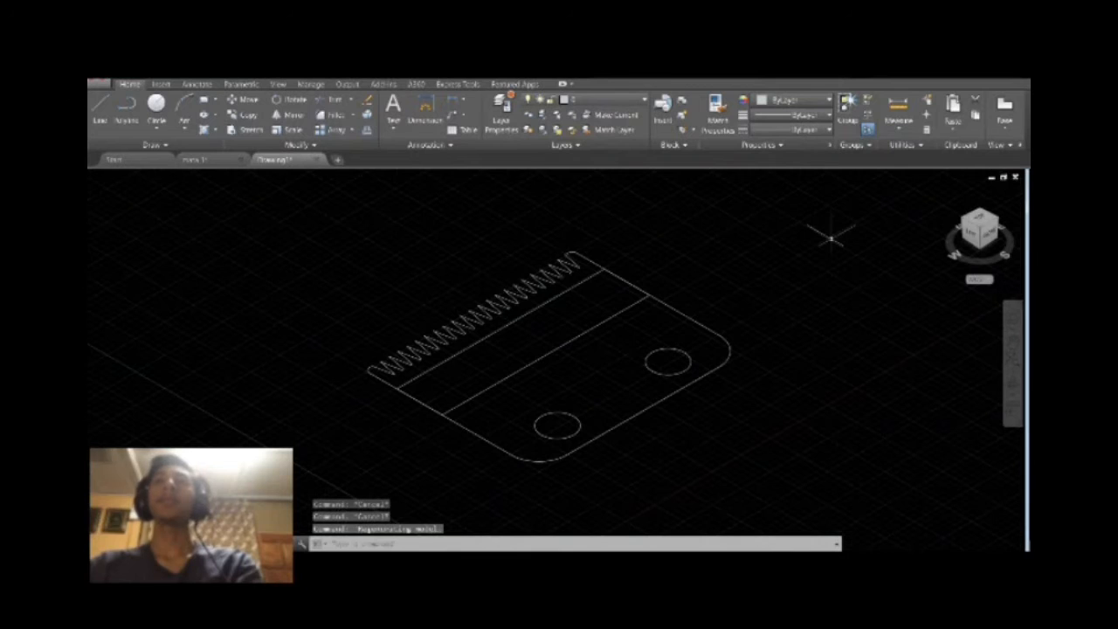
pyautogui.click(883, 559)
pyautogui.click(891, 482)
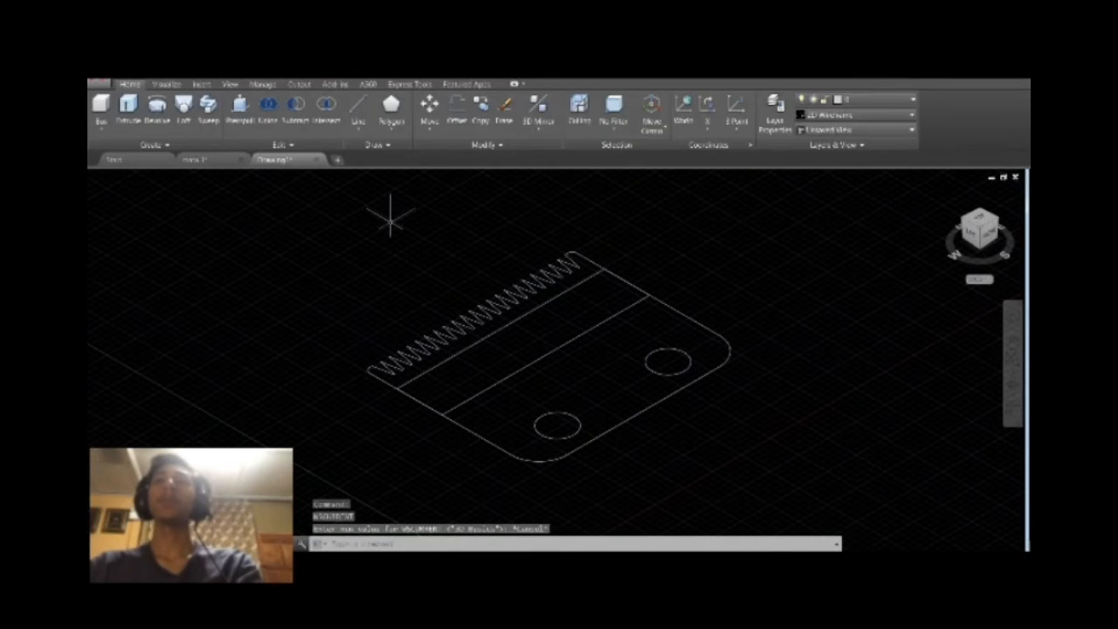
pyautogui.scroll(-2, 660, 358)
pyautogui.moveTo(676, 407); pyautogui.dragTo(663, 402, button='middle')
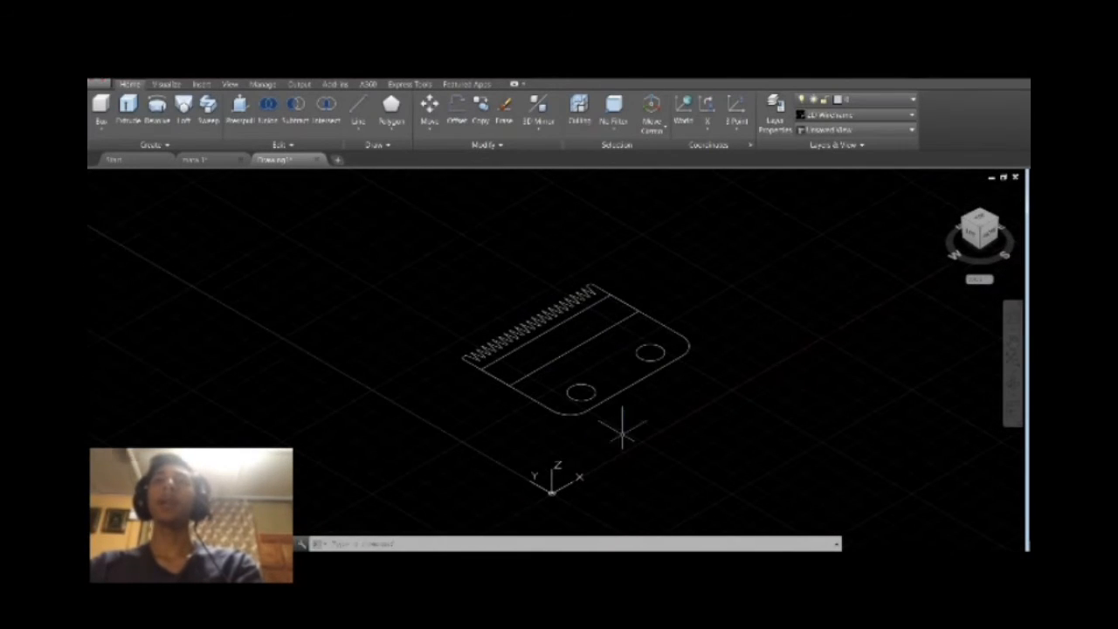
# Rotate the UCS 90 degrees about its X axis and reorient its X axis direction.
pyautogui.click(708, 128)
pyautogui.click(709, 155)
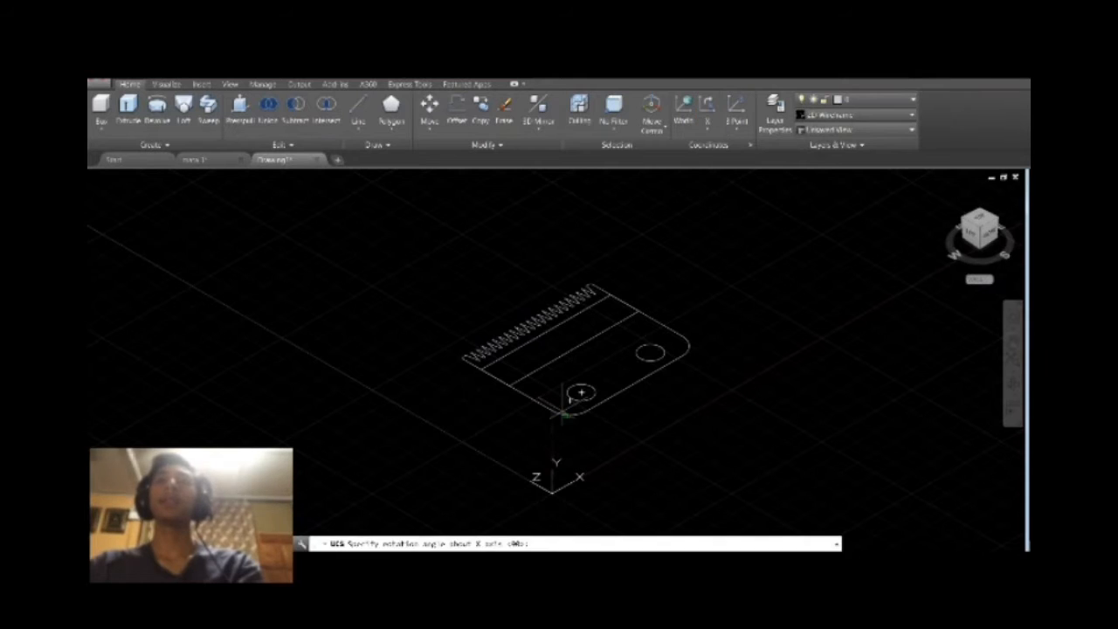
pyautogui.press('Return')
pyautogui.click(574, 473)
pyautogui.click(577, 478)
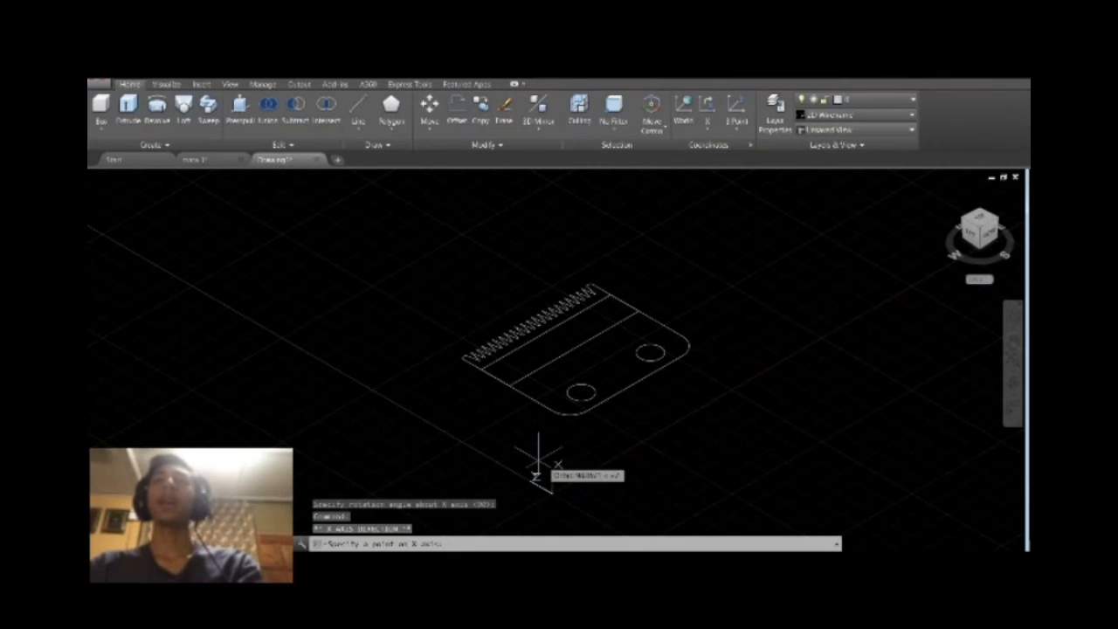
pyautogui.click(538, 461)
# View the plate edge-on and turn the view until its outline is seen flat with the teeth facing right.
pyautogui.click(980, 216)
pyautogui.click(1007, 188)
pyautogui.scroll(2, 466, 227)
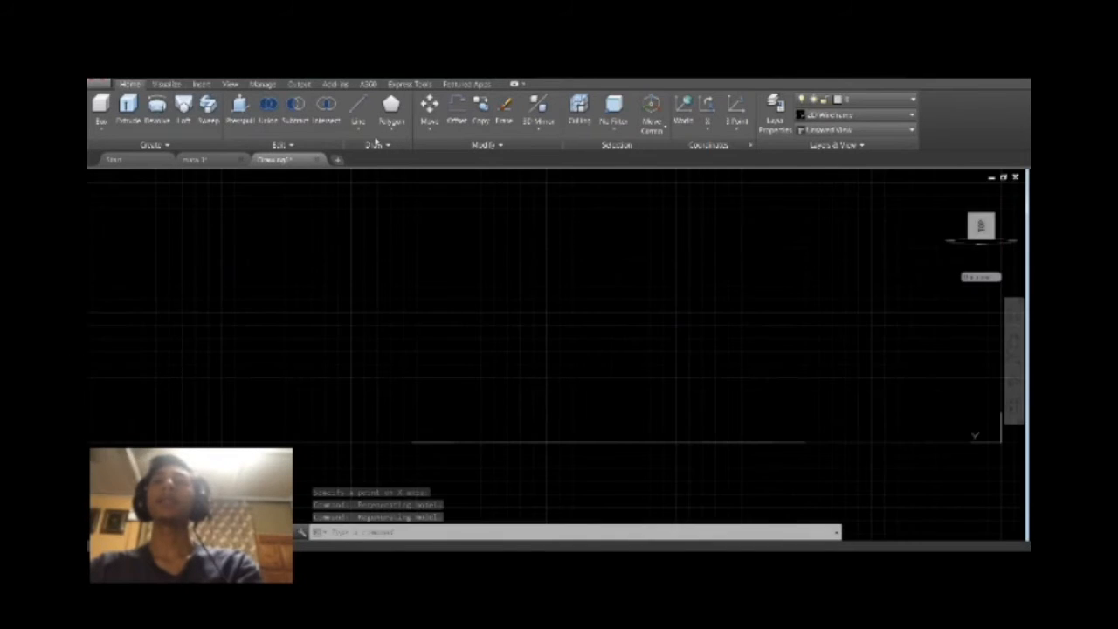
pyautogui.click(357, 109)
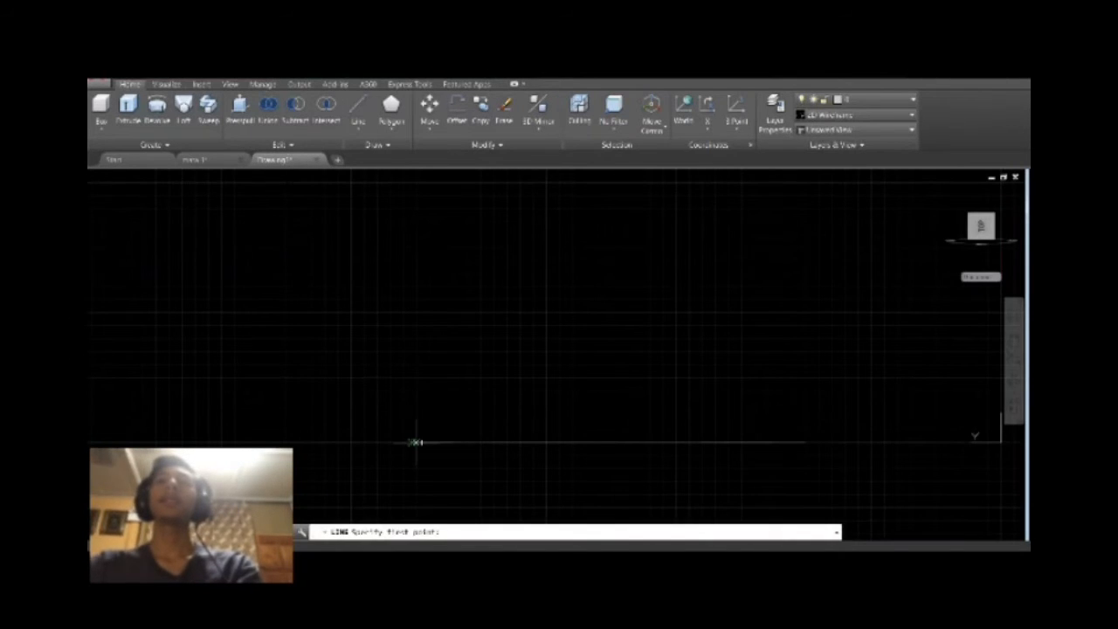
pyautogui.scroll(-2, 814, 442)
pyautogui.click(984, 218)
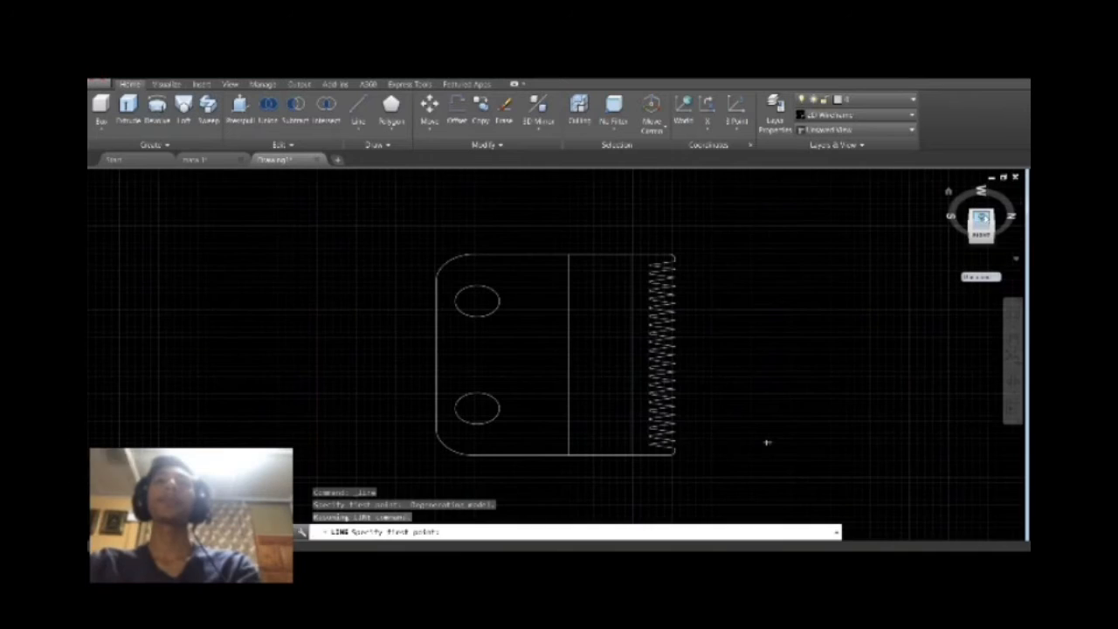
pyautogui.click(984, 220)
pyautogui.click(1010, 190)
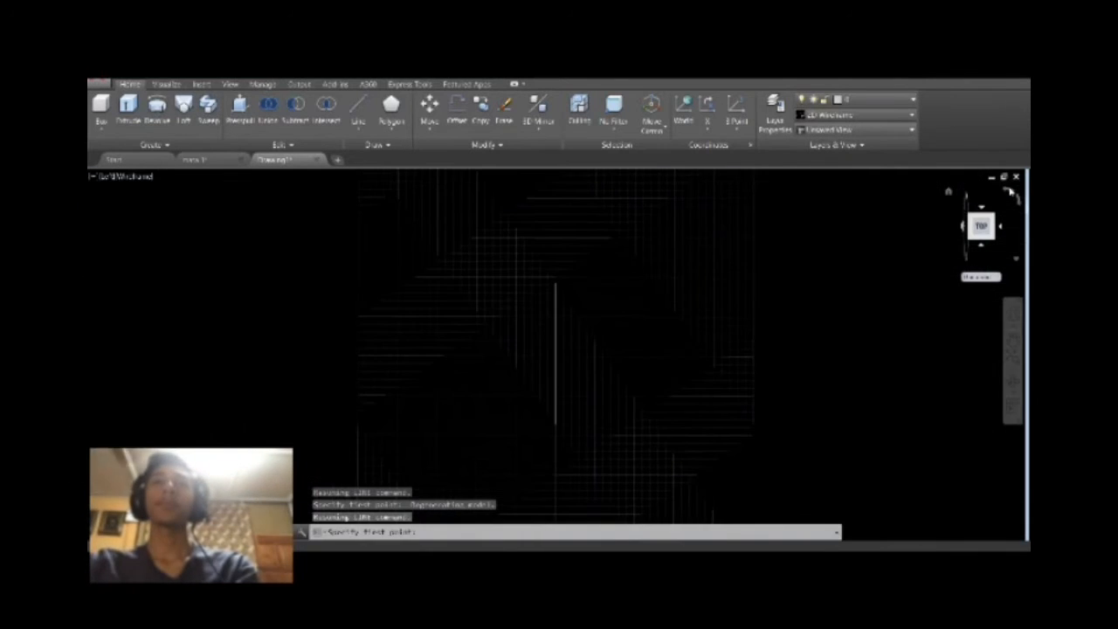
pyautogui.click(1001, 227)
# Draw a horizontal line along the plate's uppermost side, extending beyond both the rounded corner and the toothed end.
pyautogui.click(357, 110)
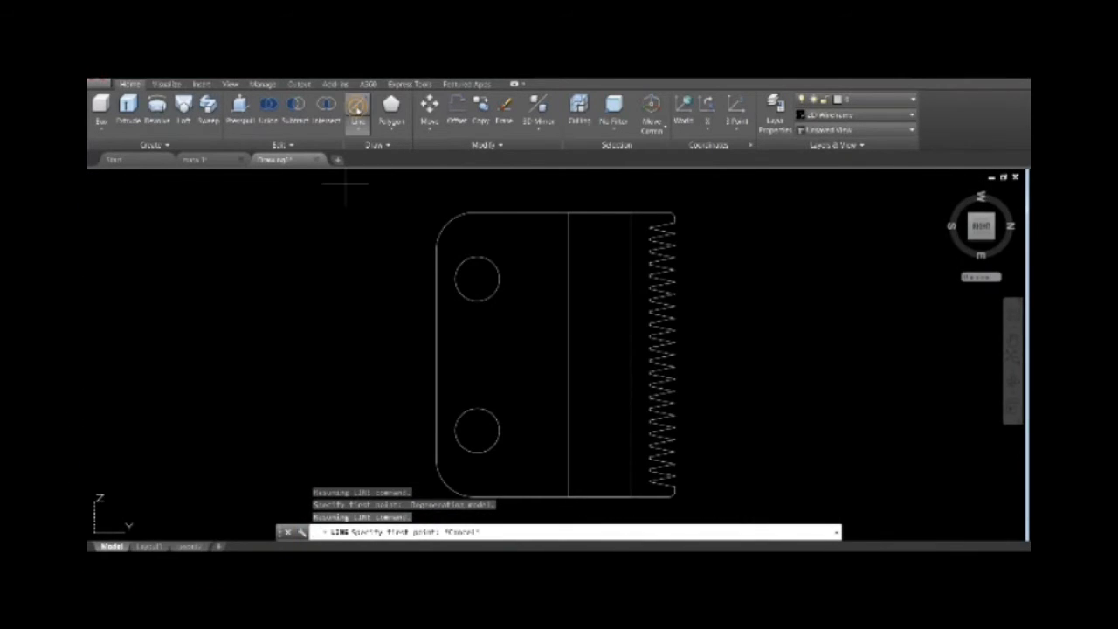
pyautogui.click(478, 211)
pyautogui.click(423, 213)
pyautogui.click(736, 212)
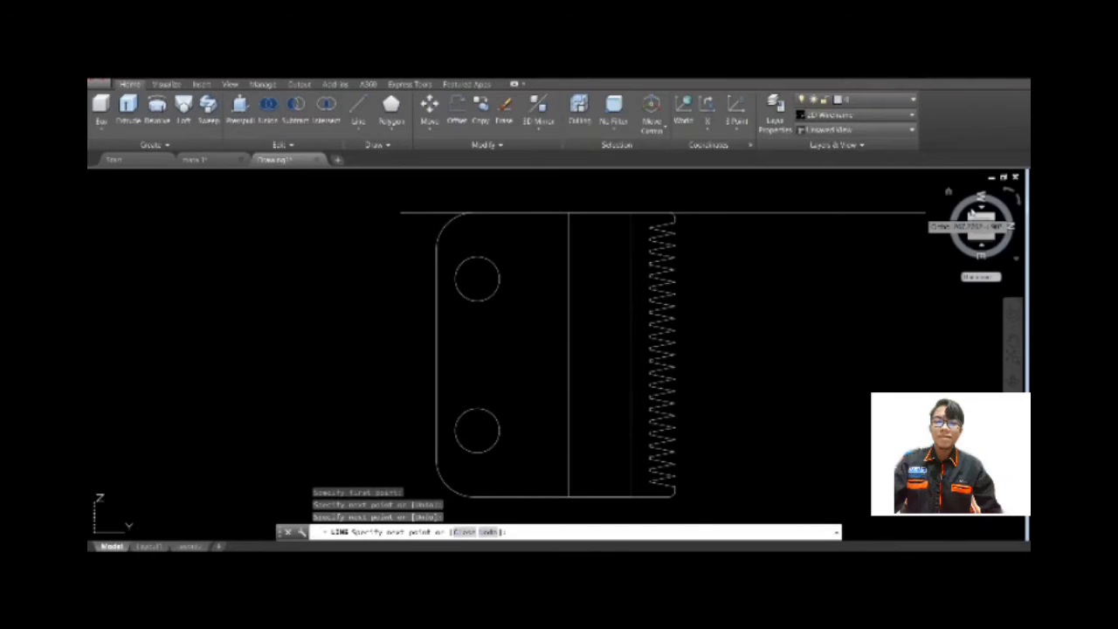
pyautogui.click(964, 226)
pyautogui.click(1016, 199)
pyautogui.click(1001, 228)
pyautogui.click(1007, 189)
pyautogui.click(1018, 201)
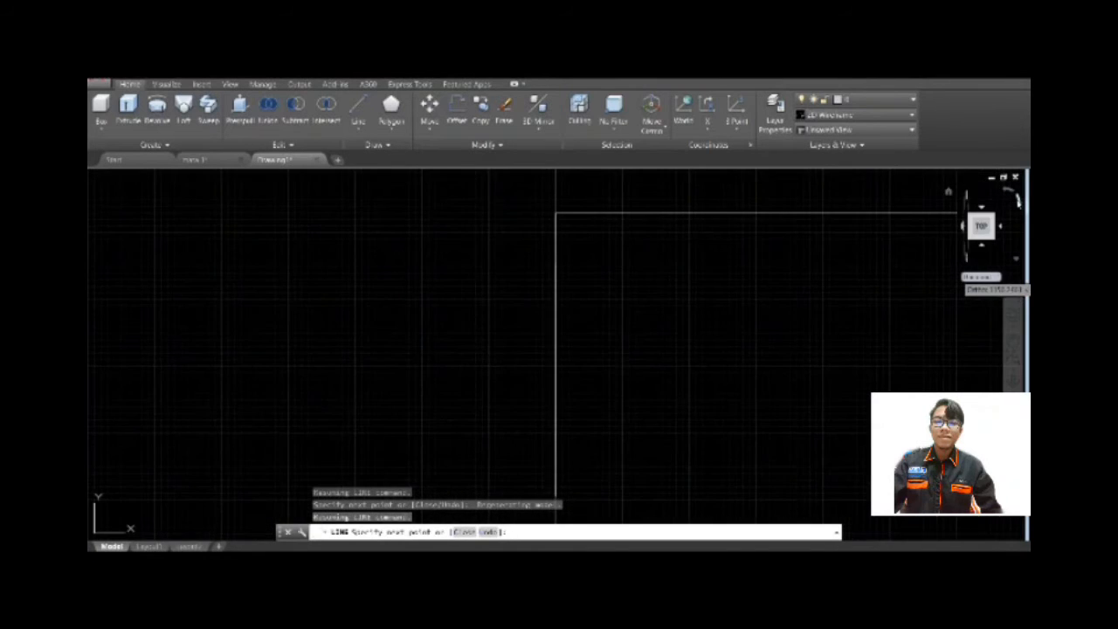
pyautogui.press('Escape')
# Examine the plate and its extended line from the flat, tilted and edge-on views.
pyautogui.click(1001, 227)
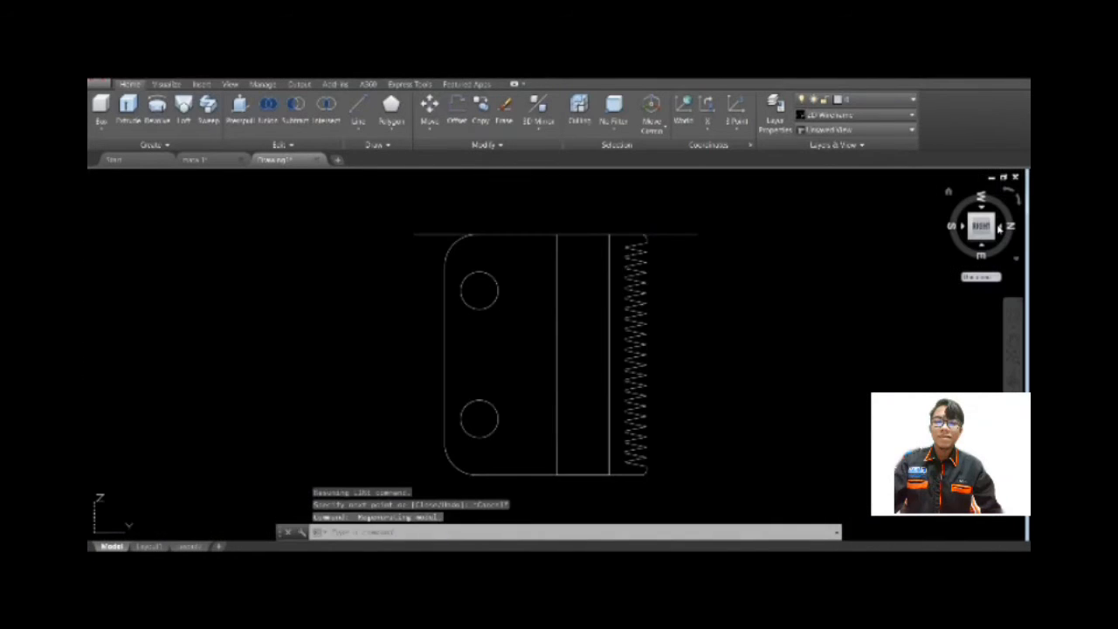
pyautogui.click(964, 227)
pyautogui.click(982, 207)
pyautogui.click(988, 229)
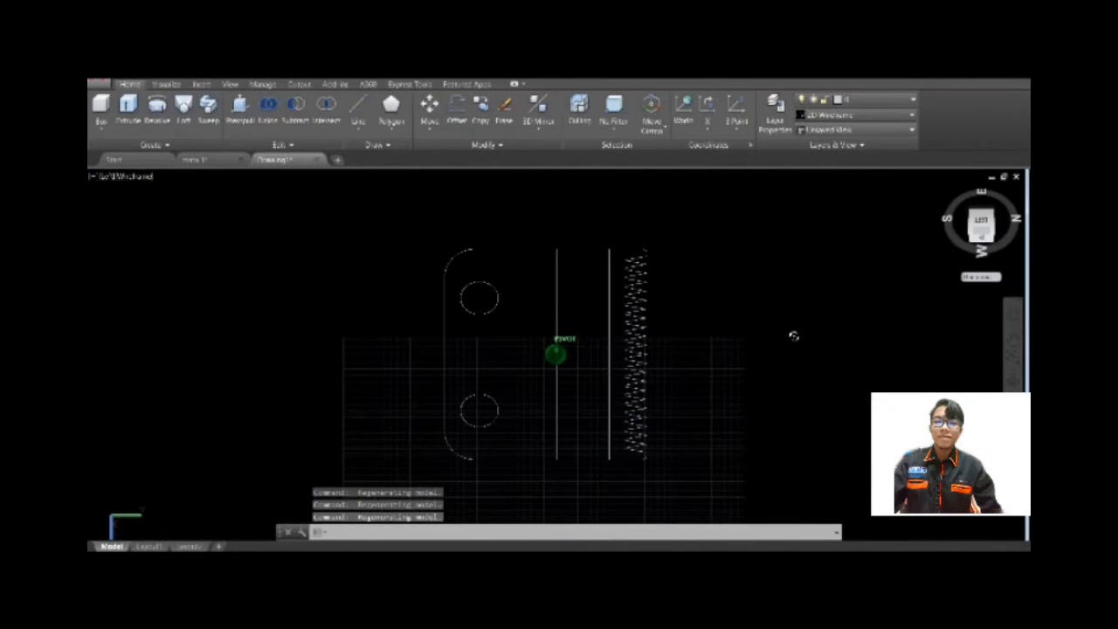
pyautogui.moveTo(774, 262)
pyautogui.keyDown('shift'); pyautogui.mouseDown(button='middle')
pyautogui.moveTo(771, 334)
pyautogui.moveTo(719, 460)
pyautogui.moveTo(681, 180)
pyautogui.mouseUp(button='middle'); pyautogui.keyUp('shift')
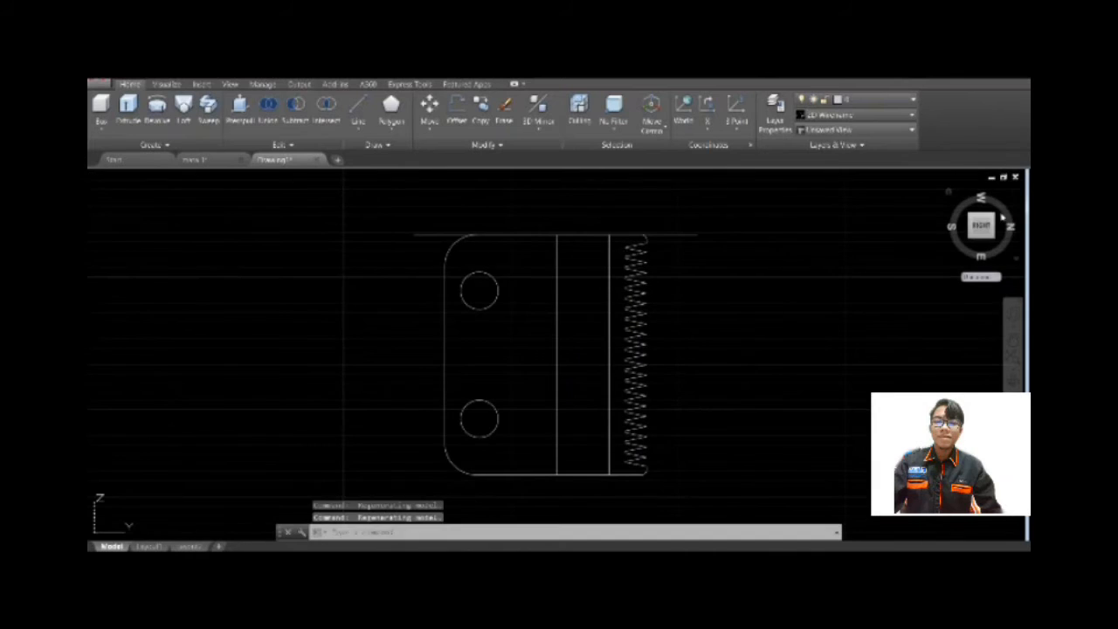
pyautogui.click(984, 220)
pyautogui.click(1005, 194)
pyautogui.click(1005, 194)
pyautogui.click(986, 214)
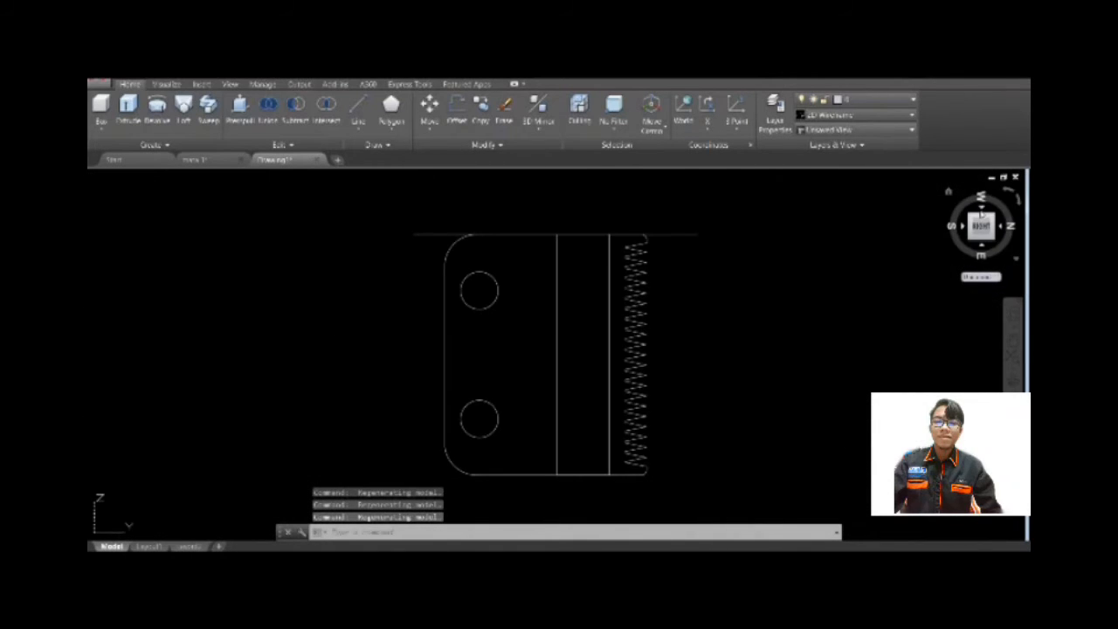
pyautogui.click(981, 213)
pyautogui.click(983, 247)
pyautogui.click(982, 208)
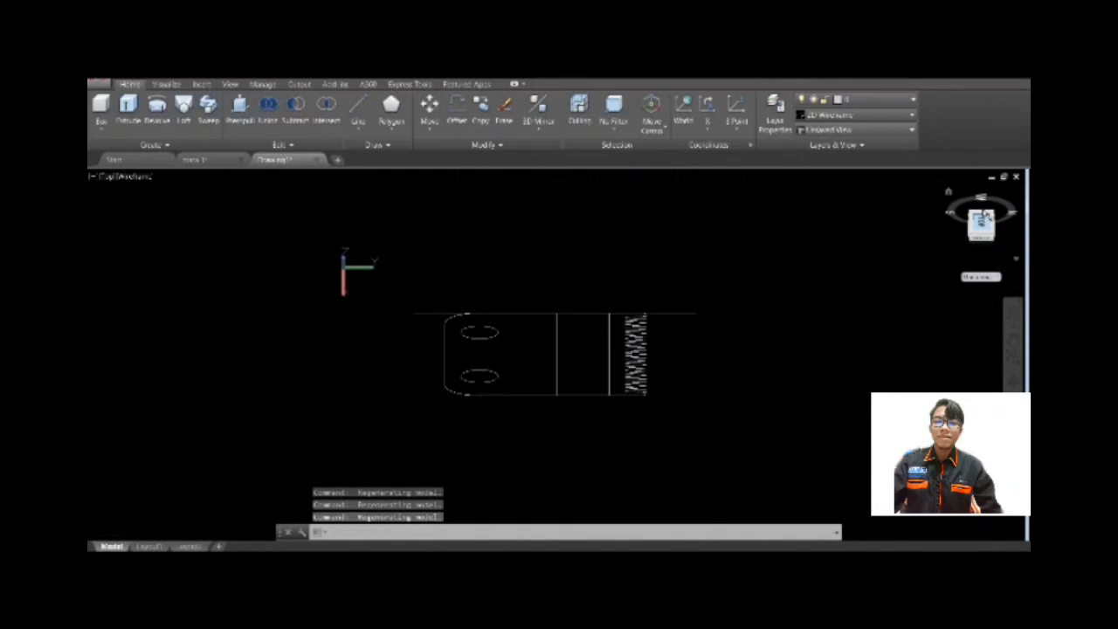
pyautogui.moveTo(985, 226); pyautogui.dragTo(989, 225)
pyautogui.click(1005, 192)
pyautogui.click(1005, 192)
pyautogui.click(1009, 194)
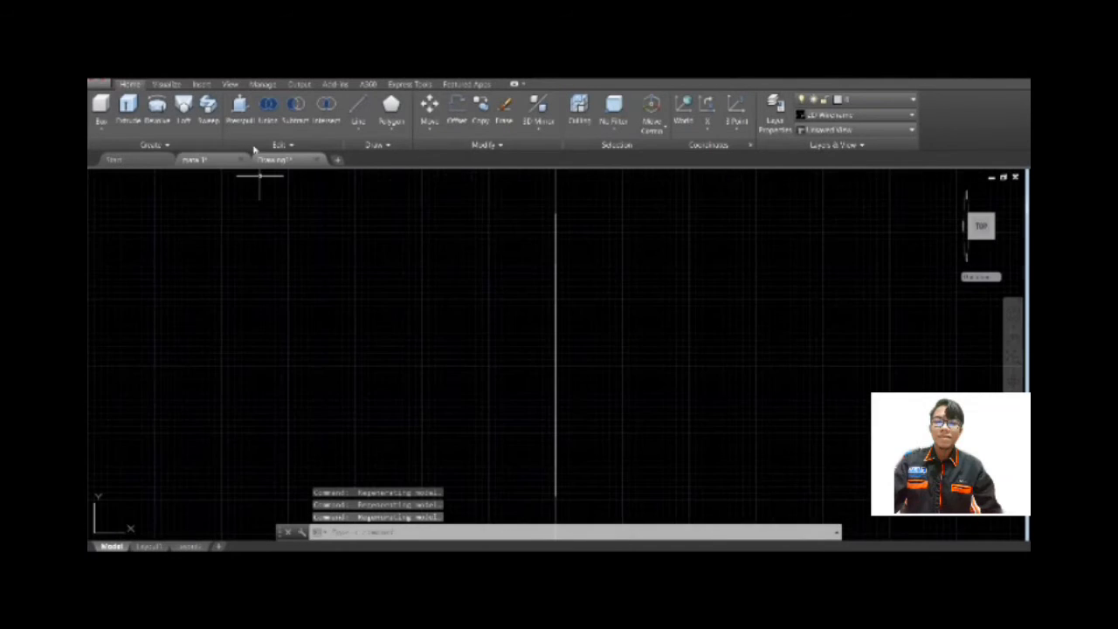
pyautogui.click(358, 110)
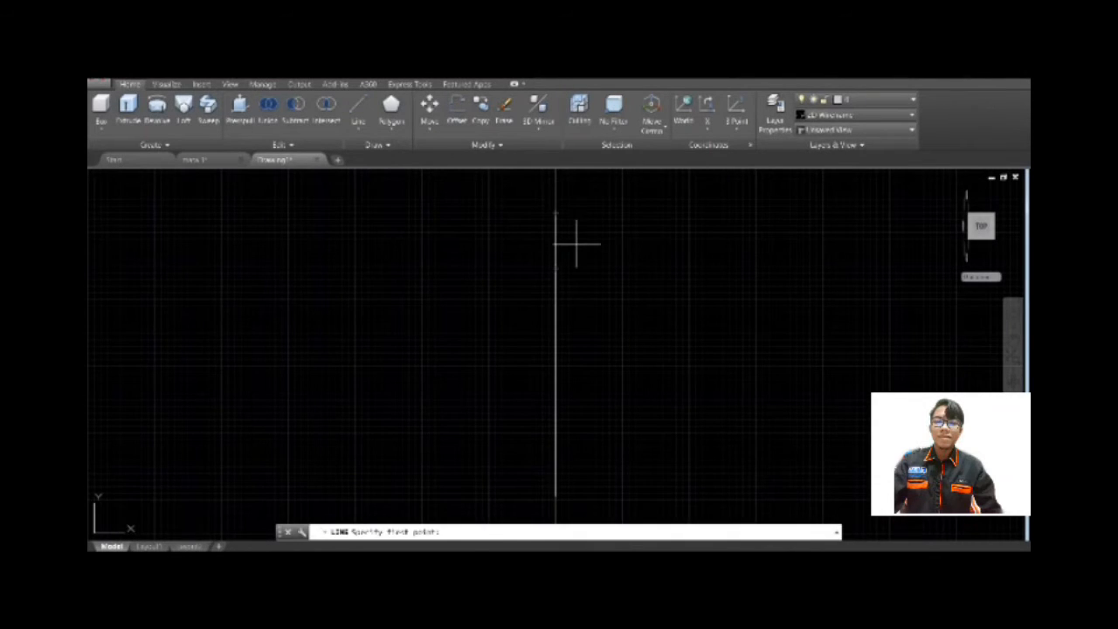
pyautogui.click(981, 226)
pyautogui.scroll(3, 438, 234)
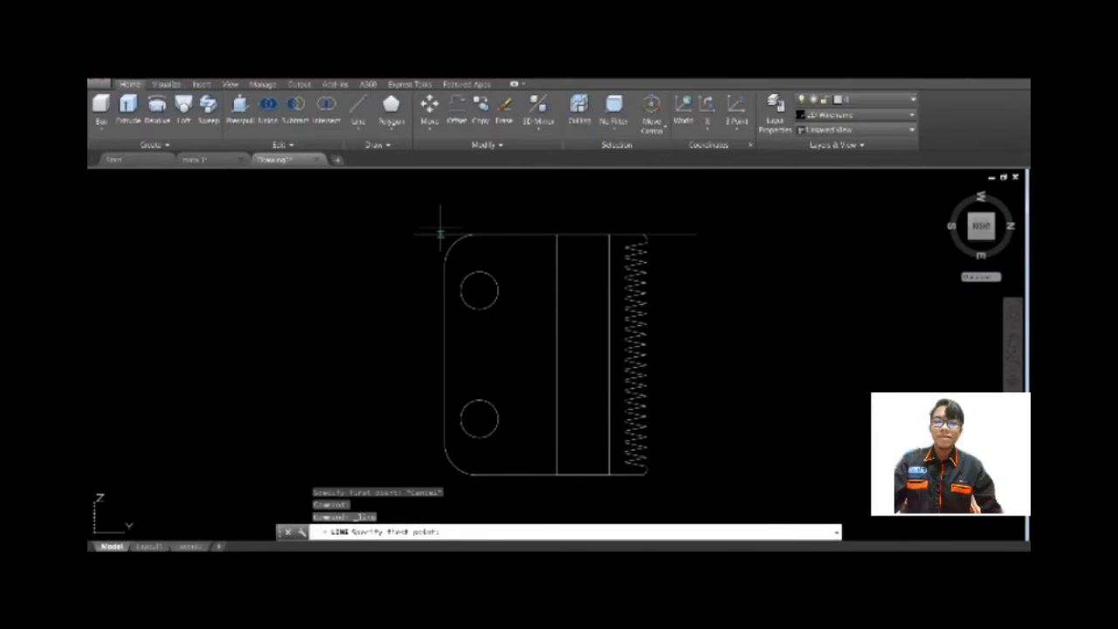
pyautogui.click(457, 234)
pyautogui.scroll(2, 554, 227)
pyautogui.scroll(-5, 848, 254)
pyautogui.scroll(2, 893, 256)
pyautogui.press('Escape')
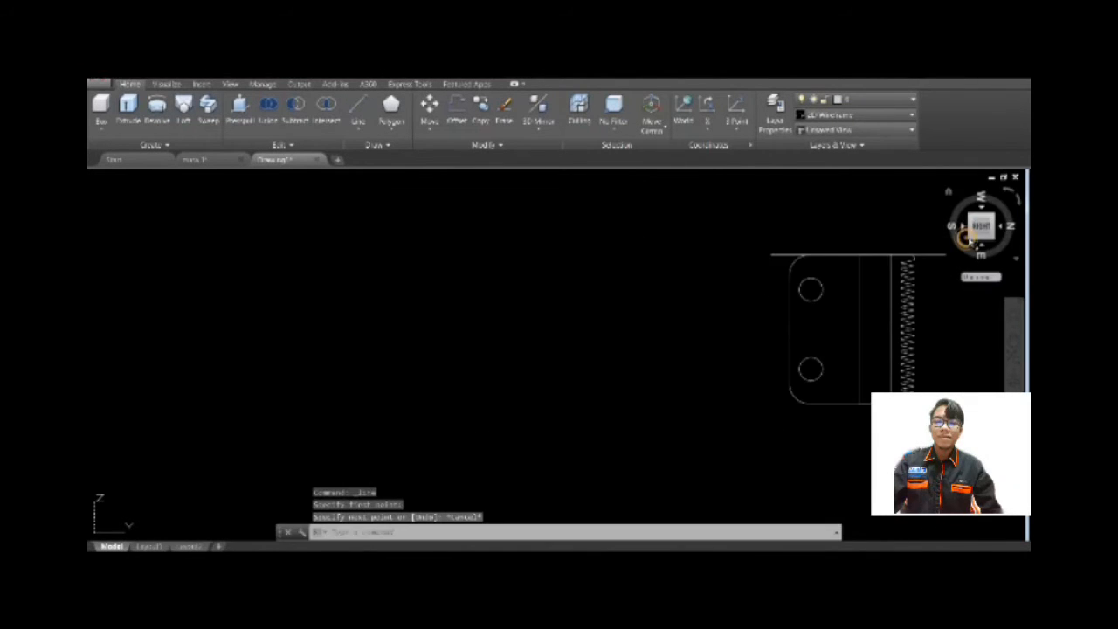
# Reorient the UCS X axis so the drawing plane matches the plate, and face the plate flat.
pyautogui.click(971, 216)
pyautogui.moveTo(813, 324)
pyautogui.keyDown('shift'); pyautogui.mouseDown(button='middle')
pyautogui.moveTo(817, 271)
pyautogui.moveTo(769, 323)
pyautogui.moveTo(599, 276)
pyautogui.moveTo(437, 262)
pyautogui.mouseUp(button='middle'); pyautogui.keyUp('shift')
pyautogui.click(401, 230)
pyautogui.click(382, 220)
pyautogui.click(405, 260)
pyautogui.click(973, 221)
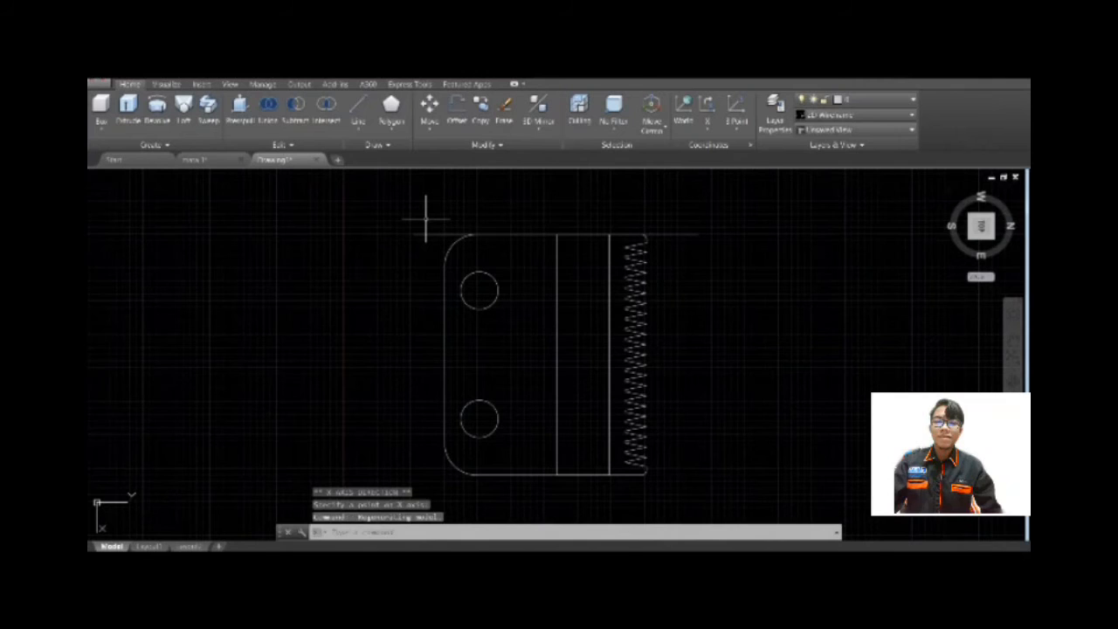
# Draw a short vertical line from the lower end of the rounded corner arc up to the horizontal line.
pyautogui.click(355, 110)
pyautogui.click(444, 265)
pyautogui.click(445, 235)
pyautogui.press('Escape')
# Stretch the horizontal line's left end to the new corner and delete the short overlapping line there.
pyautogui.scroll(4, 444, 229)
pyautogui.click(389, 242)
pyautogui.click(370, 241)
pyautogui.click(447, 242)
pyautogui.press('Escape')
pyautogui.click(421, 242)
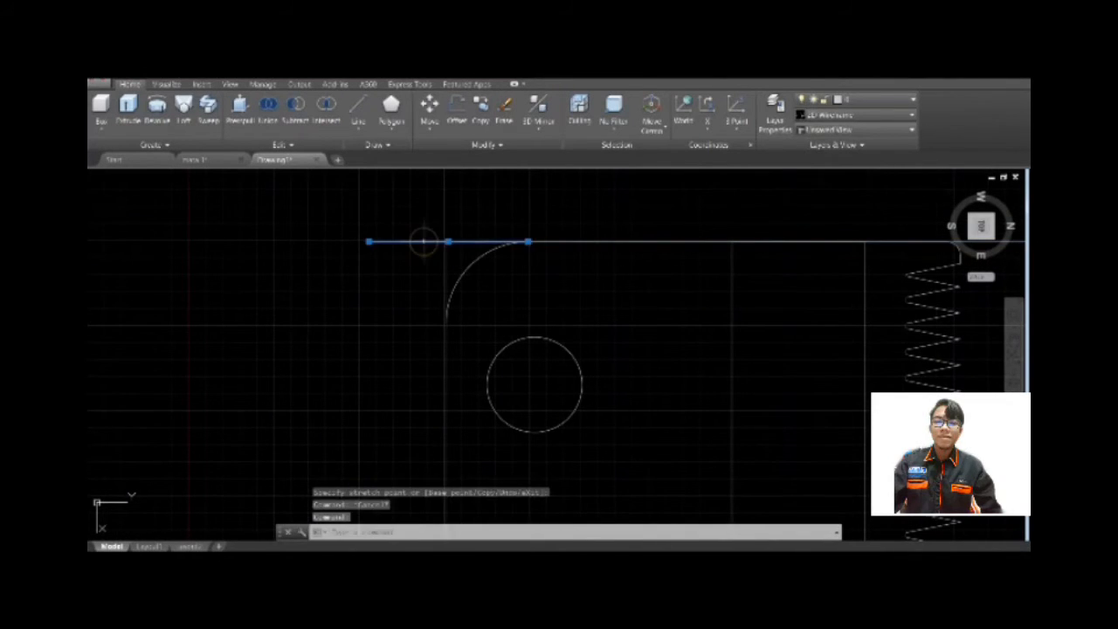
pyautogui.press('Delete')
# Draw a short vertical line at the toothed end from the small corner arc up to the horizontal line.
pyautogui.scroll(-5, 615, 286)
pyautogui.moveTo(623, 299); pyautogui.dragTo(399, 301, button='middle')
pyautogui.click(356, 110)
pyautogui.scroll(5, 529, 298)
pyautogui.click(514, 248)
pyautogui.click(514, 227)
pyautogui.press('Escape')
# Stretch the horizontal line's outer end back to the corner at the toothed end and return to an isometric view.
pyautogui.click(624, 227)
pyautogui.click(641, 227)
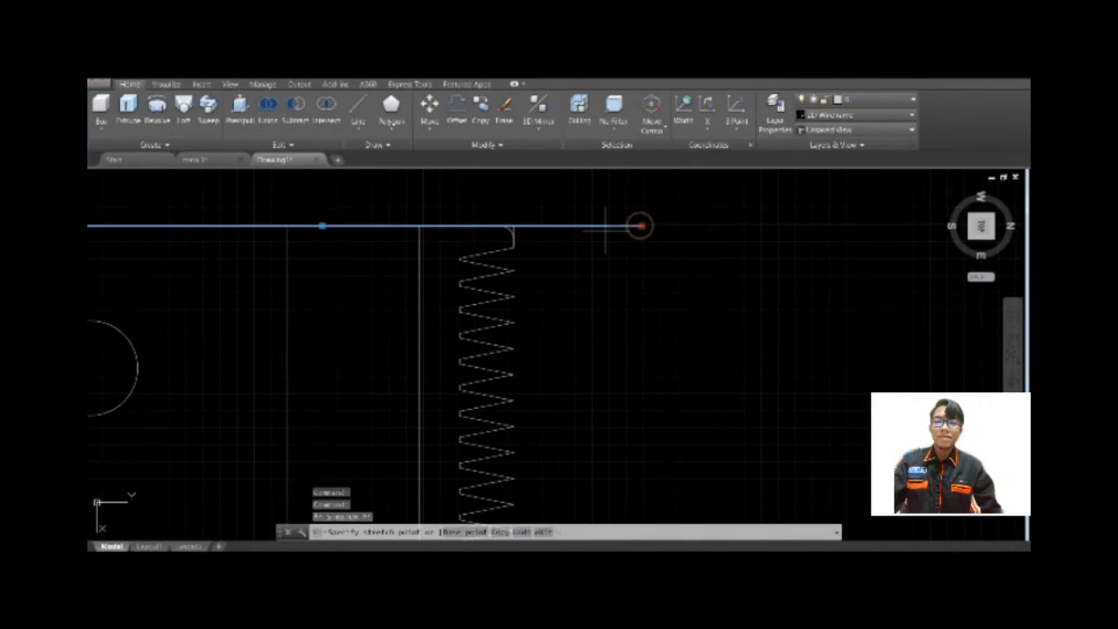
pyautogui.click(513, 226)
pyautogui.press('Escape')
pyautogui.scroll(-4, 731, 235)
pyautogui.click(971, 238)
pyautogui.click(240, 110)
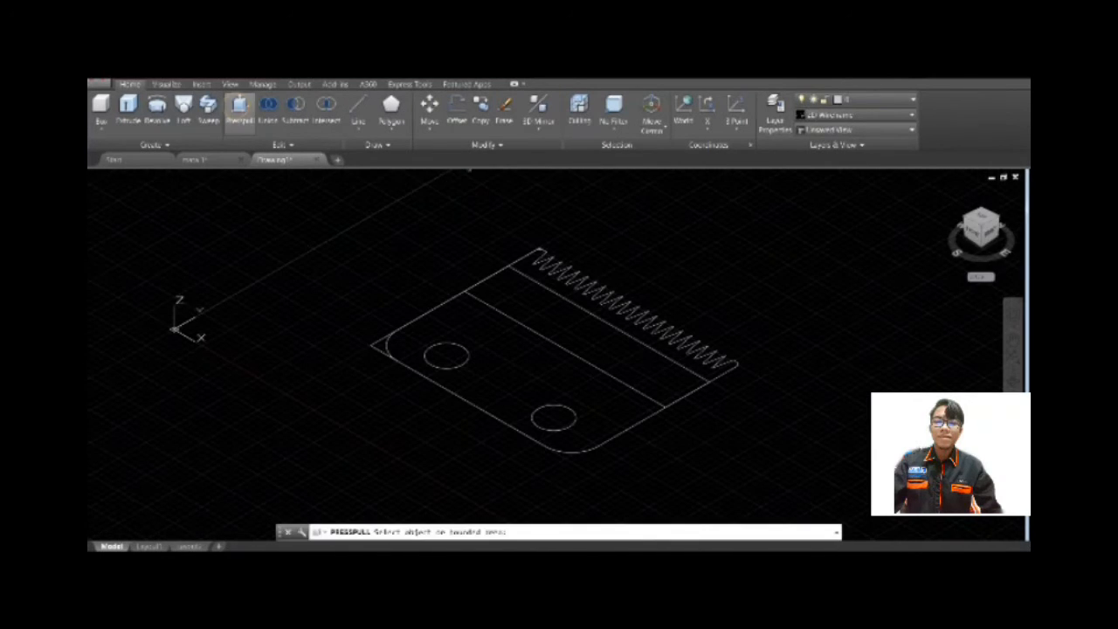
pyautogui.click(502, 348)
pyautogui.press('Escape')
pyautogui.click(613, 312)
pyautogui.press('Escape')
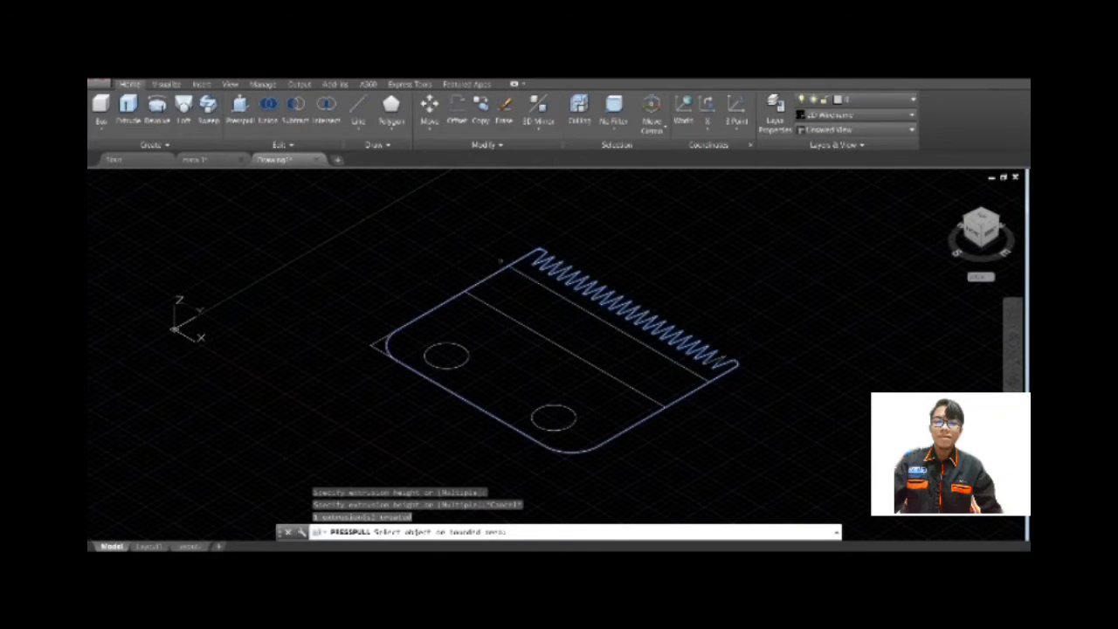
# Try to press-pull the plate's outline to a height of 30 units.
pyautogui.click(240, 110)
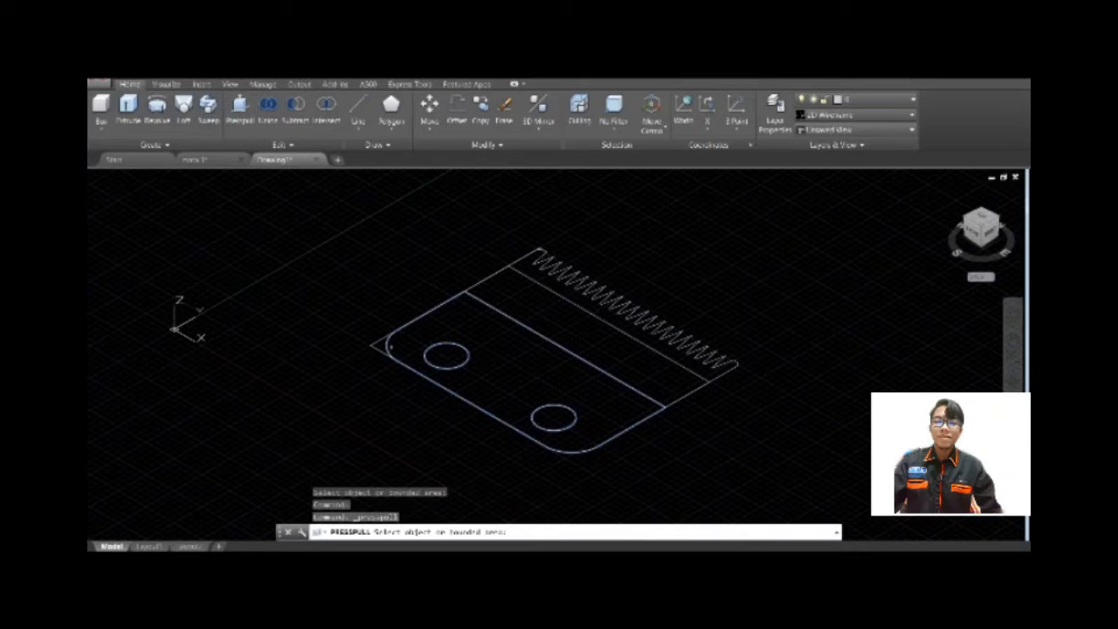
pyautogui.click(423, 360)
pyautogui.write('0.1')
pyautogui.press('Return')
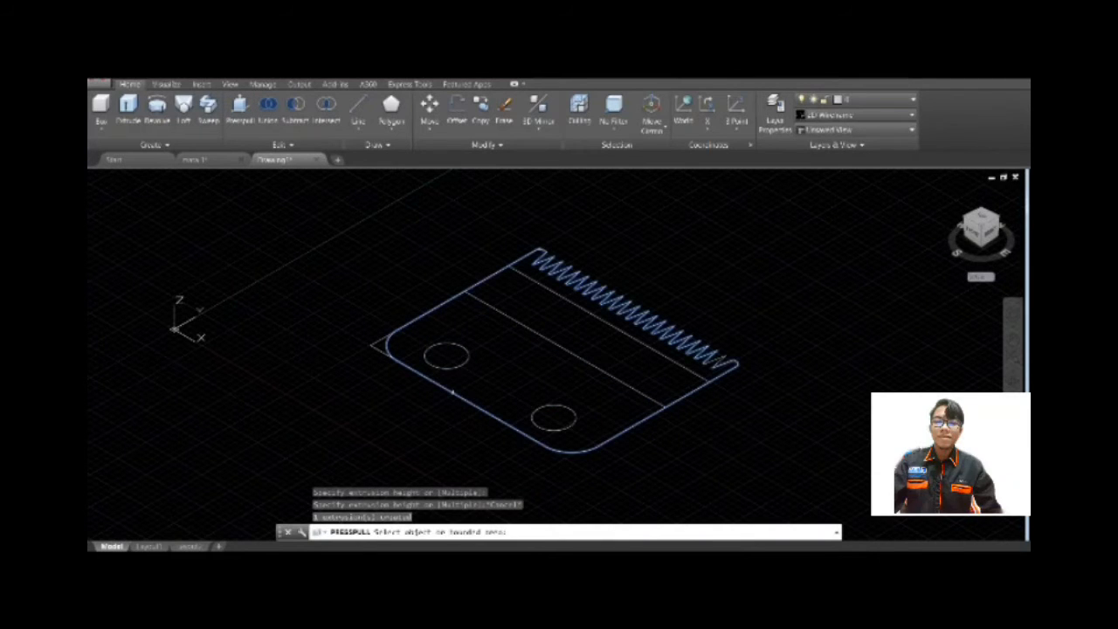
pyautogui.click(451, 392)
pyautogui.write('3')
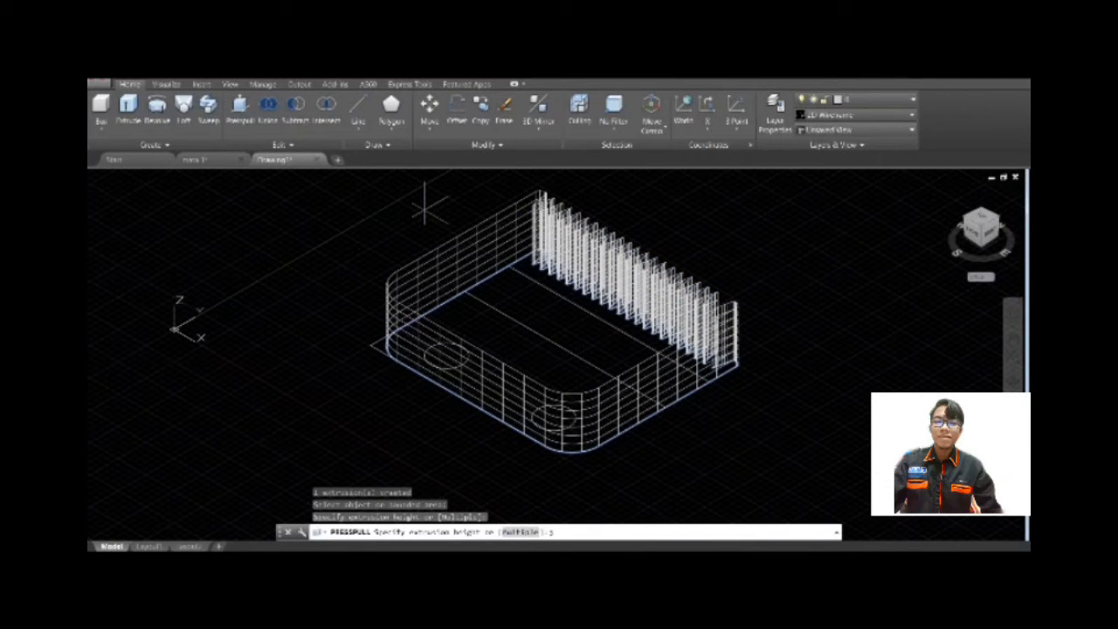
pyautogui.write('0')
pyautogui.press('Return')
pyautogui.press('Return')
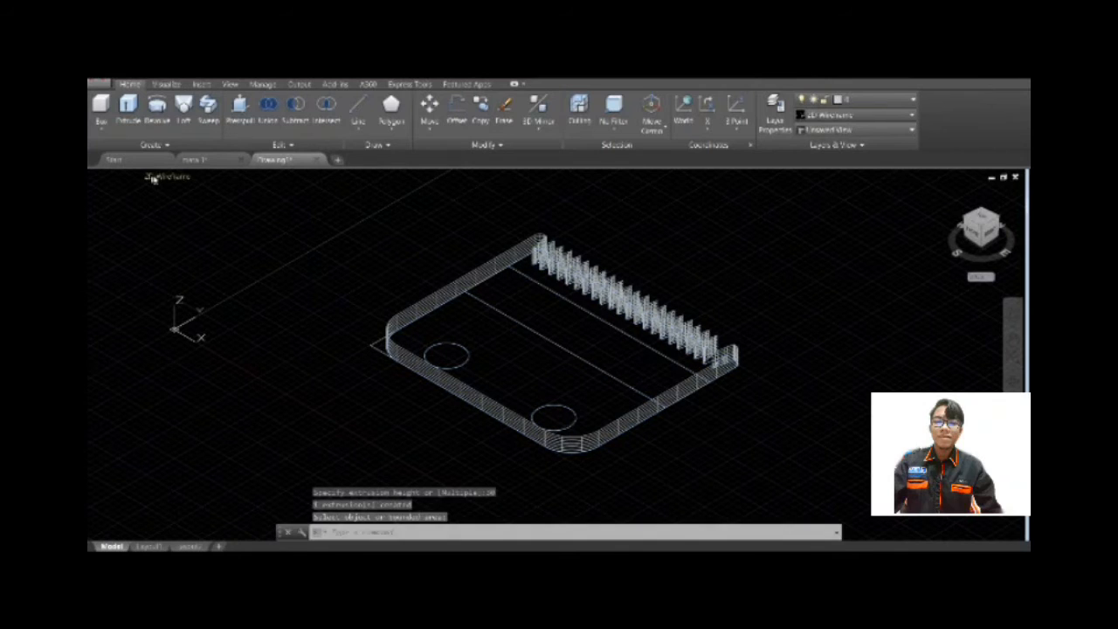
# Preview the extrusion in the Conceptual visual style and undo both the style change and the press-pull.
pyautogui.click(153, 178)
pyautogui.click(183, 215)
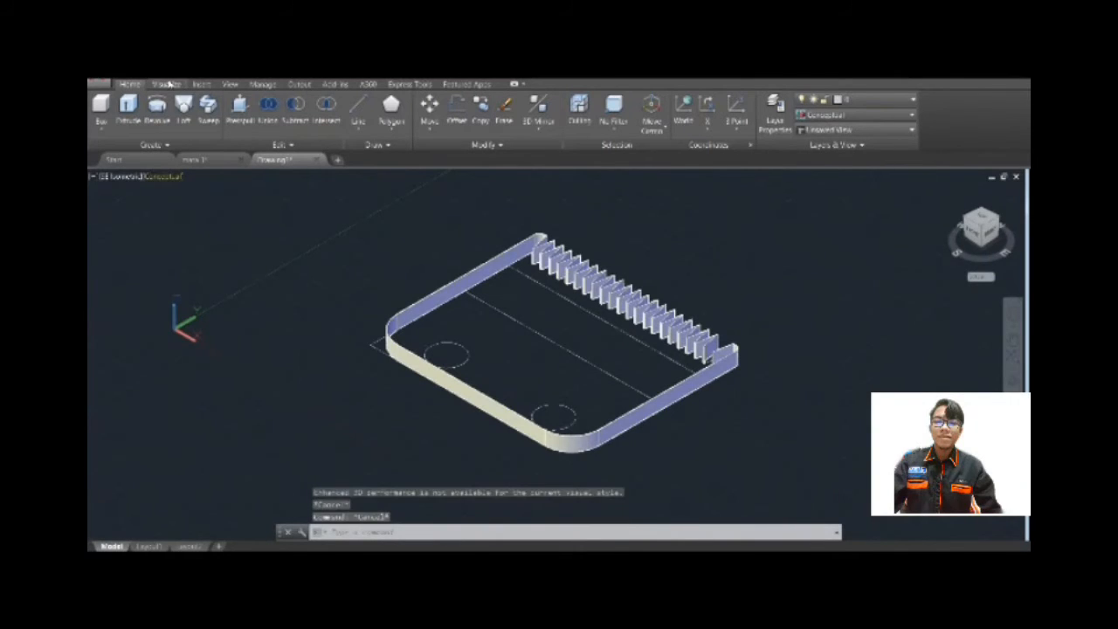
pyautogui.click(185, 74)
pyautogui.click(507, 311)
pyautogui.click(185, 73)
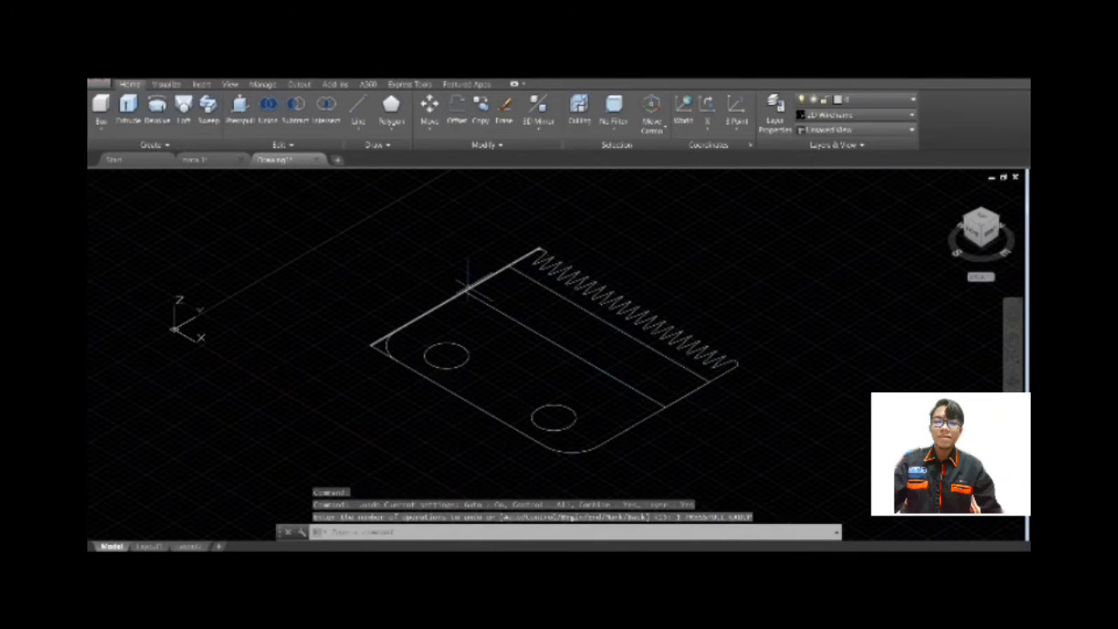
# Delete the two straight lines crossing the plate between the holes and the teeth.
pyautogui.click(524, 278)
pyautogui.press('Delete')
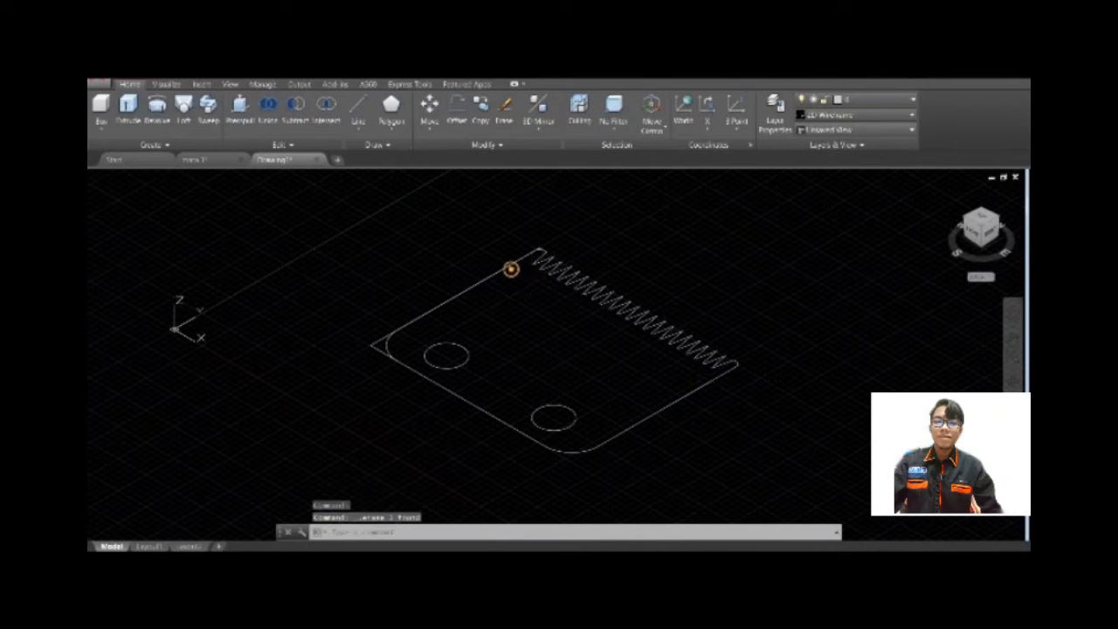
pyautogui.click(239, 107)
pyautogui.click(455, 395)
pyautogui.press('Escape')
pyautogui.doubleClick(542, 352)
pyautogui.click(544, 350)
pyautogui.click(574, 287)
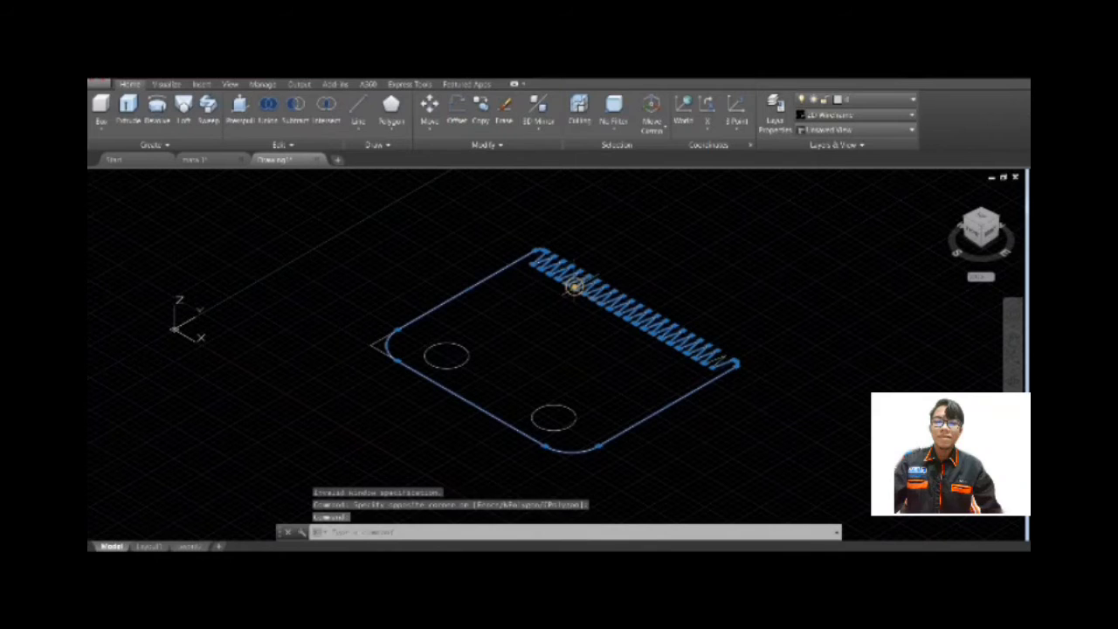
# Press-pull the bounded plate area around the two holes to a height of 30 units.
pyautogui.click(239, 108)
pyautogui.click(577, 320)
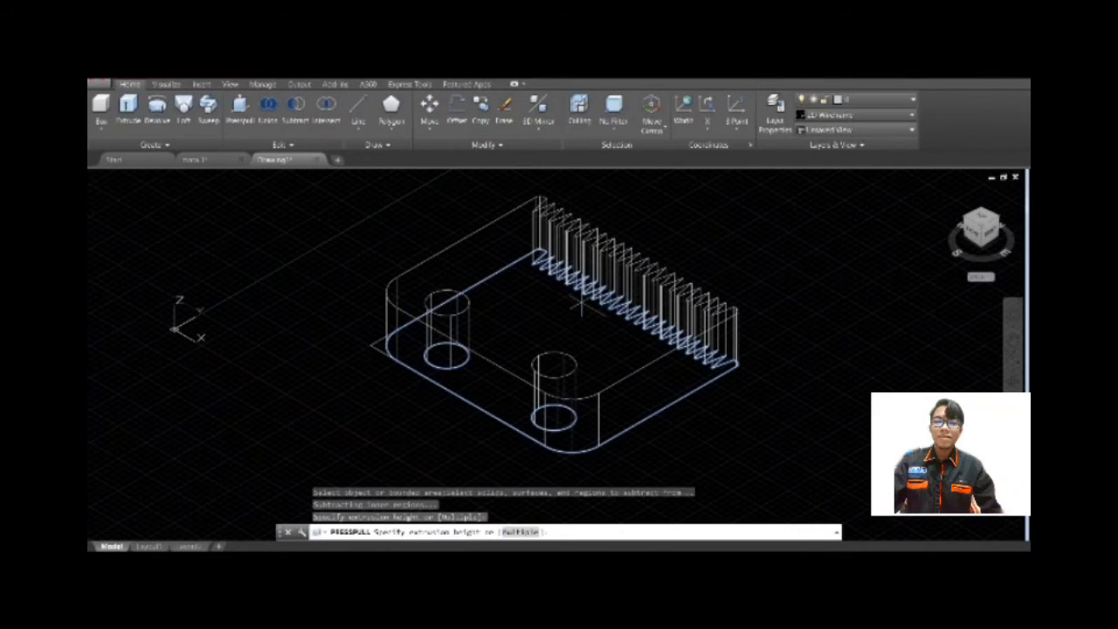
pyautogui.write('10')
pyautogui.press('Return')
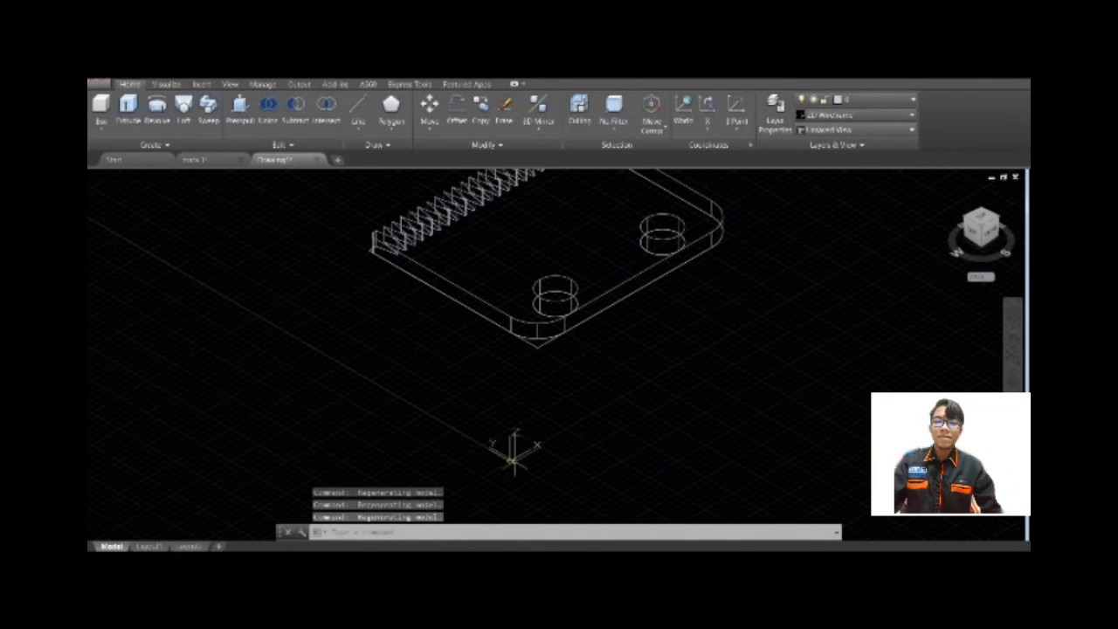
# Reorient the UCS so Y runs along the plate's thickness, move its origin clear of the plate, and face the side.
pyautogui.click(489, 448)
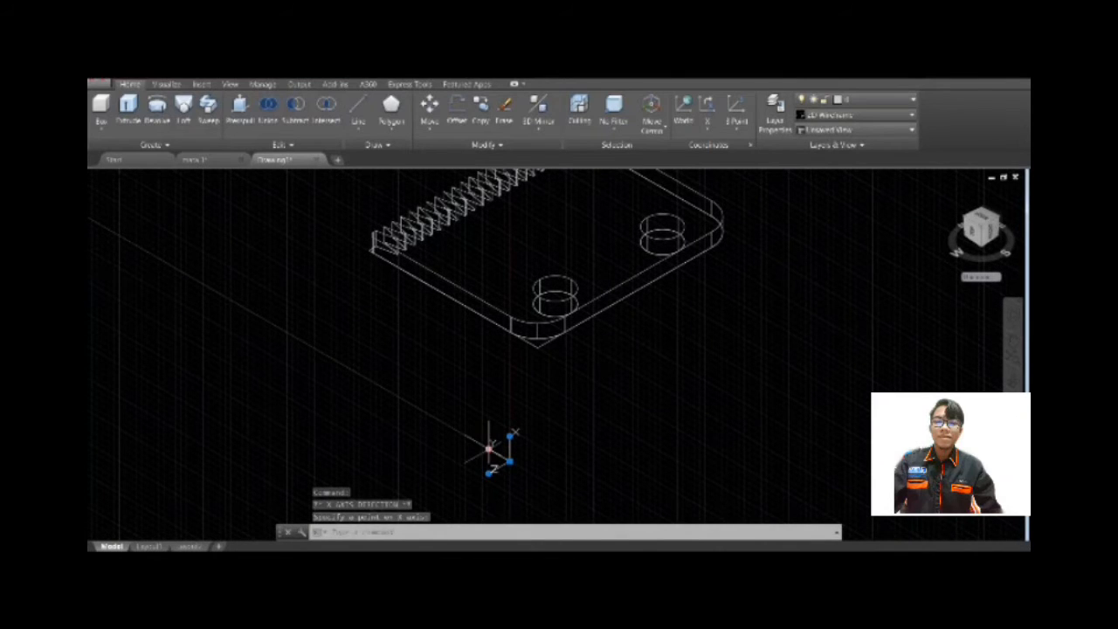
pyautogui.click(475, 444)
pyautogui.click(528, 468)
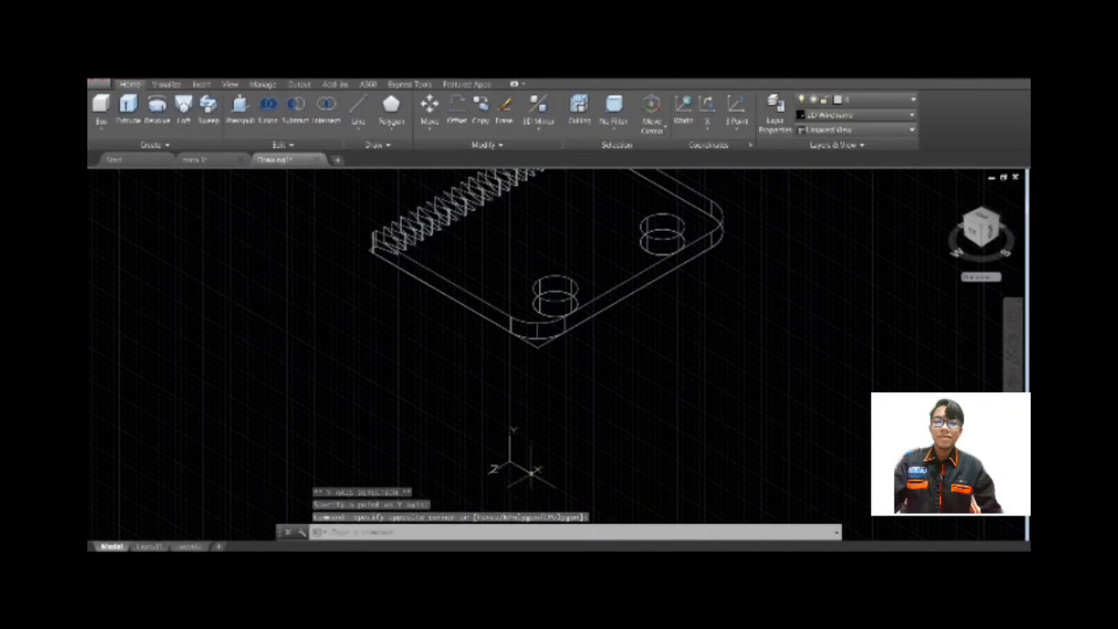
pyautogui.click(514, 461)
pyautogui.click(514, 463)
pyautogui.click(194, 223)
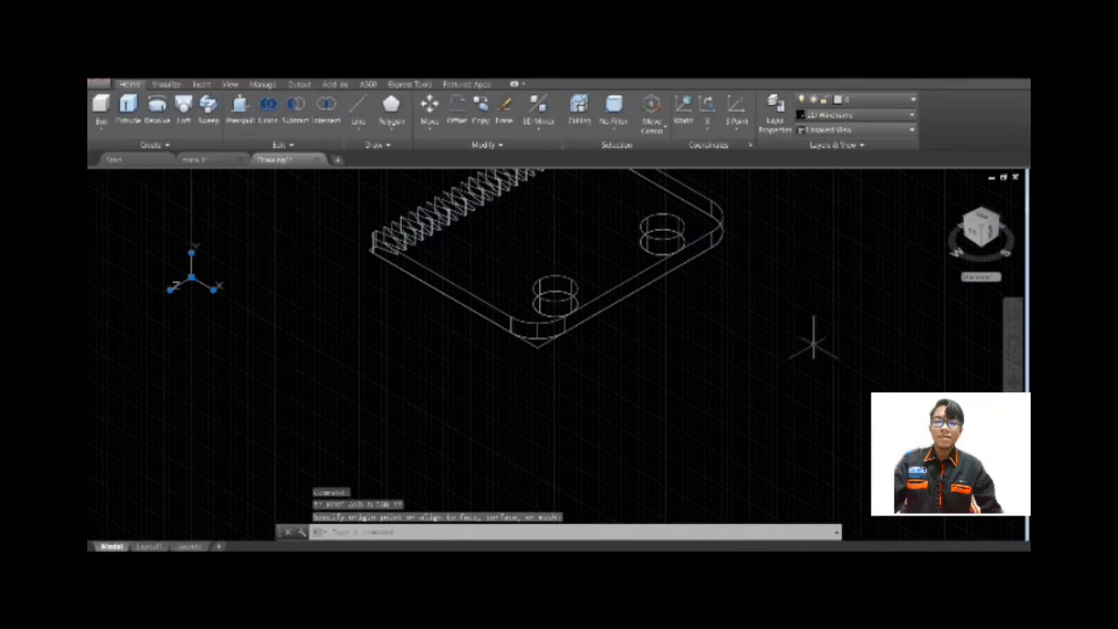
pyautogui.click(976, 229)
pyautogui.scroll(4, 579, 332)
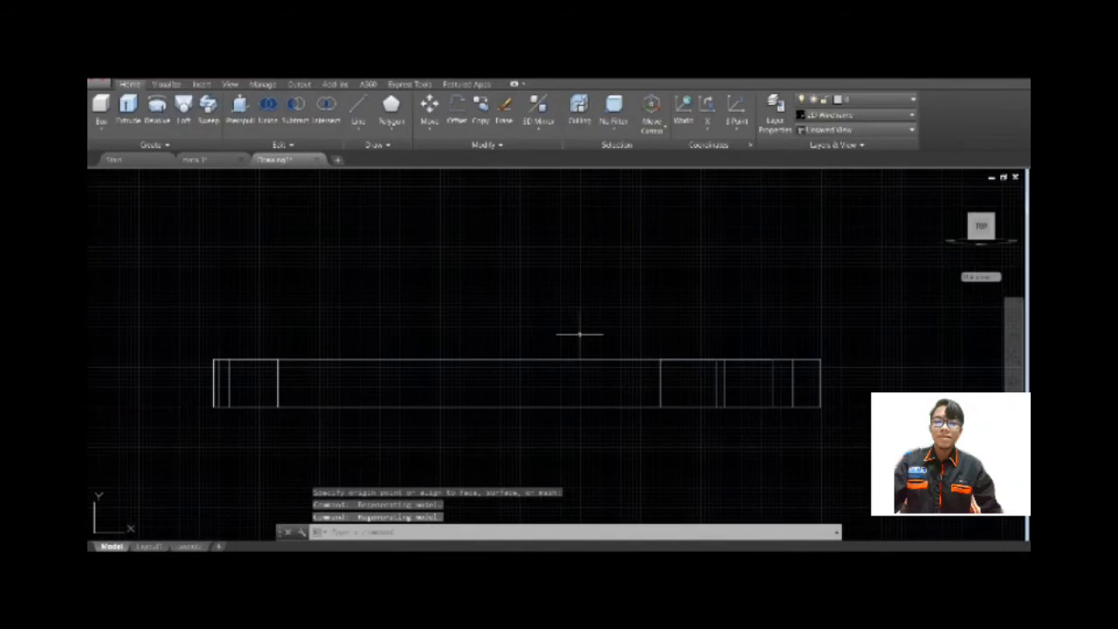
# Examine the extruded plate from its back and tilted views and return to the side view.
pyautogui.click(982, 215)
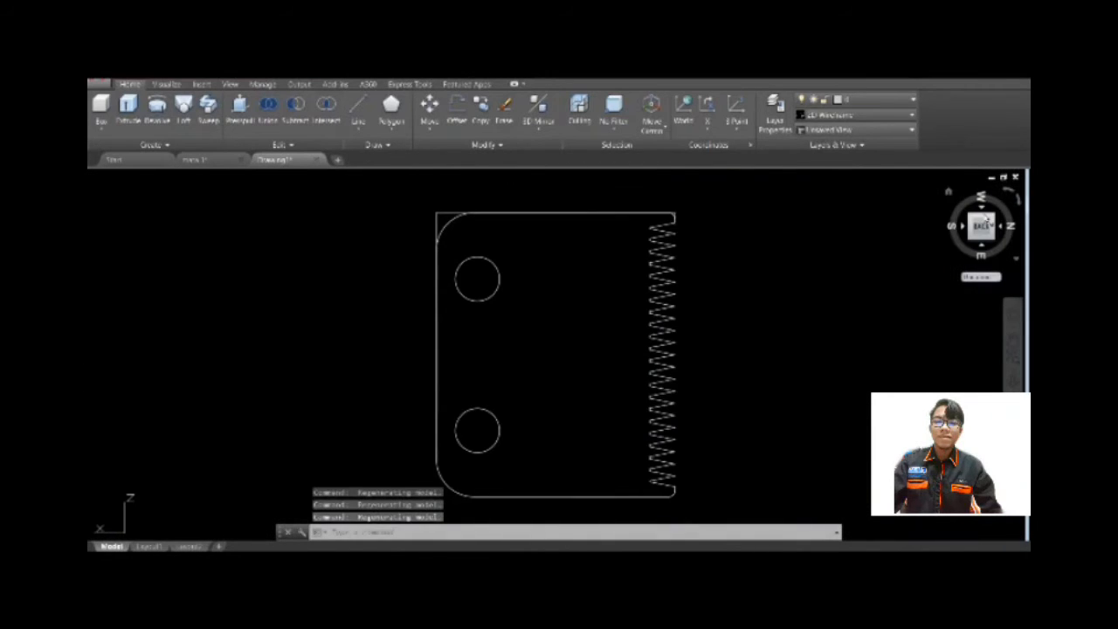
pyautogui.click(981, 217)
pyautogui.click(982, 219)
pyautogui.click(1009, 194)
pyautogui.click(1009, 194)
pyautogui.click(982, 216)
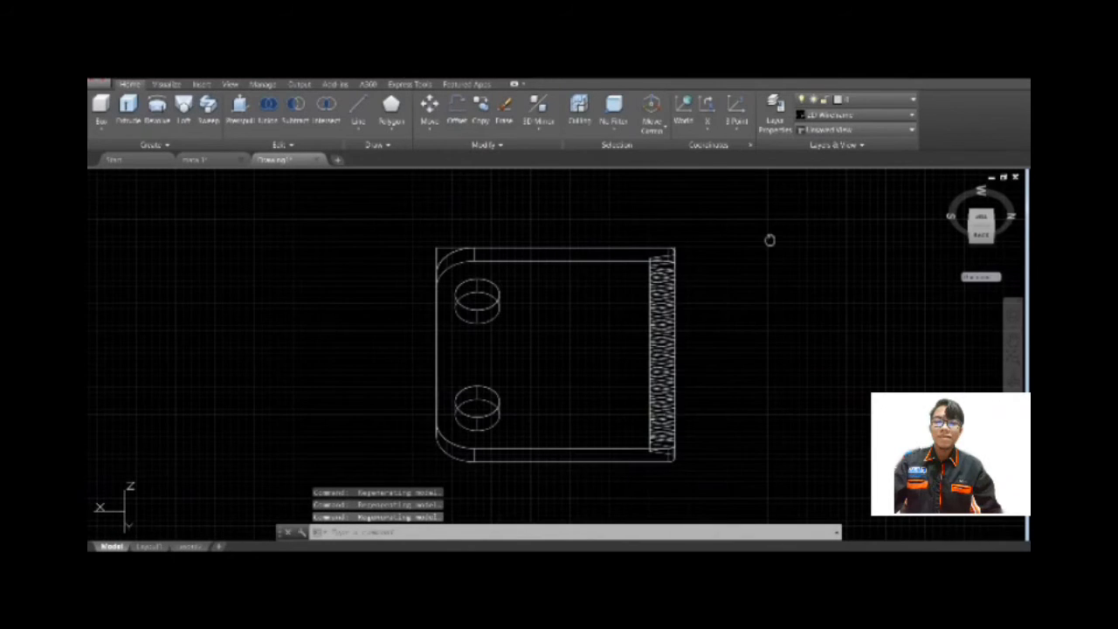
pyautogui.scroll(-2, 768, 231)
pyautogui.moveTo(768, 230); pyautogui.dragTo(760, 342, button='middle')
pyautogui.scroll(3, 750, 388)
pyautogui.moveTo(750, 388); pyautogui.dragTo(750, 353, button='middle')
pyautogui.scroll(-3, 750, 354)
pyautogui.scroll(3, 751, 354)
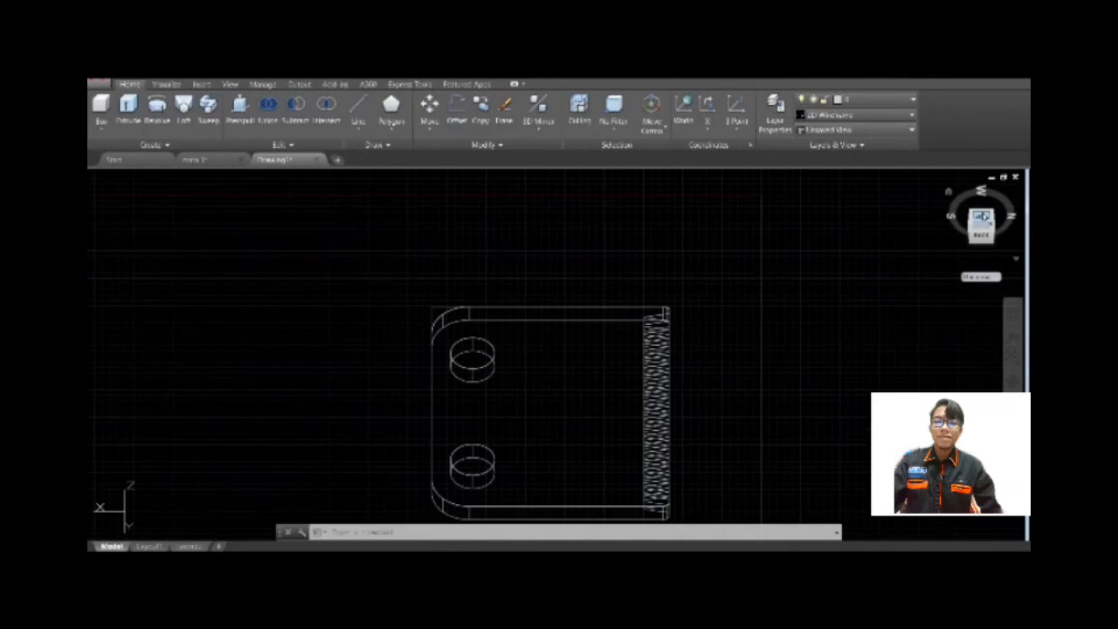
pyautogui.click(982, 217)
pyautogui.click(982, 247)
pyautogui.click(983, 210)
pyautogui.moveTo(978, 238)
pyautogui.mouseDown()
pyautogui.moveTo(980, 220)
pyautogui.moveTo(980, 237)
pyautogui.mouseUp()
pyautogui.click(981, 230)
pyautogui.scroll(4, 604, 326)
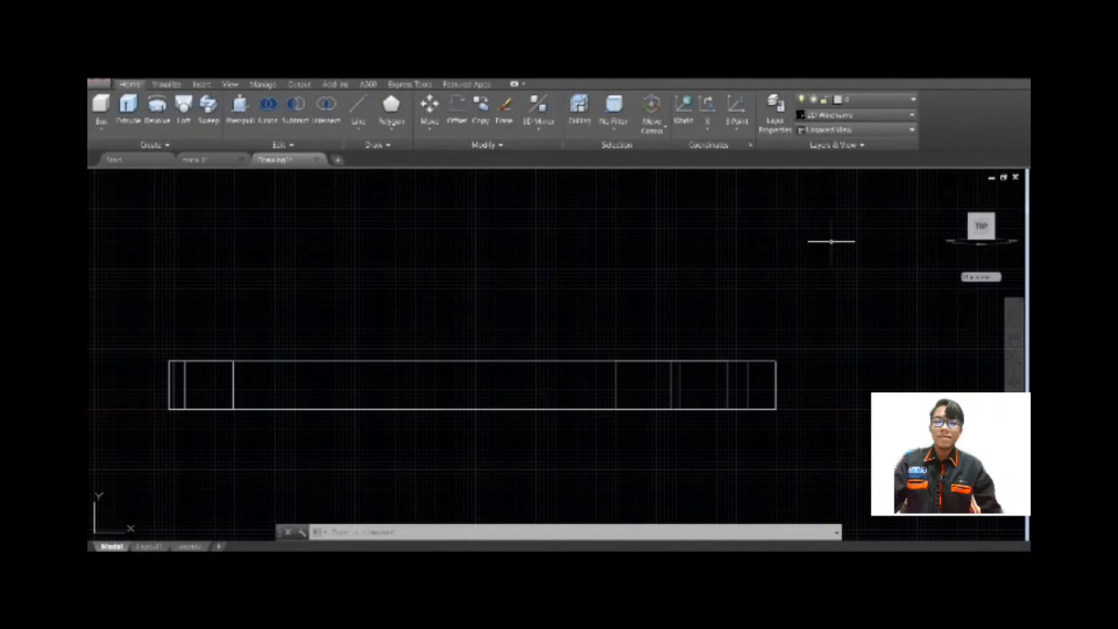
pyautogui.click(358, 110)
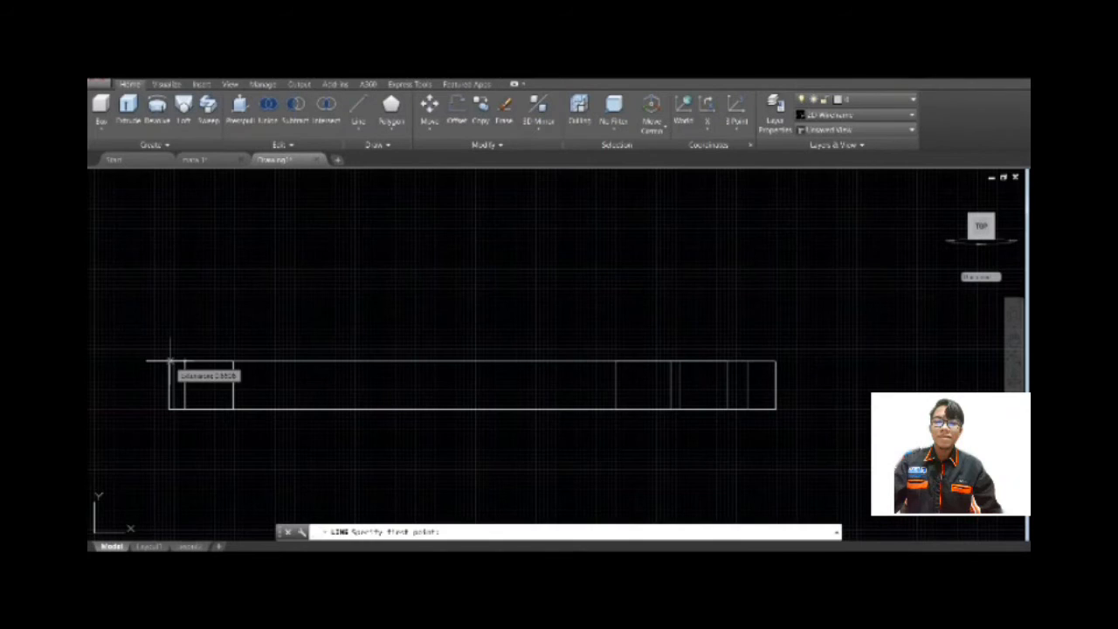
pyautogui.scroll(5, 169, 354)
pyautogui.scroll(2, 166, 385)
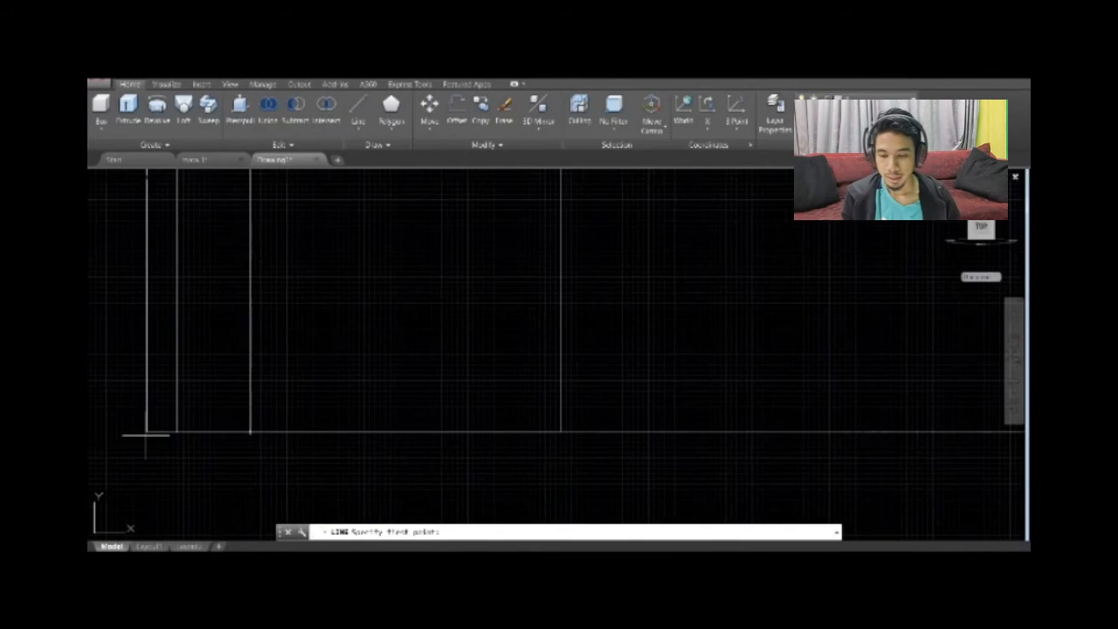
pyautogui.scroll(2, 99, 429)
pyautogui.click(168, 432)
pyautogui.scroll(5, 166, 435)
pyautogui.press('Escape')
# Draw a 70-unit horizontal line along the base from the lower corner at the plate's toothed end.
pyautogui.scroll(4, 218, 188)
pyautogui.press('Return')
pyautogui.moveTo(140, 413)
pyautogui.mouseDown(button='middle')
pyautogui.moveTo(258, 324)
pyautogui.moveTo(266, 283)
pyautogui.mouseUp(button='middle')
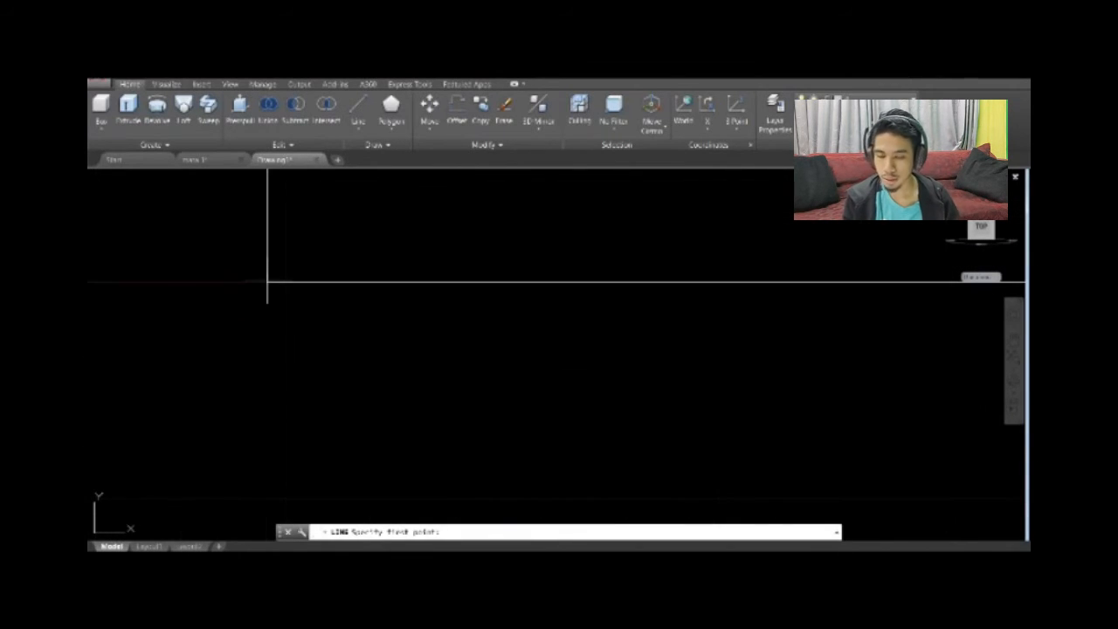
pyautogui.click(267, 283)
pyautogui.scroll(-5, 408, 293)
pyautogui.scroll(-3, 395, 297)
pyautogui.write('70')
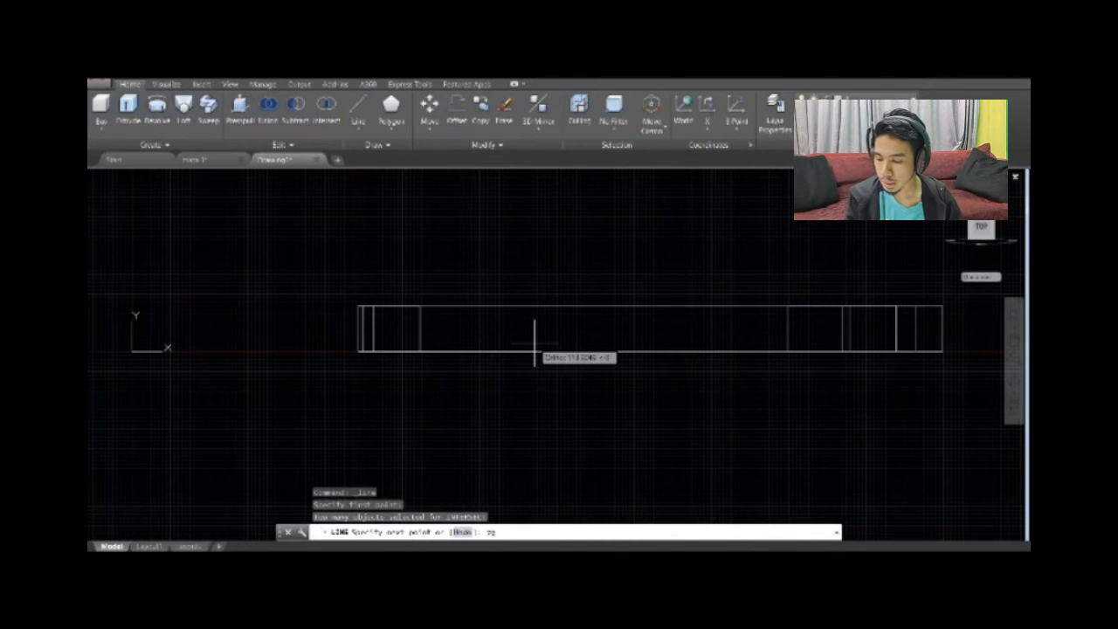
pyautogui.press('Return')
# Continue the line 10 units up, 98 across and 10 down, and close it along the base into a rectangular recess profile.
pyautogui.write('10')
pyautogui.press('Return')
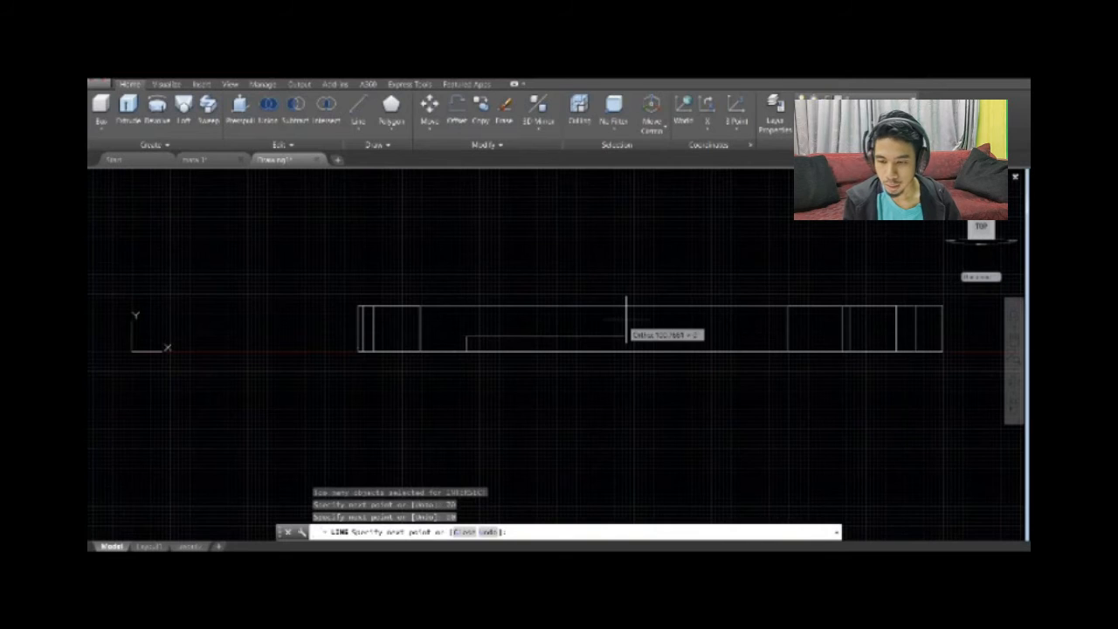
pyautogui.write('98')
pyautogui.press('Return')
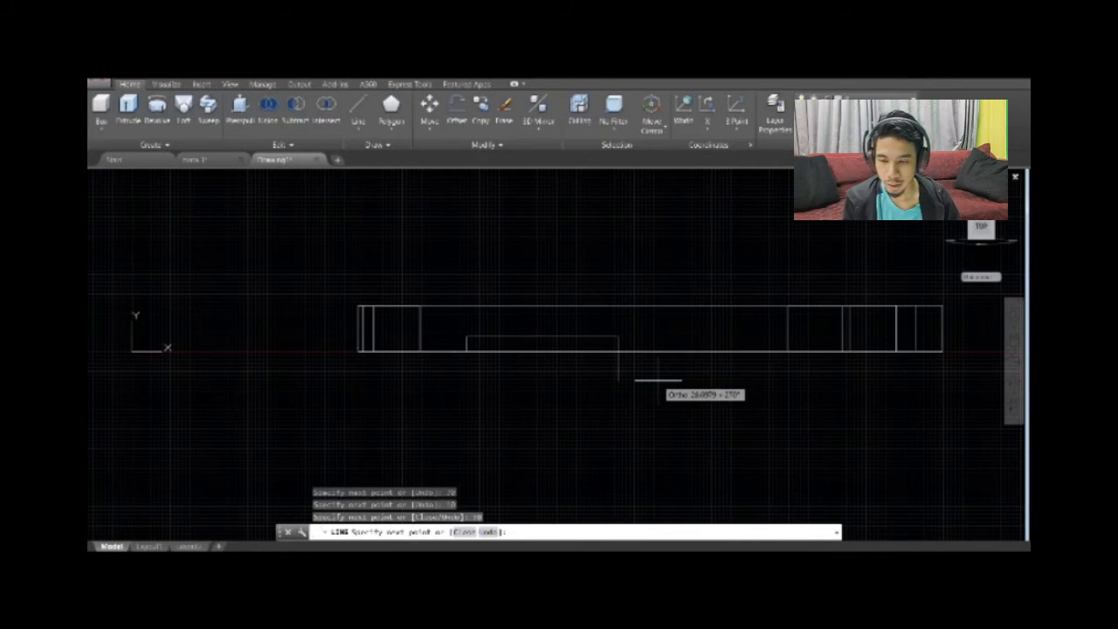
pyautogui.write('10')
pyautogui.press('Return')
pyautogui.scroll(4, 480, 377)
pyautogui.click(429, 314)
pyautogui.press('Escape')
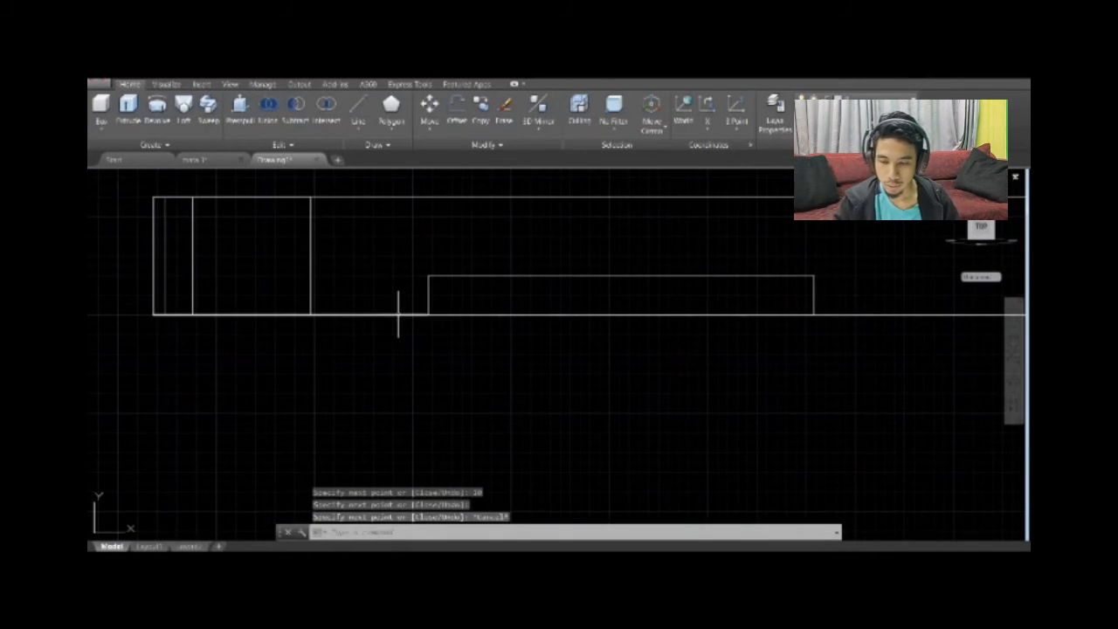
# Delete the helper line along the base between the toothed end and the rectangular profile.
pyautogui.click(399, 315)
pyautogui.press('Delete')
pyautogui.scroll(-4, 398, 314)
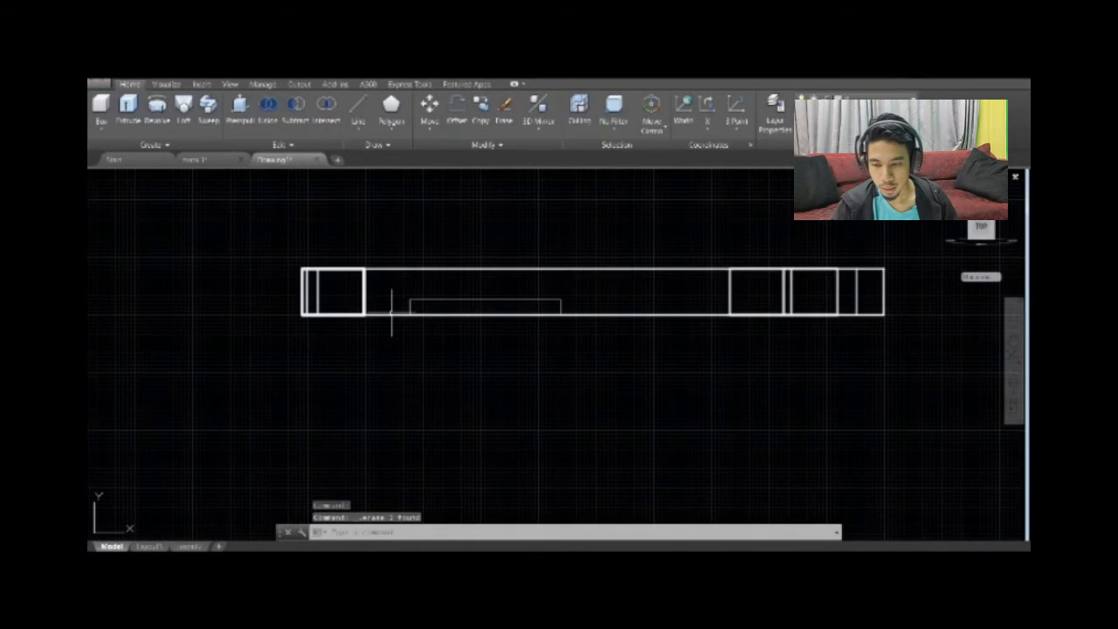
# Draw a triangular wedge profile at the toothed end, with a diagonal rising from the base to the plate's top edge.
pyautogui.scroll(2, 437, 330)
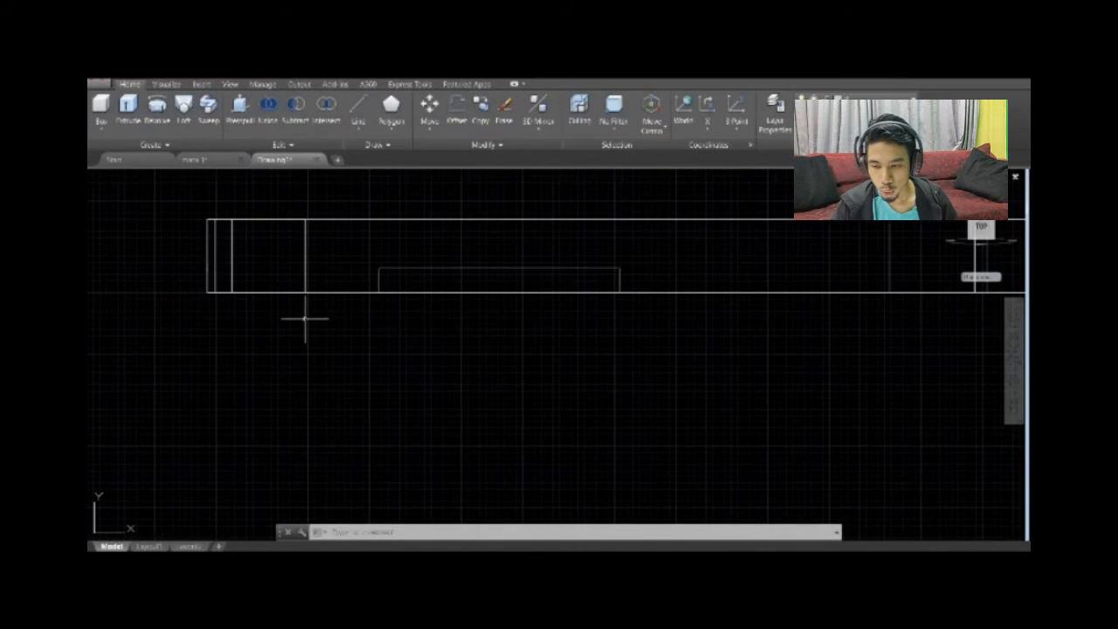
pyautogui.moveTo(298, 325); pyautogui.dragTo(367, 392, button='middle')
pyautogui.click(365, 111)
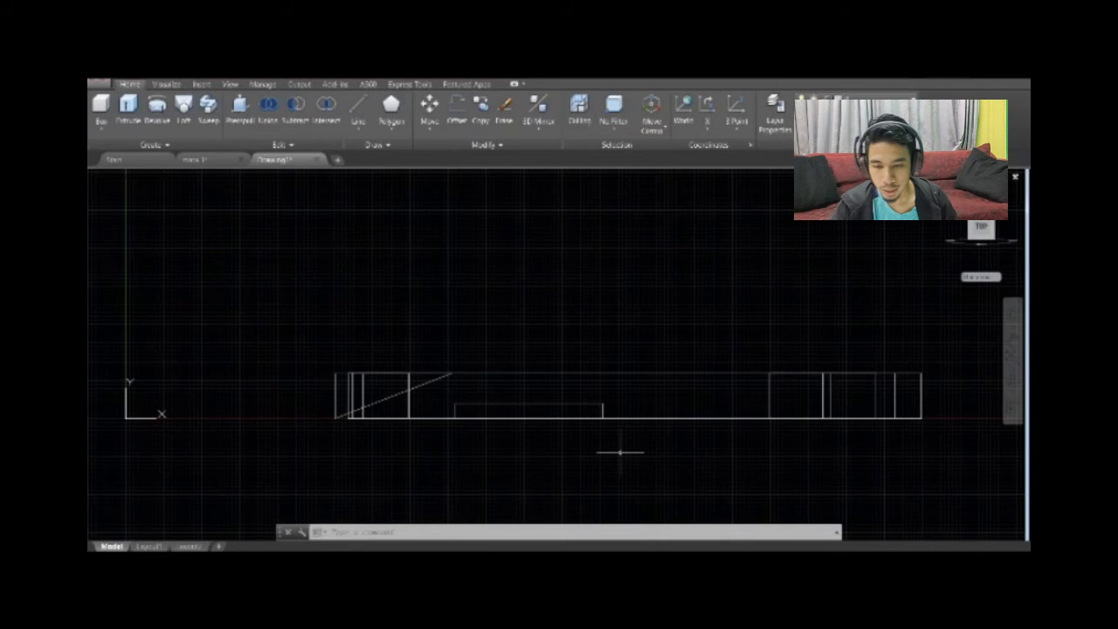
# Draw an open step profile from the plate's upper corner at the stepped end, going 10 units down, 130 across and 10 up.
pyautogui.click(362, 106)
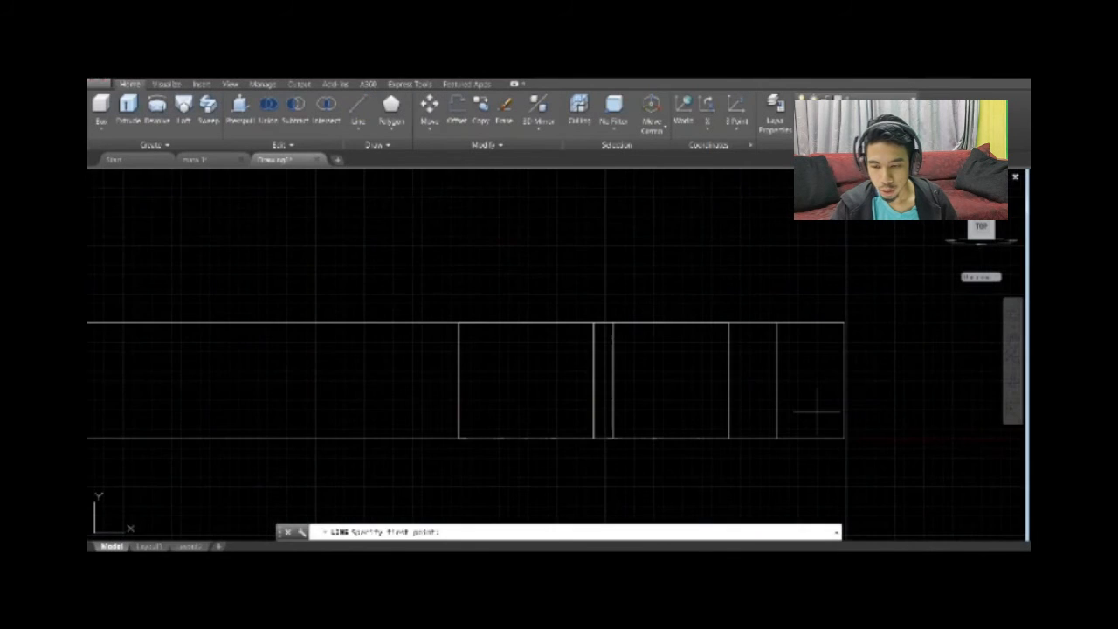
pyautogui.click(844, 323)
pyautogui.write('10')
pyautogui.press('Return')
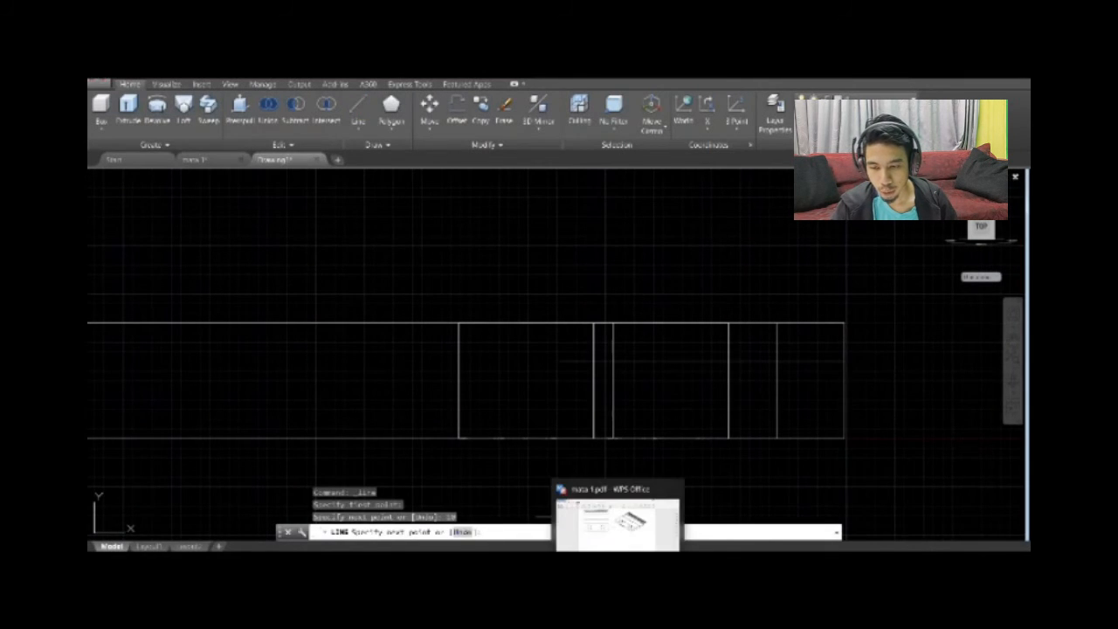
pyautogui.click(633, 521)
pyautogui.hotkey('alt', 'Tab')
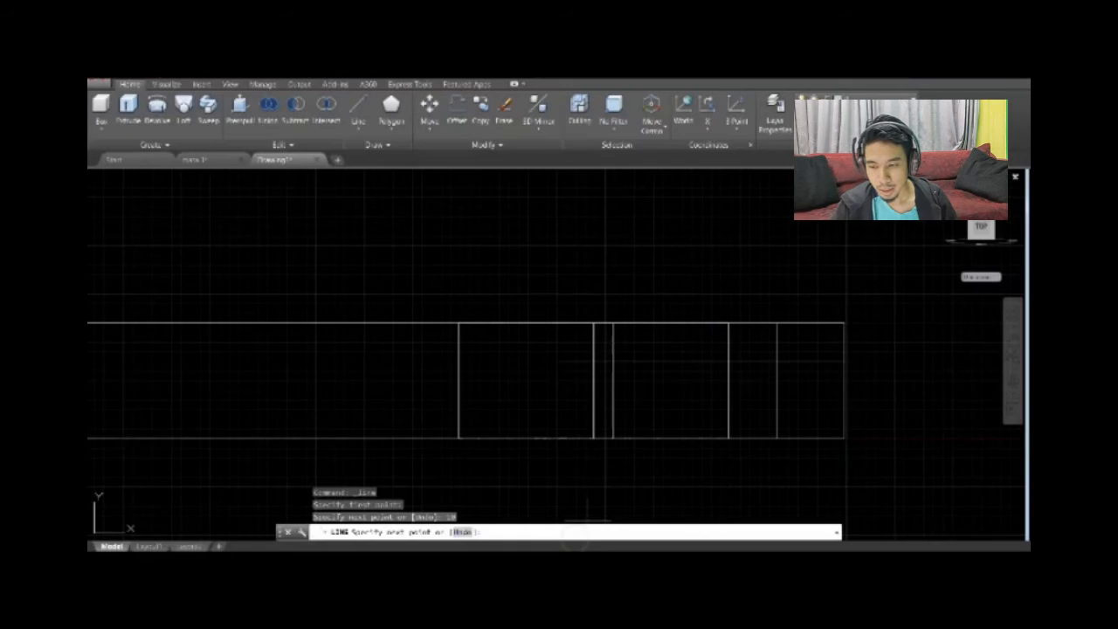
pyautogui.write('130')
pyautogui.press('Return')
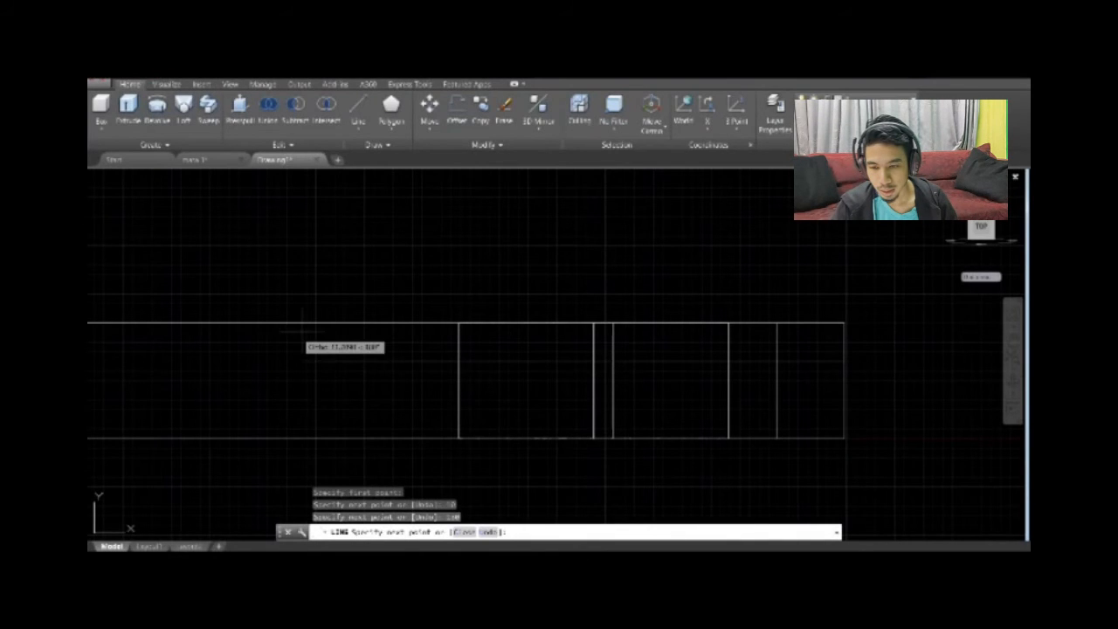
pyautogui.write('10')
pyautogui.press('Return')
pyautogui.press('Escape')
# Switch to the Drafting & Annotation workspace and fillet the step profile's inner corner with radius 8.
pyautogui.click(902, 546)
pyautogui.click(929, 456)
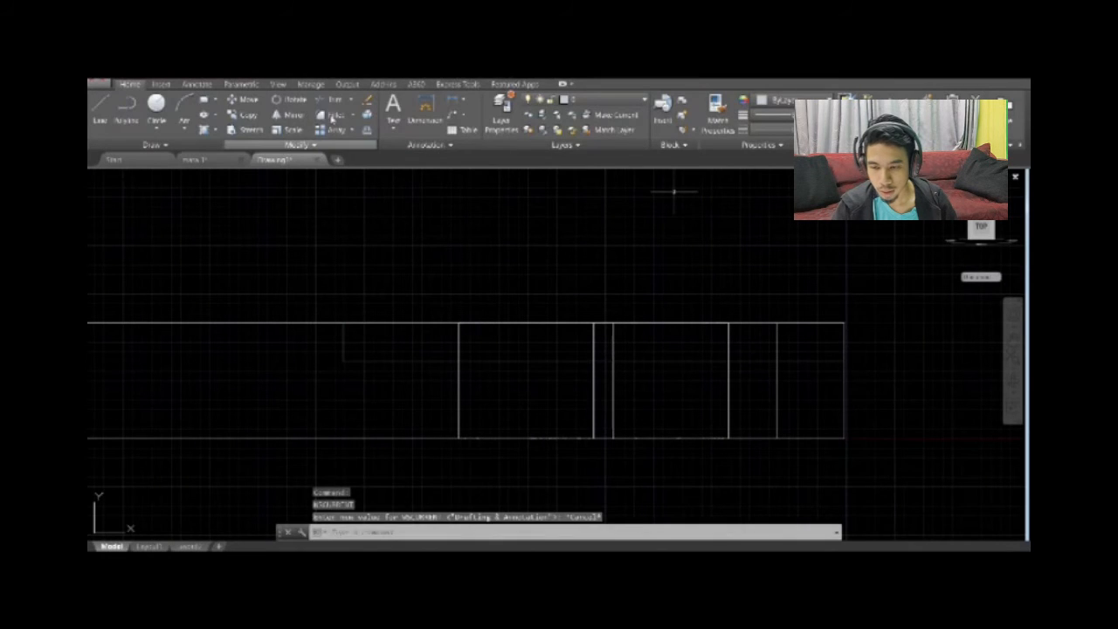
pyautogui.click(334, 115)
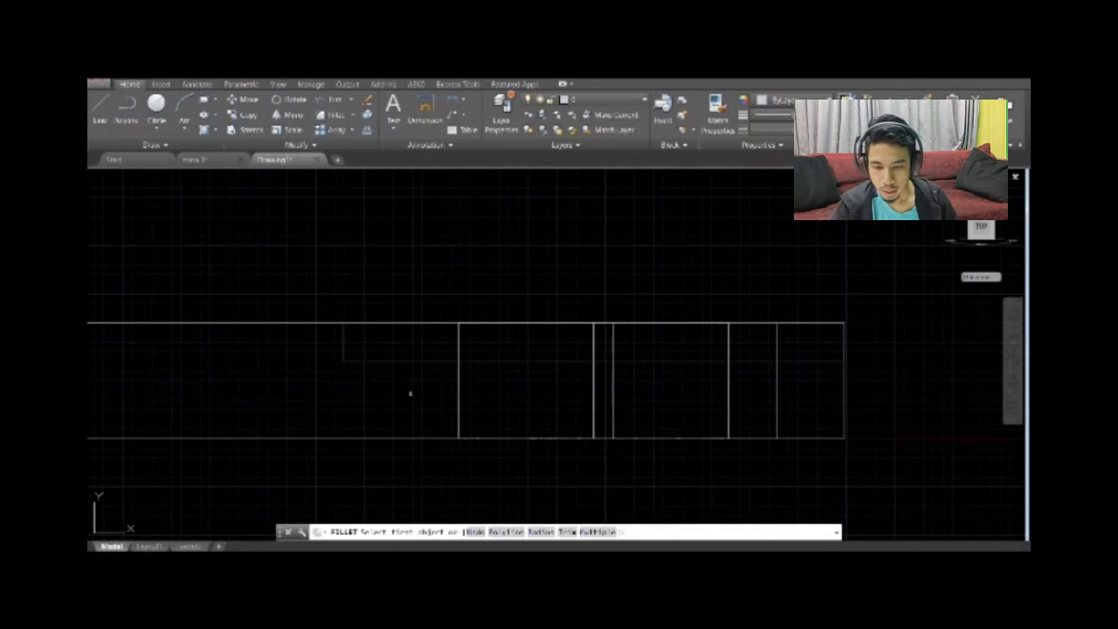
pyautogui.click(541, 531)
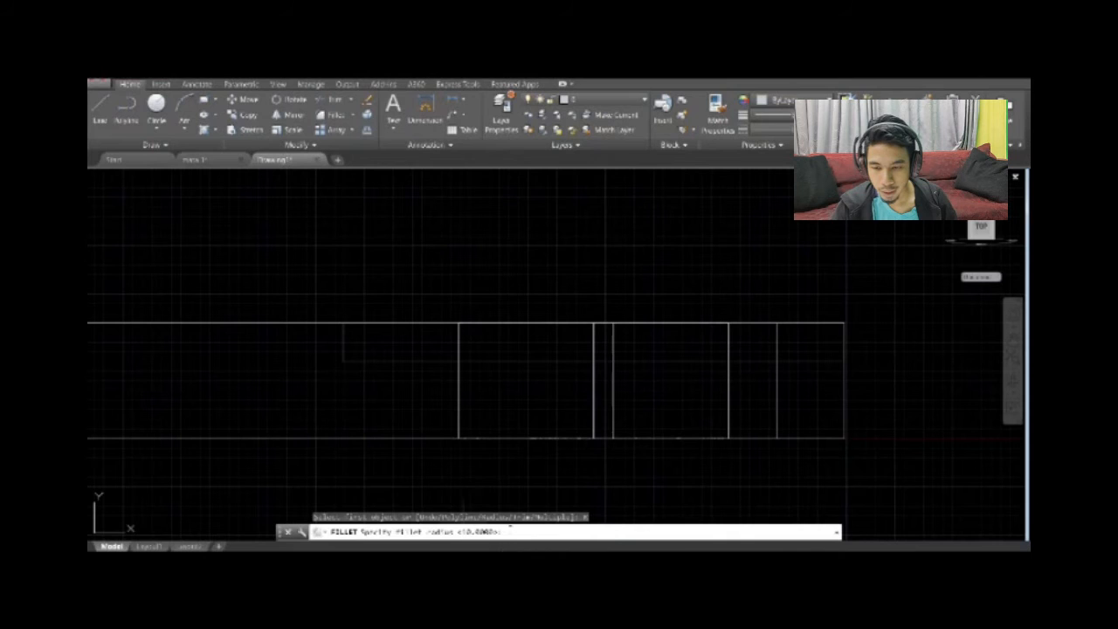
pyautogui.write('1')
pyautogui.press('Return')
pyautogui.click(359, 362)
pyautogui.click(345, 342)
pyautogui.press('Return')
pyautogui.scroll(-4, 439, 432)
pyautogui.scroll(2, 399, 426)
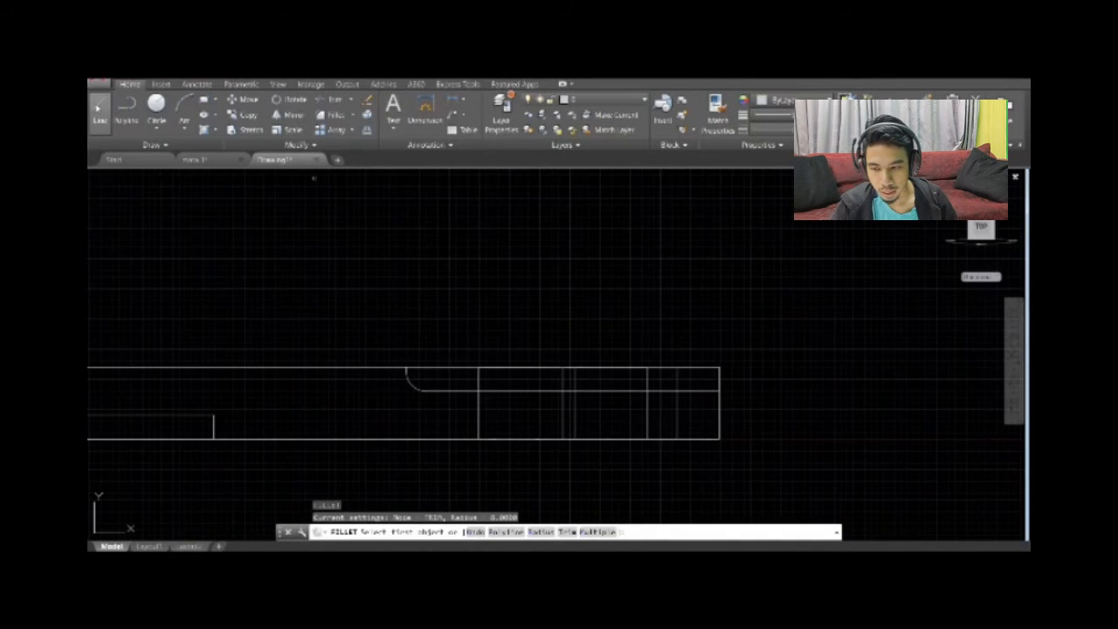
# Close the step profile with lines from the fillet side along the plate's upper edge to the end corner and down to the step line.
pyautogui.click(98, 107)
pyautogui.click(406, 367)
pyautogui.click(719, 367)
pyautogui.click(720, 390)
pyautogui.press('Escape')
pyautogui.scroll(2, 614, 352)
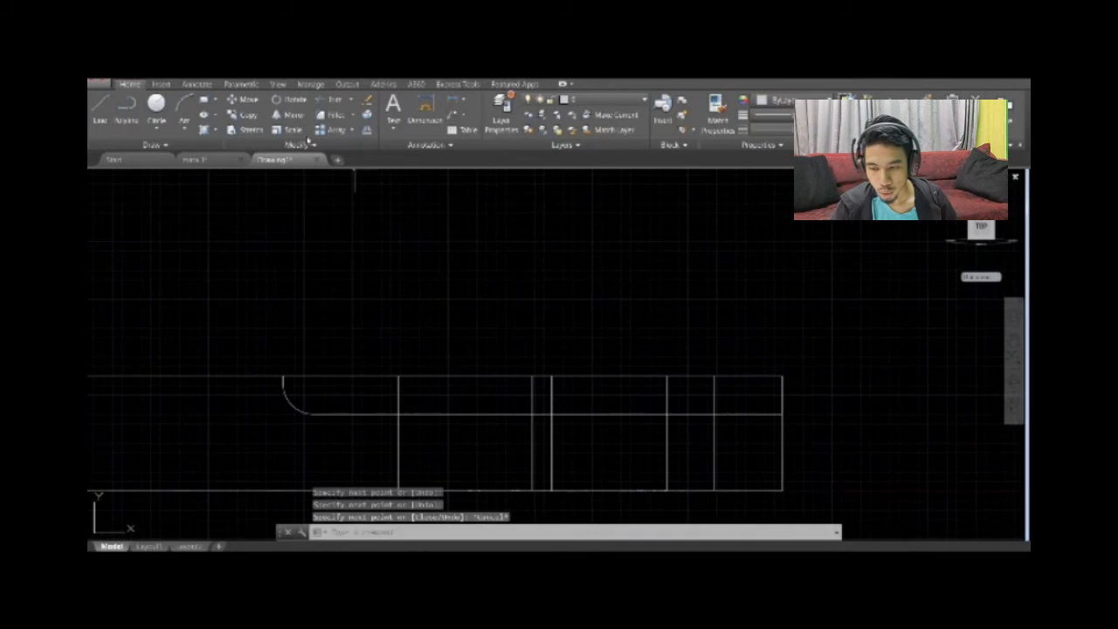
# Join the step profile's lines and fillet arc into one polyline.
pyautogui.write('j')
pyautogui.press('Return')
pyautogui.click(599, 414)
pyautogui.click(295, 404)
pyautogui.click(283, 382)
pyautogui.click(304, 376)
pyautogui.press('Return')
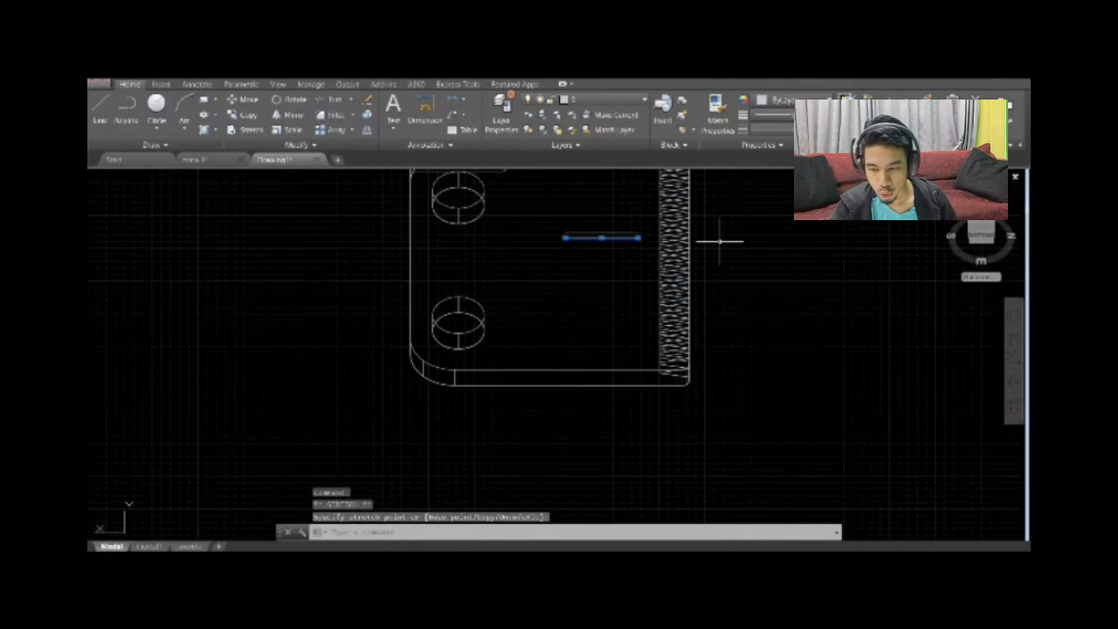
# Switch to the 3D Basics workspace and press-pull the step profile across the plate's width until it passes the far side.
pyautogui.scroll(-2, 789, 344)
pyautogui.scroll(4, 711, 357)
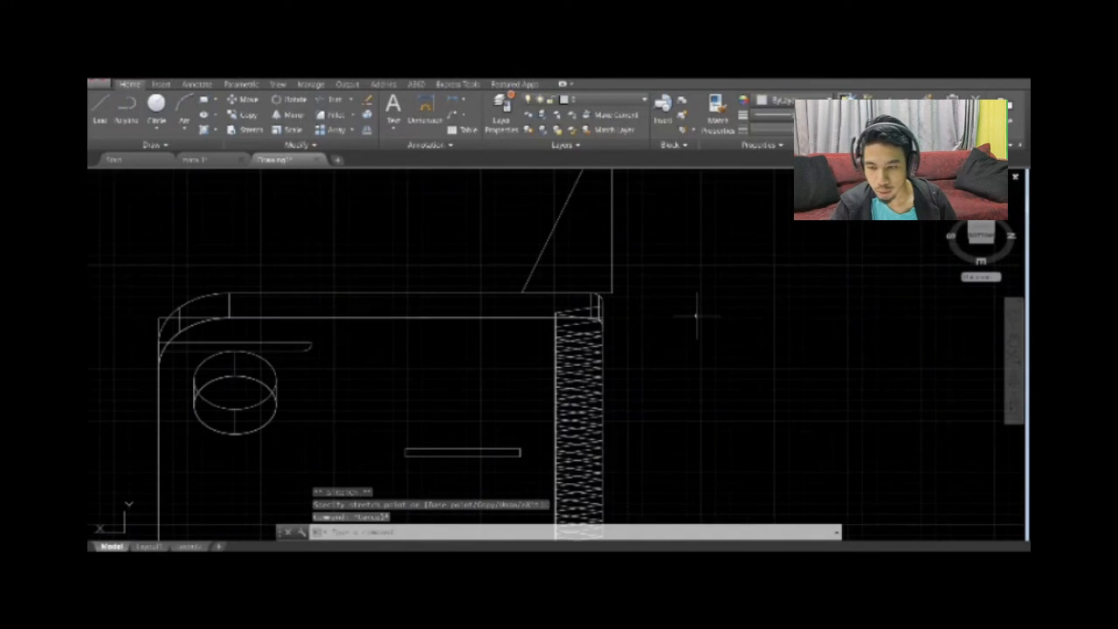
pyautogui.scroll(-4, 690, 313)
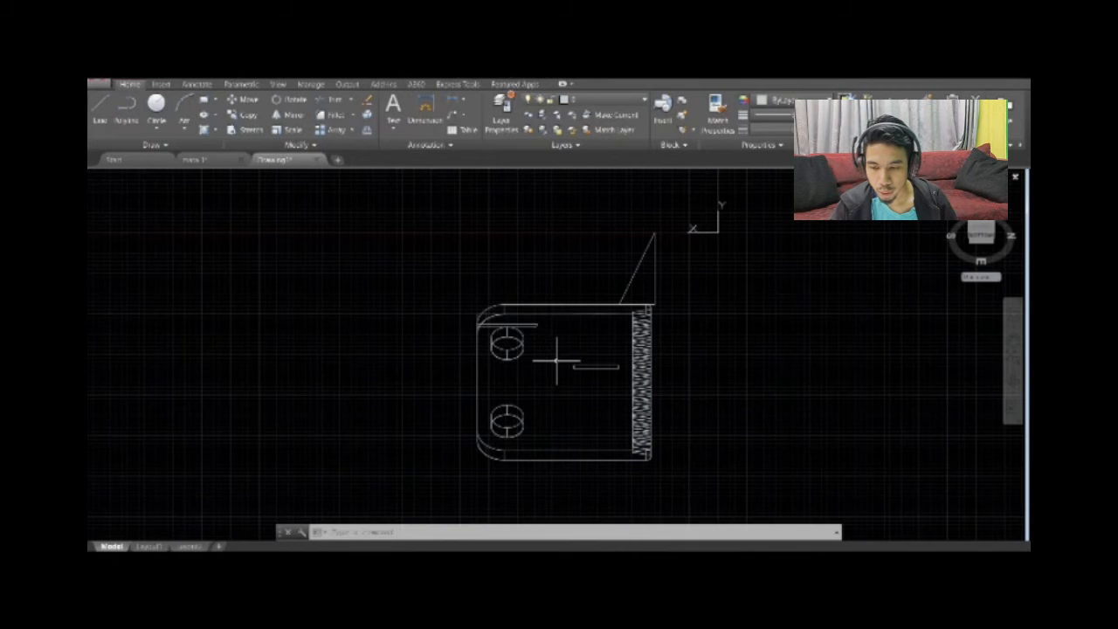
pyautogui.click(887, 547)
pyautogui.click(886, 483)
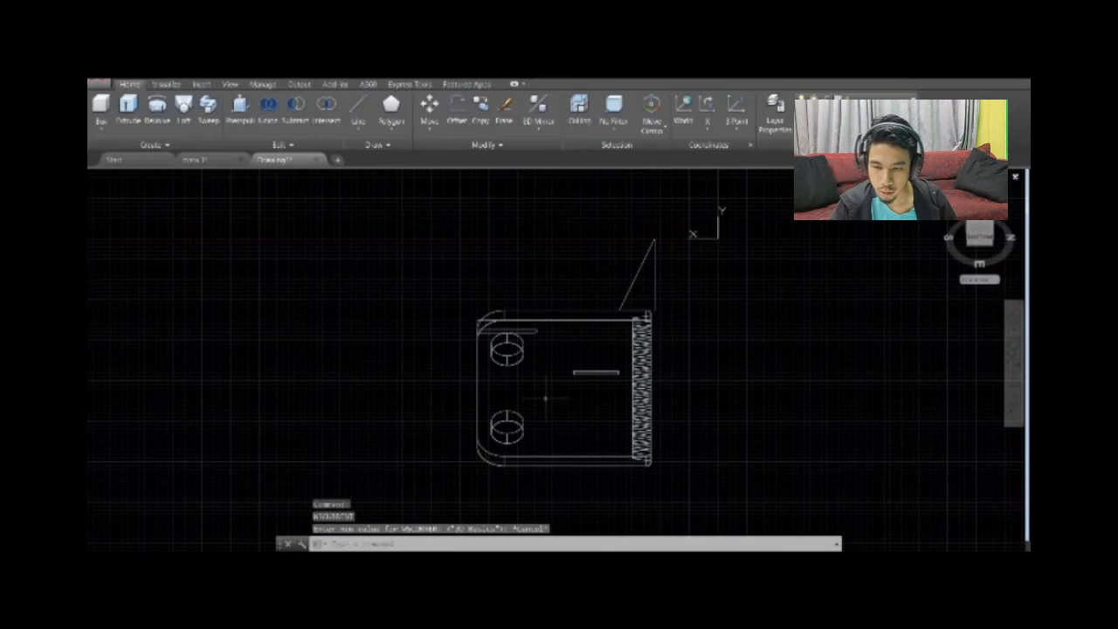
pyautogui.scroll(3, 566, 328)
pyautogui.click(513, 322)
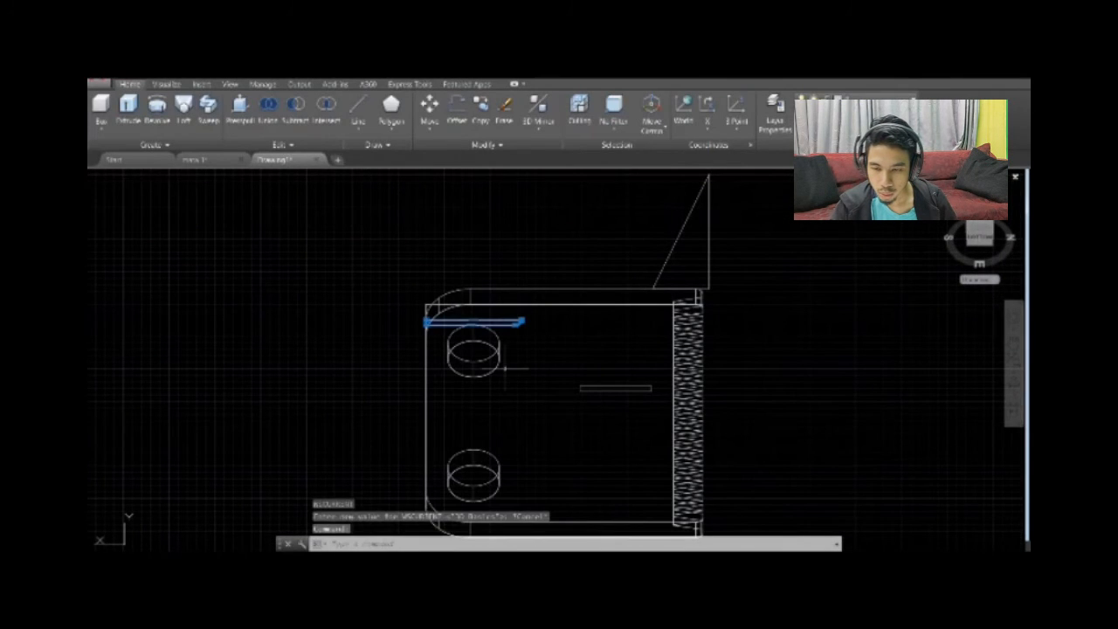
pyautogui.click(240, 109)
pyautogui.click(506, 324)
pyautogui.moveTo(516, 502); pyautogui.dragTo(512, 401, button='middle')
pyautogui.click(511, 495)
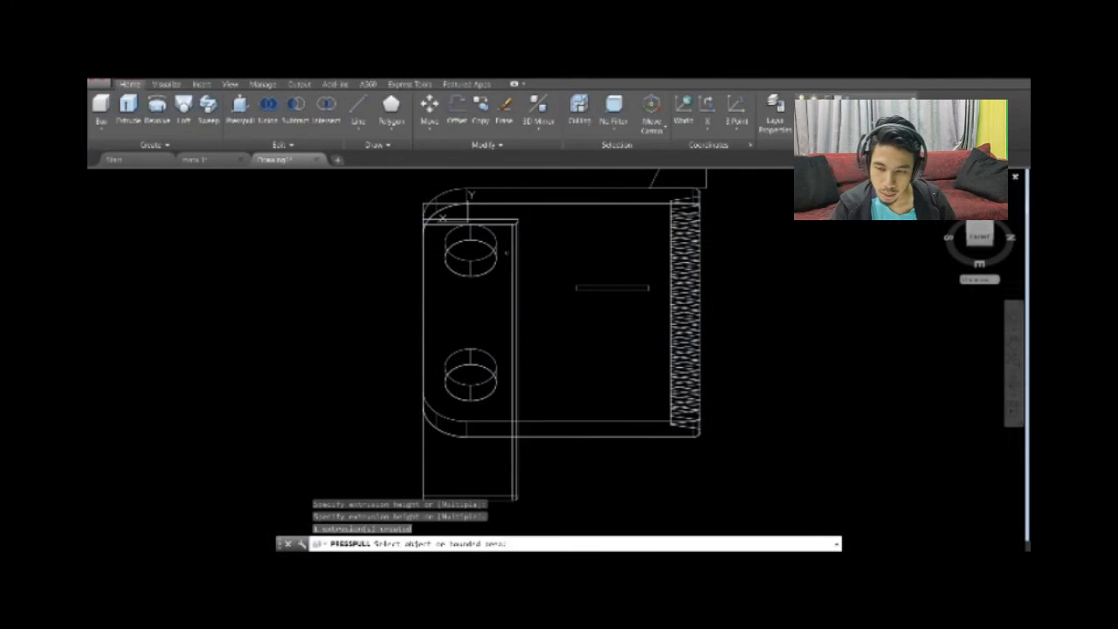
pyautogui.moveTo(489, 260); pyautogui.dragTo(530, 374, button='middle')
pyautogui.click(247, 112)
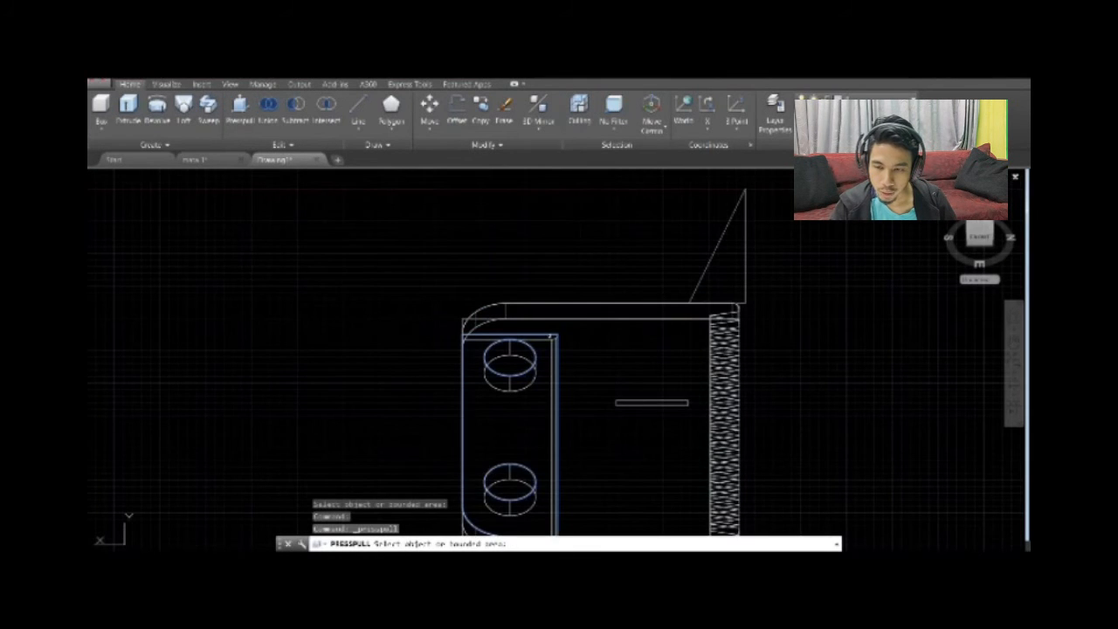
pyautogui.scroll(-3, 686, 232)
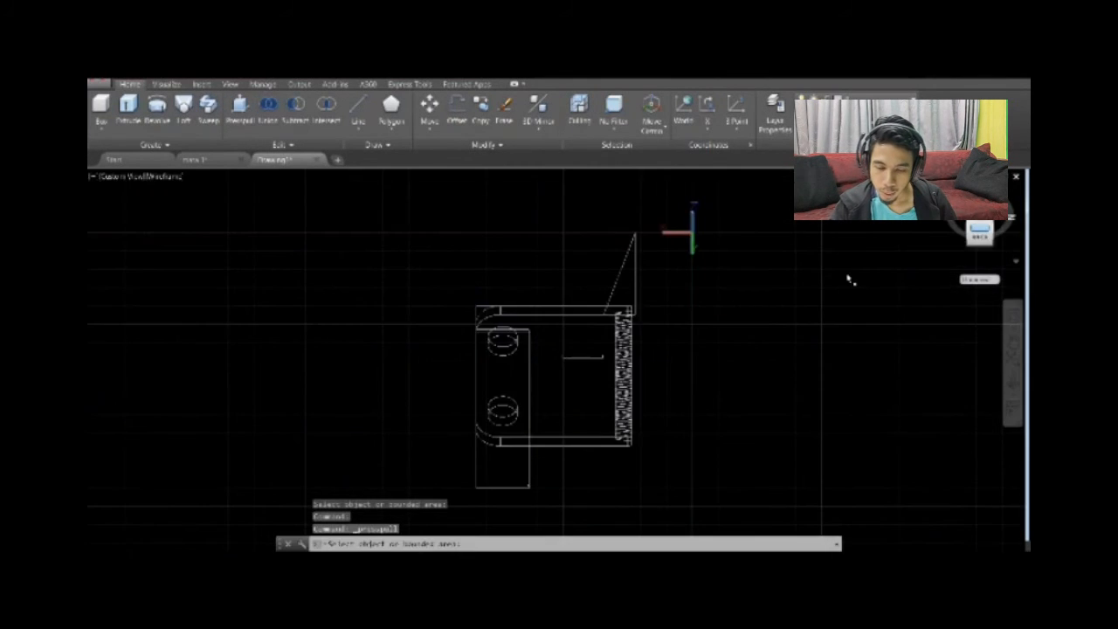
pyautogui.scroll(5, 928, 267)
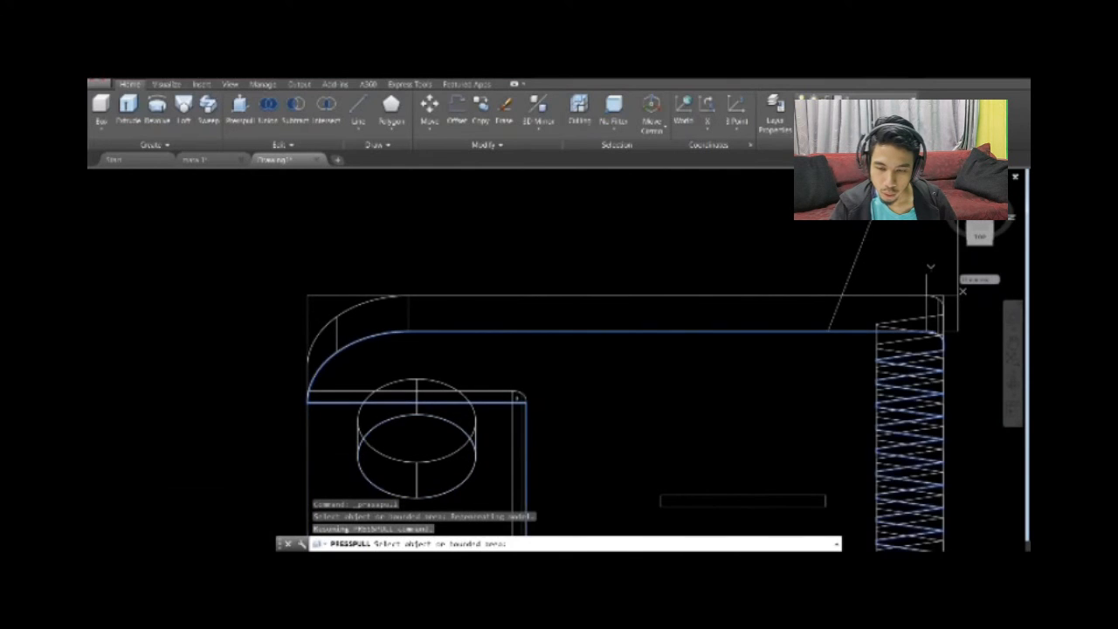
pyautogui.click(527, 385)
pyautogui.scroll(-4, 528, 319)
pyautogui.press('Escape')
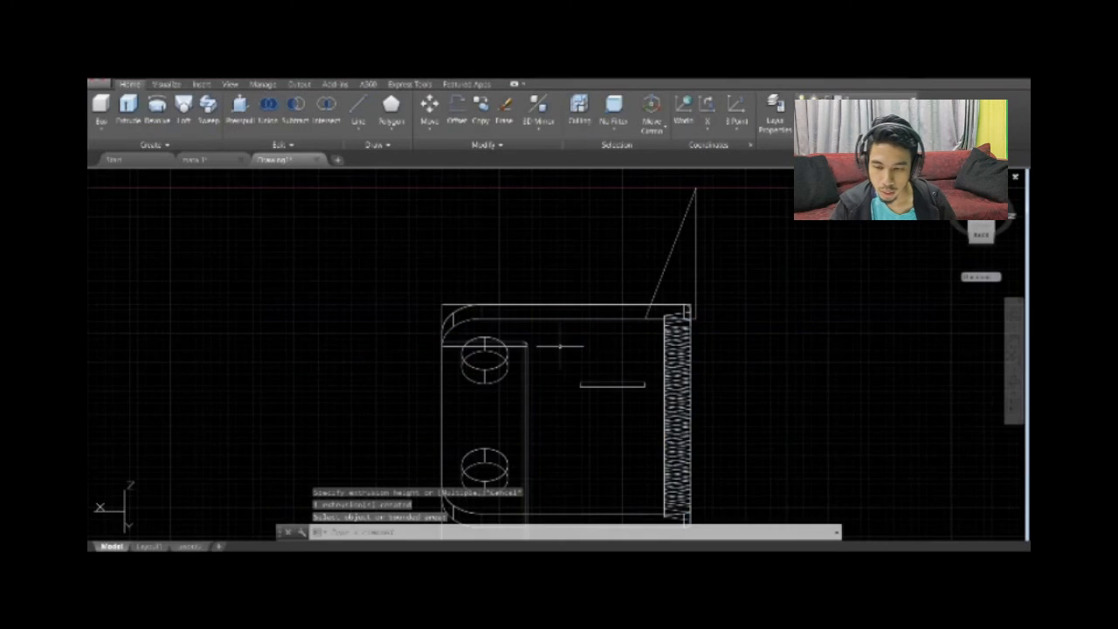
pyautogui.scroll(6, 513, 354)
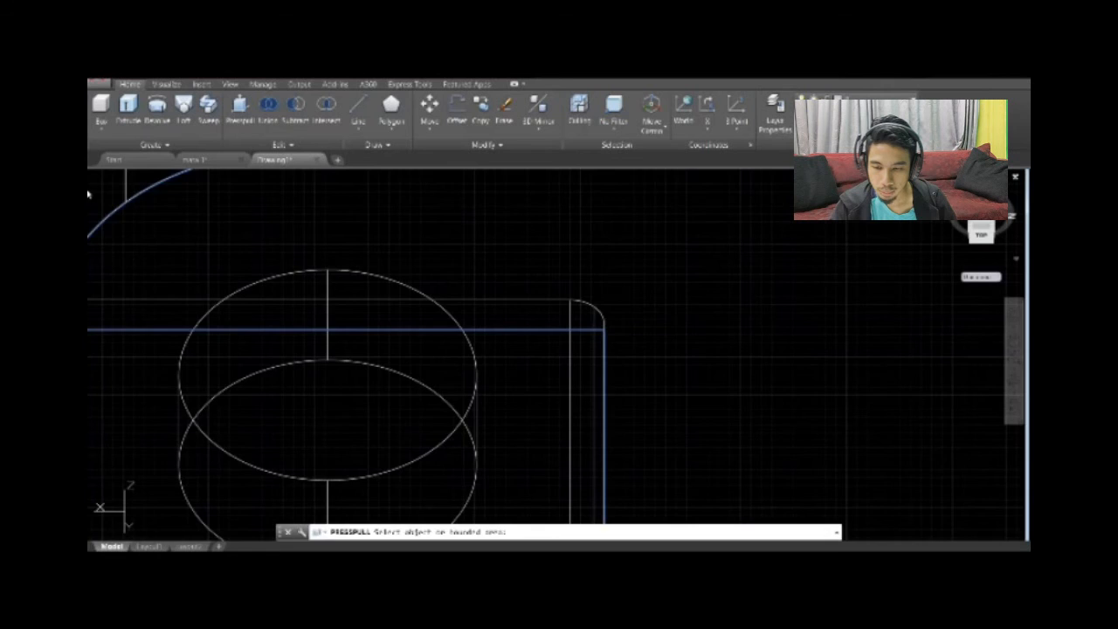
pyautogui.click(981, 229)
pyautogui.moveTo(986, 227); pyautogui.dragTo(926, 252)
pyautogui.scroll(5, 524, 419)
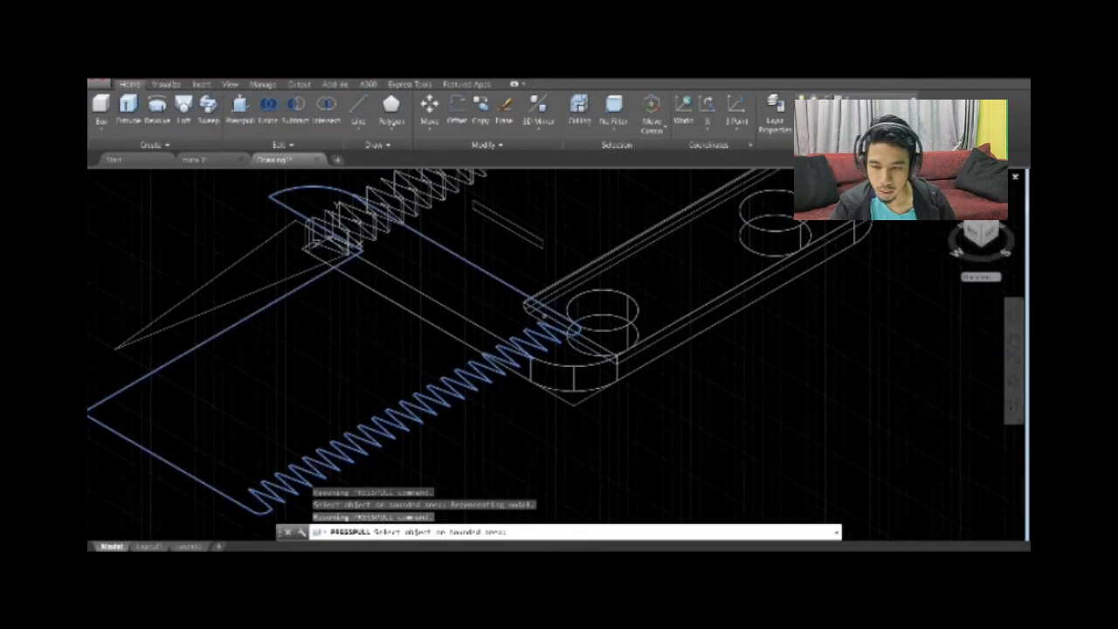
pyautogui.click(240, 111)
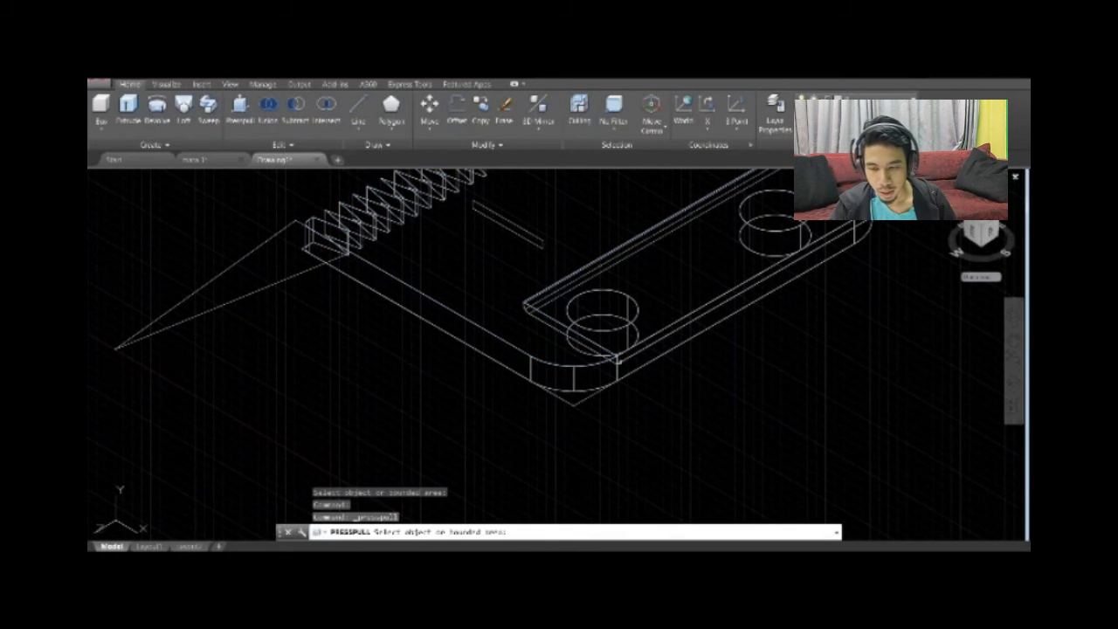
pyautogui.scroll(6, 550, 299)
pyautogui.scroll(-12, 551, 300)
pyautogui.moveTo(661, 318); pyautogui.dragTo(673, 327, button='middle')
pyautogui.press('Escape')
# Move the extruded step block along its length so it overhangs the plate on both sides.
pyautogui.scroll(5, 588, 270)
pyautogui.click(429, 111)
pyautogui.click(532, 318)
pyautogui.click(533, 319)
pyautogui.click(451, 365)
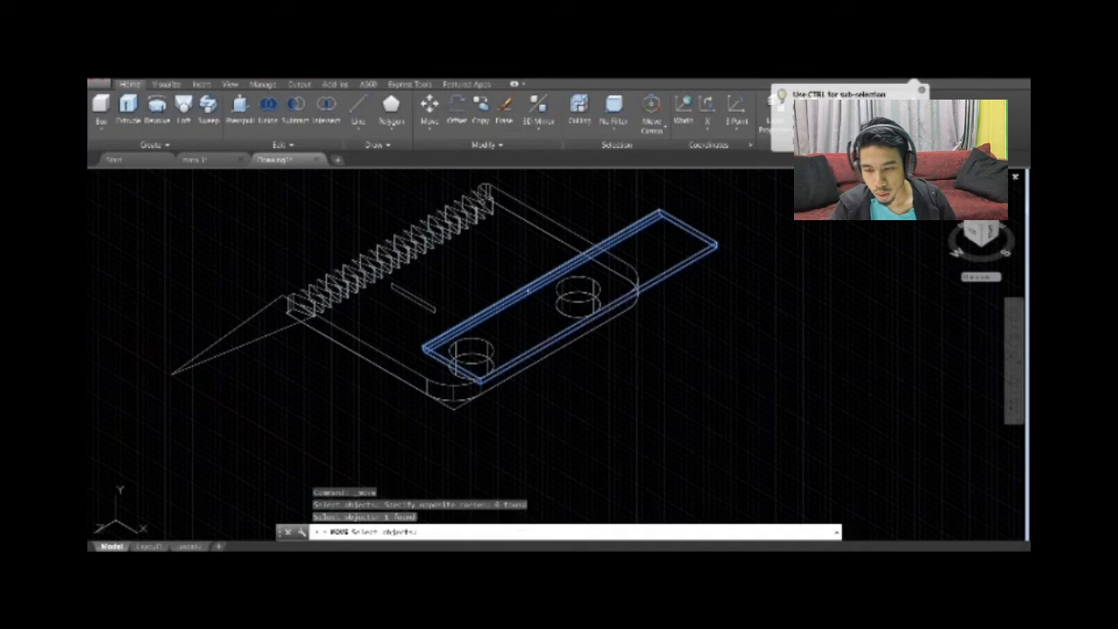
pyautogui.press('Return')
pyautogui.click(451, 365)
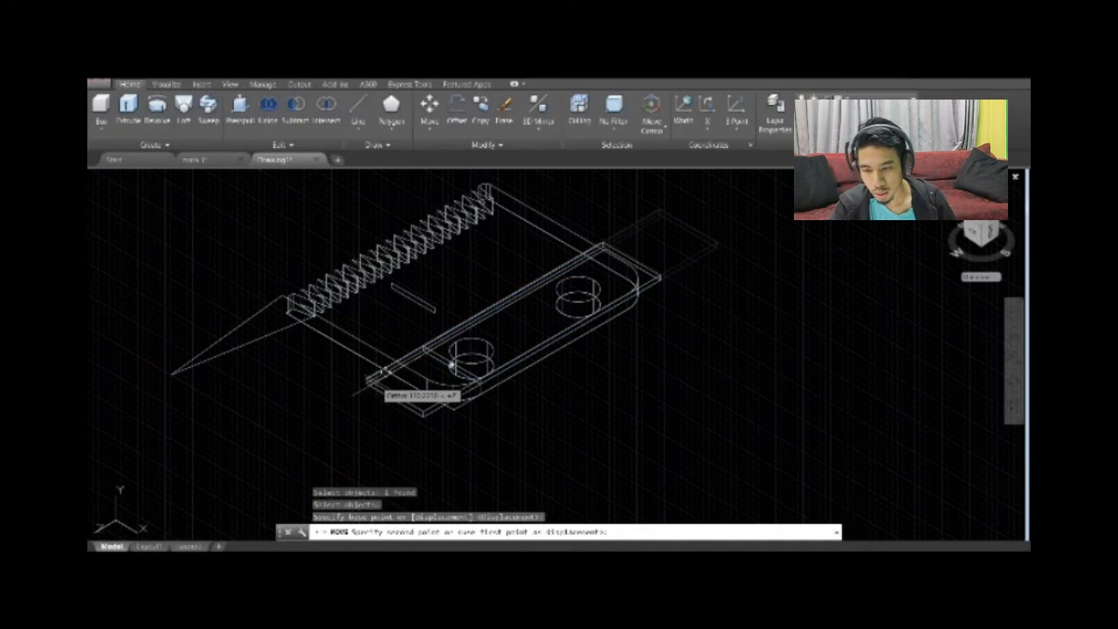
pyautogui.click(371, 381)
pyautogui.press('Escape')
# Join the lines of the rectangular recess profile in the middle of the plate into one closed outline.
pyautogui.click(241, 111)
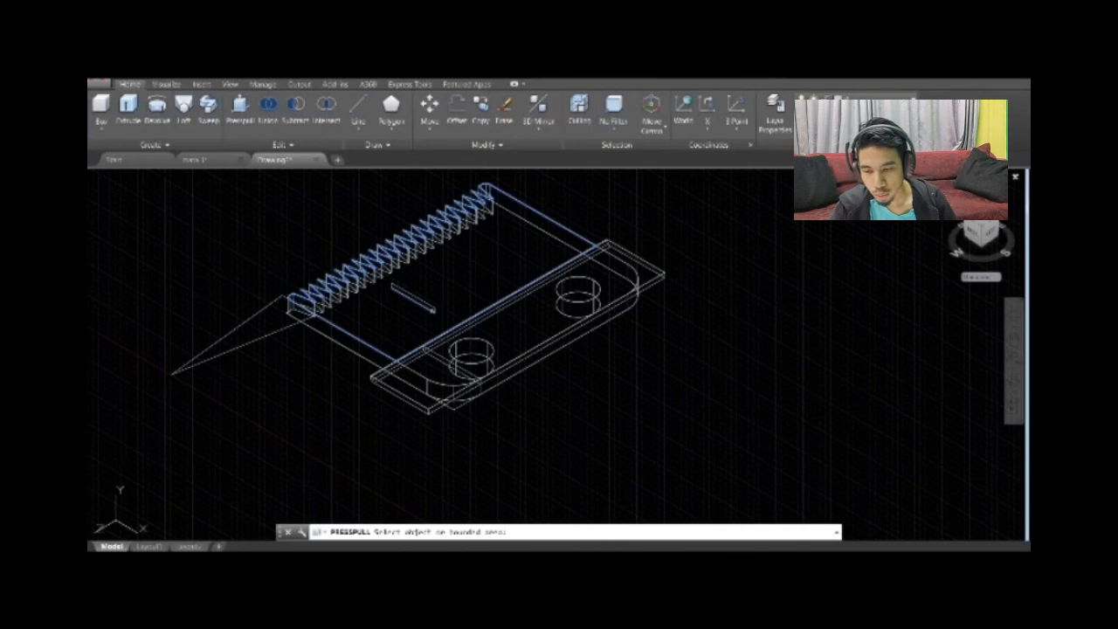
pyautogui.press('Escape')
pyautogui.scroll(4, 432, 311)
pyautogui.moveTo(437, 327); pyautogui.dragTo(482, 375, button='middle')
pyautogui.write('join')
pyautogui.press('Return')
pyautogui.click(455, 355)
pyautogui.click(454, 355)
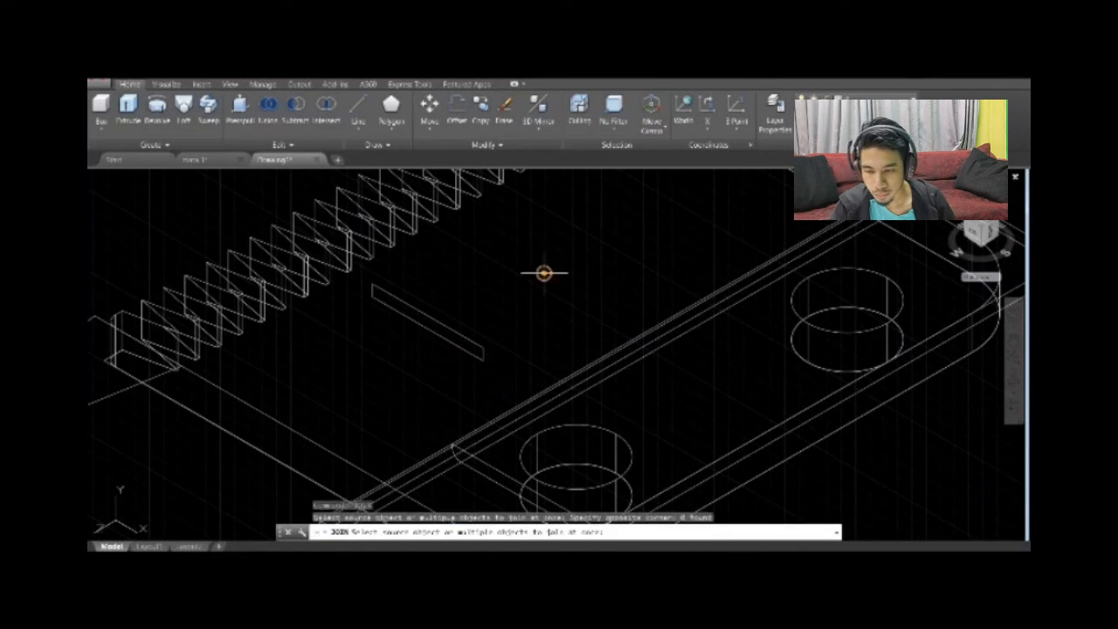
pyautogui.click(544, 273)
pyautogui.click(428, 371)
pyautogui.click(377, 286)
pyautogui.press('Return')
# Press-pull the rectangular recess profile across the plate's width and past its far side.
pyautogui.click(242, 112)
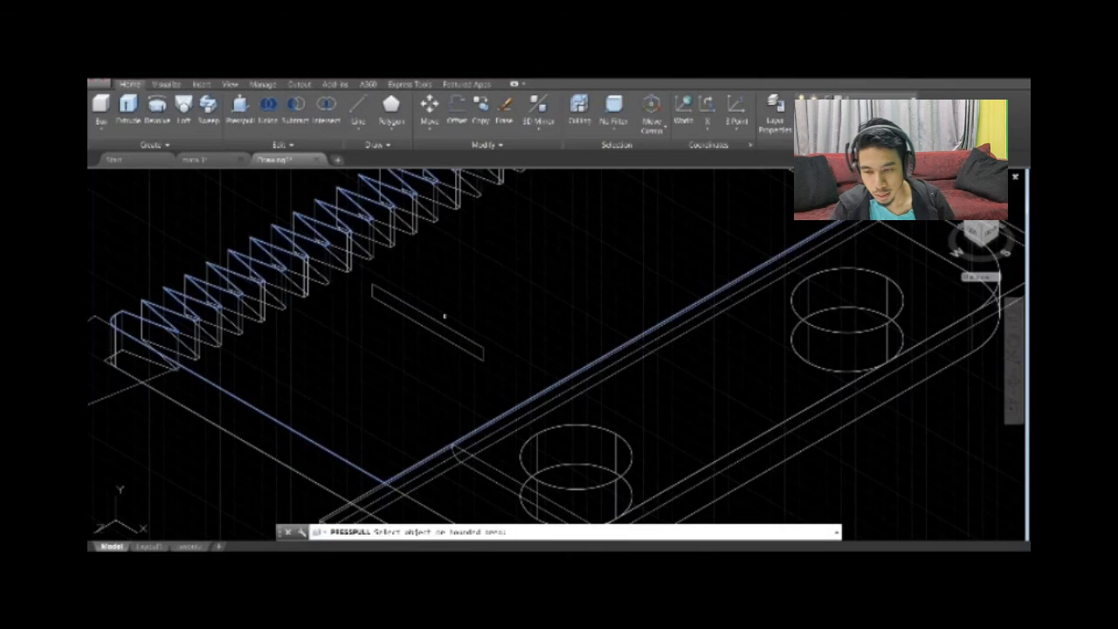
pyautogui.click(428, 321)
pyautogui.scroll(-4, 510, 327)
pyautogui.click(712, 188)
# Move the recess block along its length so it overhangs both sides of the plate.
pyautogui.click(429, 112)
pyautogui.click(478, 329)
pyautogui.press('Return')
pyautogui.click(478, 328)
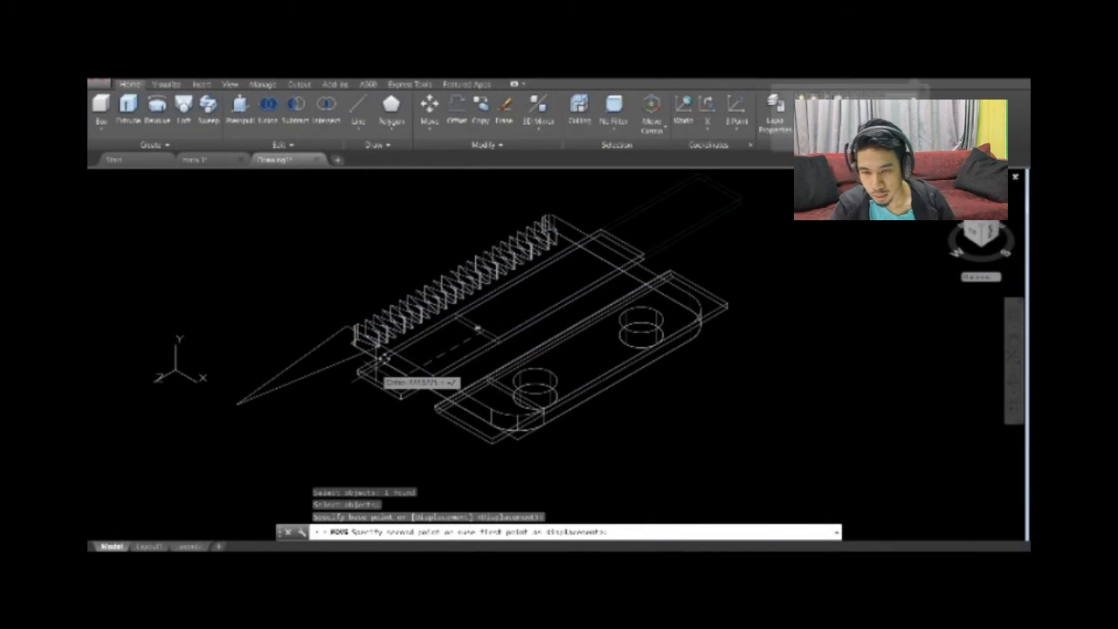
pyautogui.click(379, 383)
pyautogui.press('Escape')
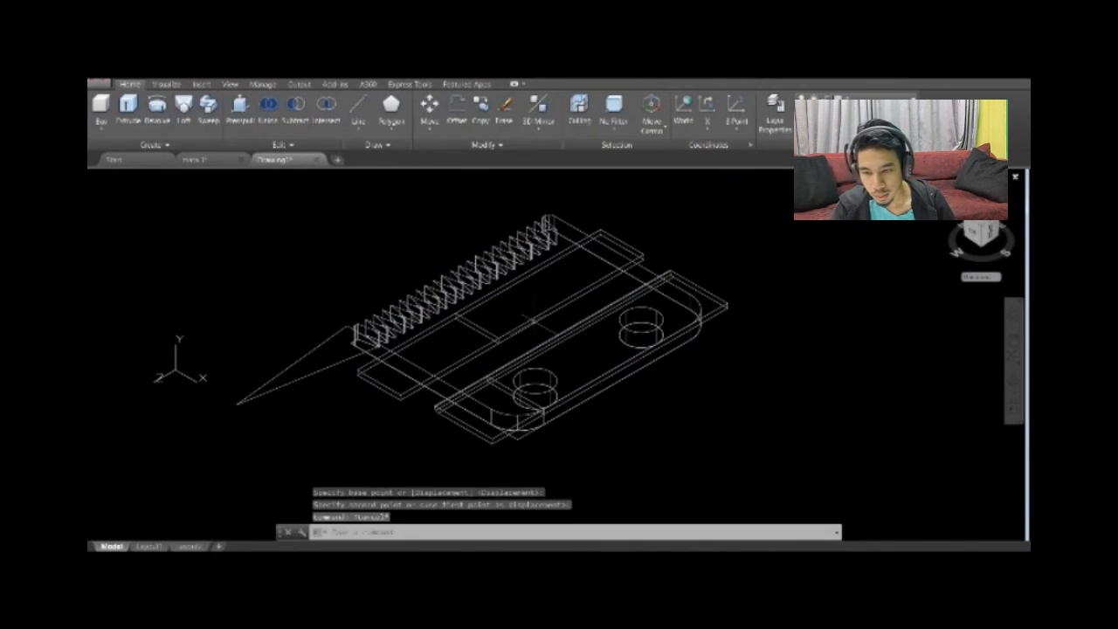
# Delete the leftover rectangular recess profile from the middle of the plate.
pyautogui.click(479, 331)
pyautogui.press('Delete')
pyautogui.click(505, 387)
pyautogui.press('Escape')
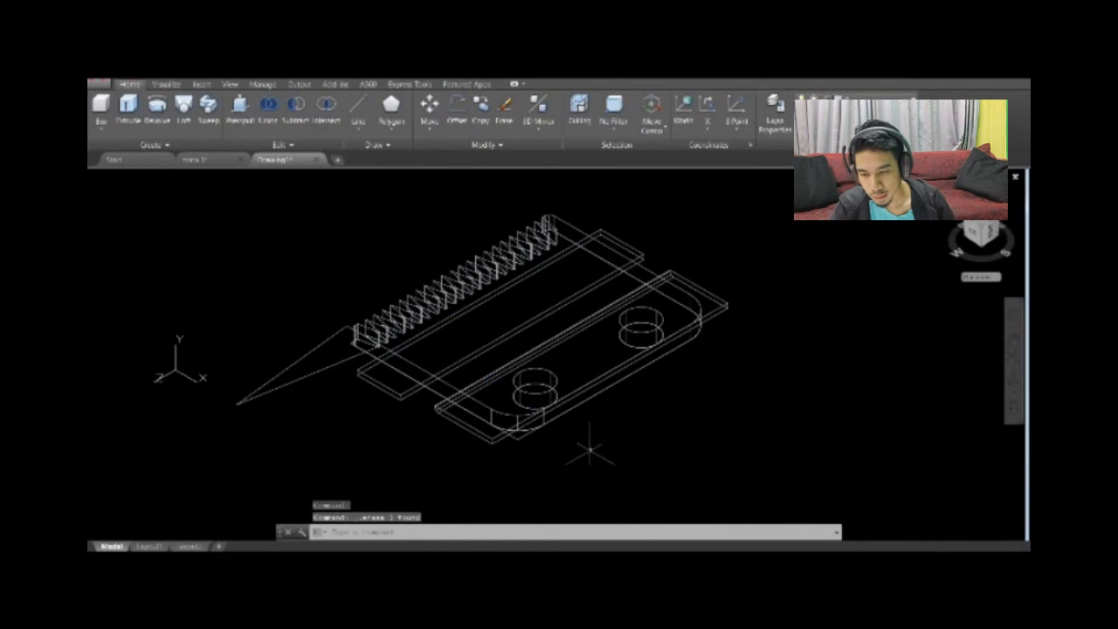
# Delete the triangular wedge profile at the plate's toothed end.
pyautogui.scroll(3, 579, 424)
pyautogui.scroll(2, 299, 329)
pyautogui.click(300, 339)
pyautogui.scroll(-6, 300, 339)
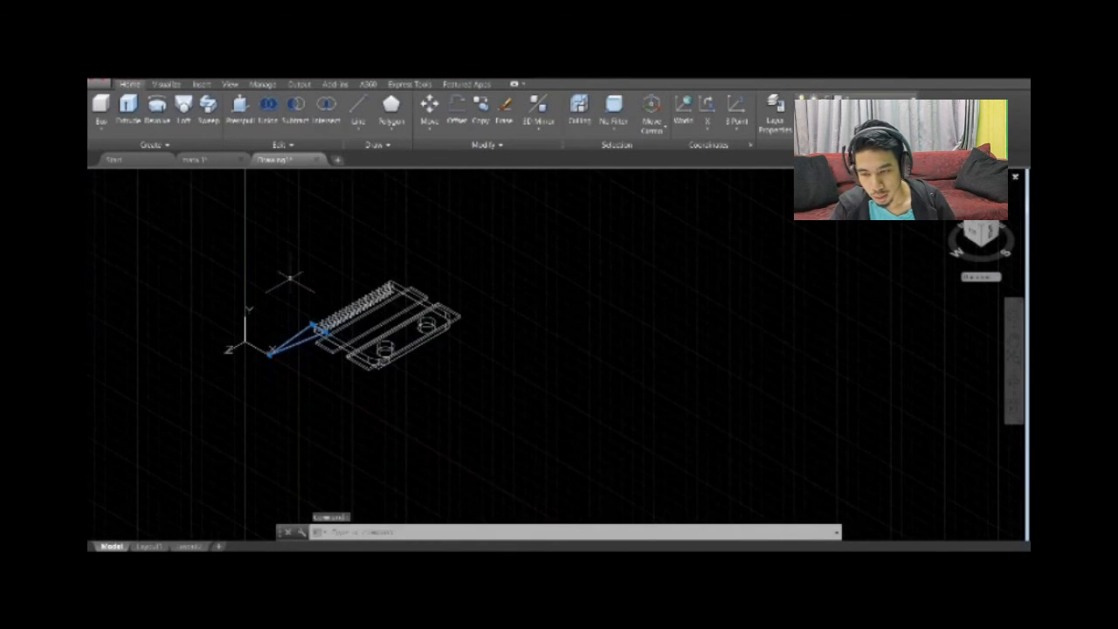
pyautogui.click(240, 109)
pyautogui.scroll(4, 275, 301)
pyautogui.click(334, 405)
pyautogui.press('Escape')
pyautogui.click(342, 403)
pyautogui.press('Delete')
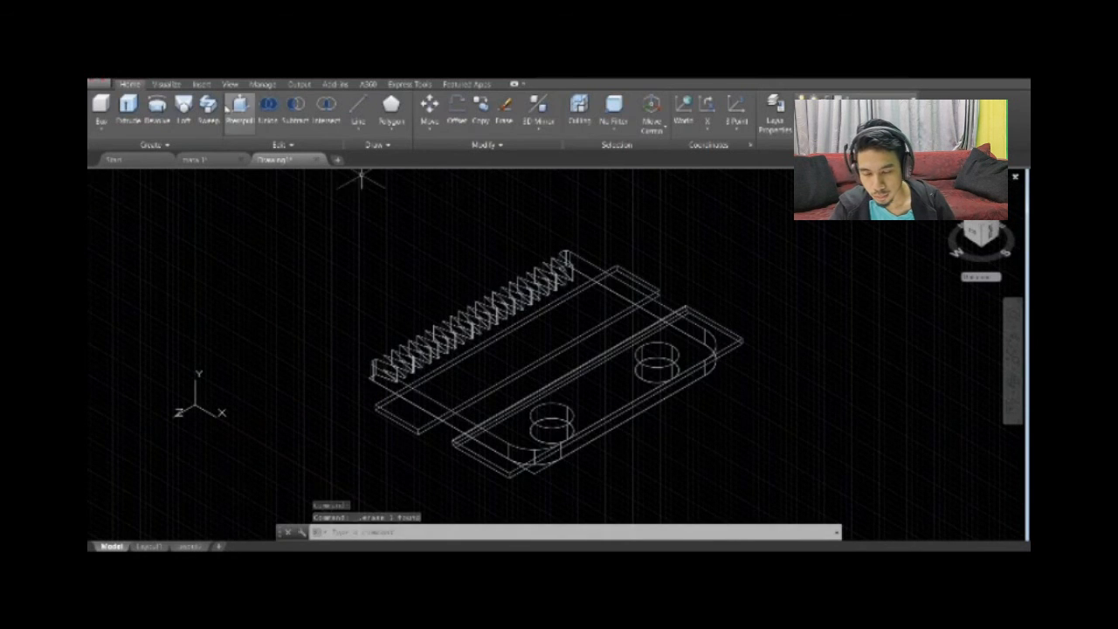
pyautogui.click(297, 109)
pyautogui.click(510, 389)
pyautogui.click(471, 415)
pyautogui.press('Return')
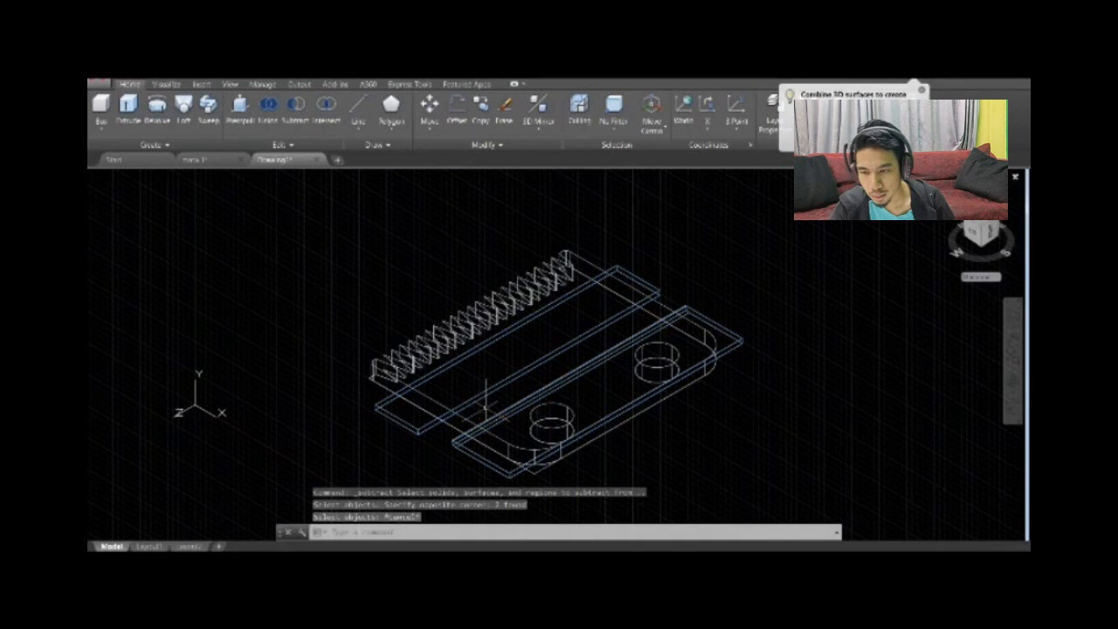
# Subtract the recess block and the step block from the toothed plate.
pyautogui.click(456, 427)
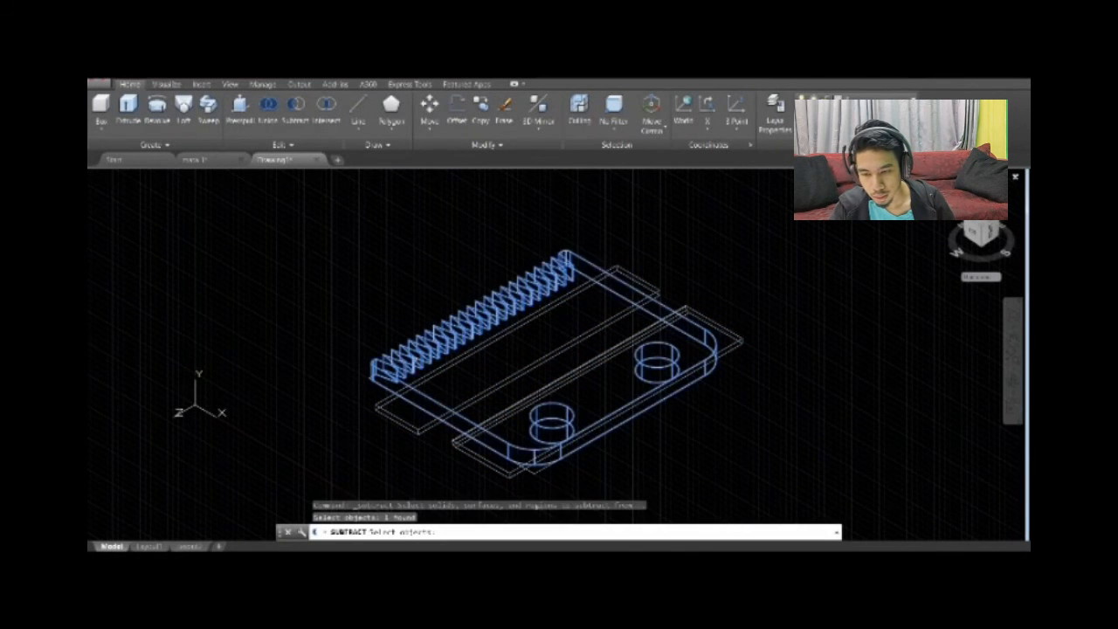
pyautogui.press('Return')
pyautogui.click(476, 400)
pyautogui.click(490, 421)
pyautogui.press('Return')
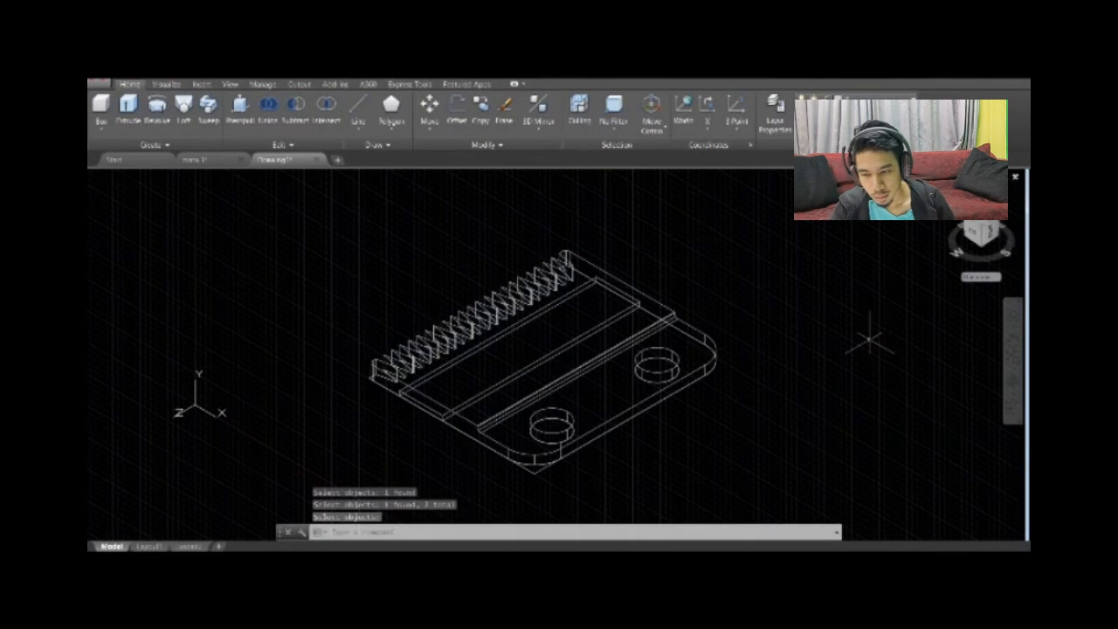
# Switch to the side view of the plate, with its toothed end at close range.
pyautogui.click(973, 232)
pyautogui.click(1010, 205)
pyautogui.scroll(2, 542, 292)
pyautogui.moveTo(541, 292); pyautogui.dragTo(653, 312, button='middle')
pyautogui.scroll(2, 512, 416)
pyautogui.click(358, 109)
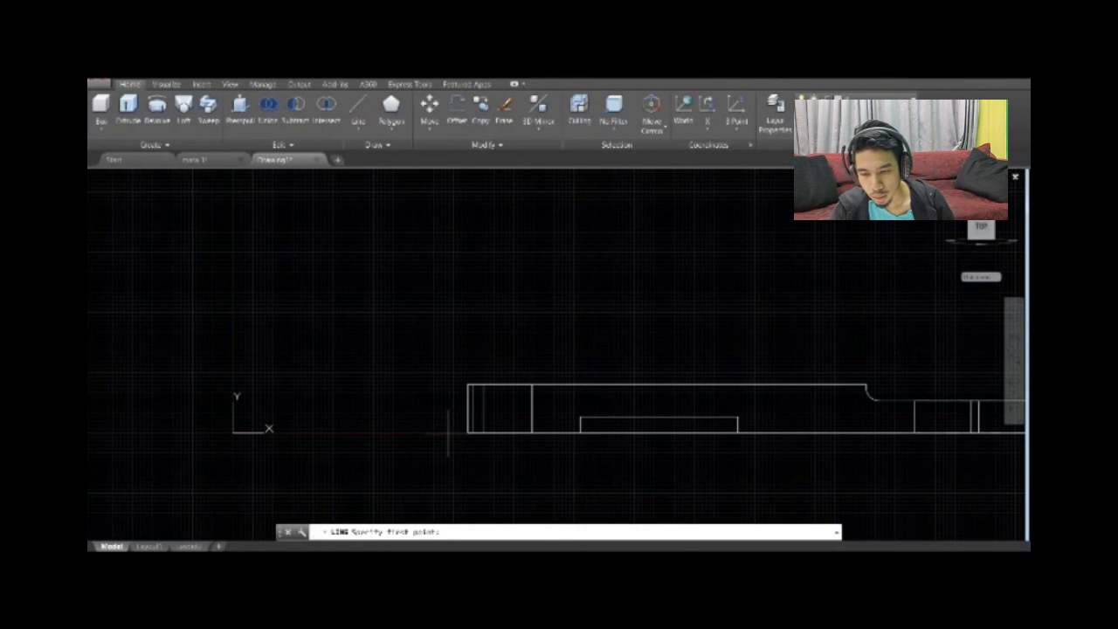
pyautogui.click(449, 432)
pyautogui.click(586, 380)
pyautogui.press('Escape')
pyautogui.click(519, 433)
pyautogui.press('Delete')
# Draw a closed triangle of free-angle lines over the toothed end, its slanted side crossing the plate from the lower tip to above the top face.
pyautogui.press('F8')
pyautogui.write('l')
pyautogui.press('Return')
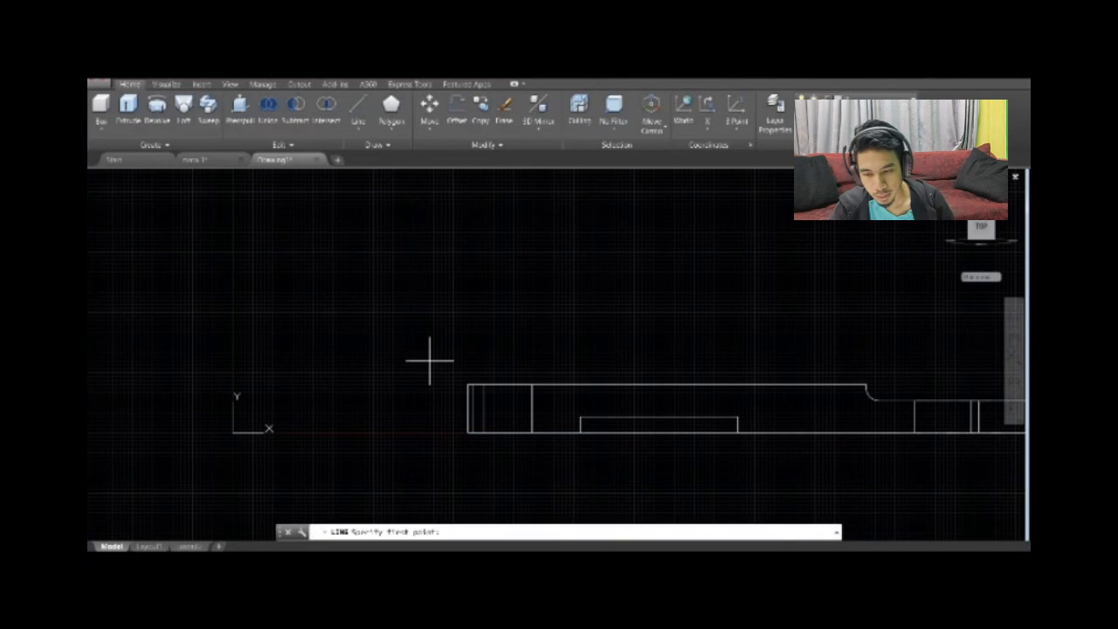
pyautogui.click(449, 432)
pyautogui.click(596, 376)
pyautogui.click(446, 377)
pyautogui.press('Escape')
# Join the triangle's three lines into a single polyline.
pyautogui.write('join')
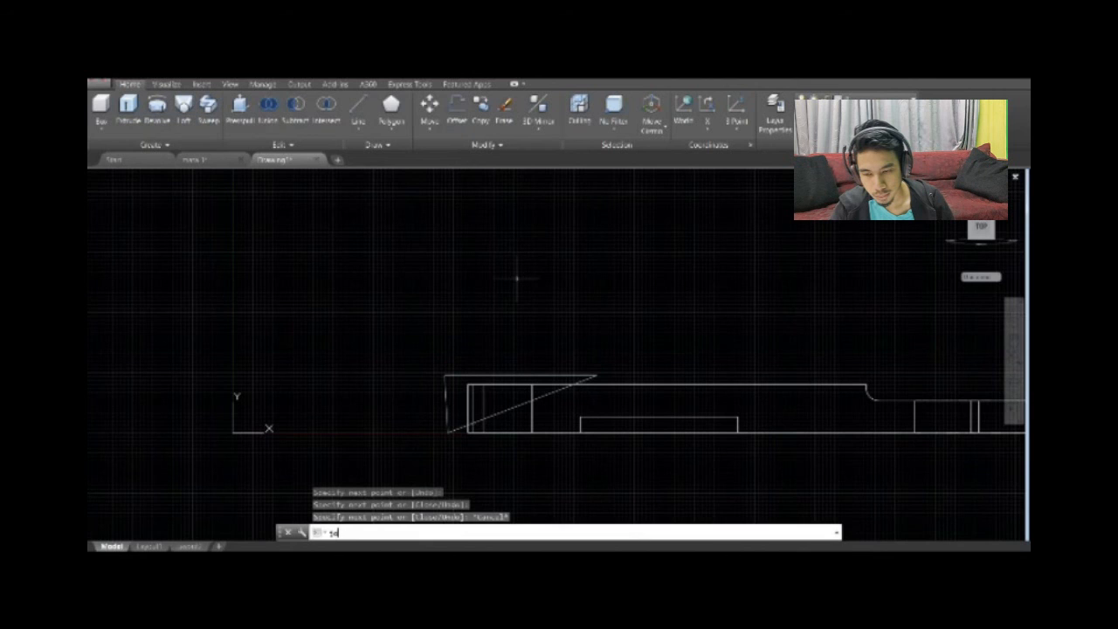
pyautogui.press('Return')
pyautogui.click(489, 376)
pyautogui.click(445, 398)
pyautogui.click(461, 427)
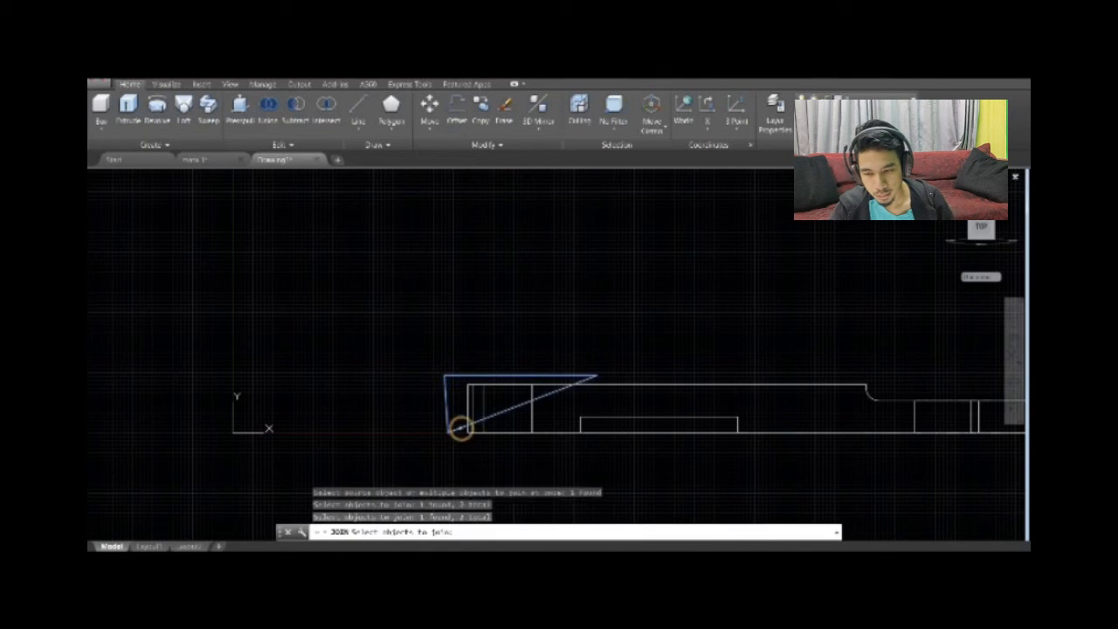
pyautogui.press('Return')
# Presspull the triangle into a wedge running along the whole toothed edge and well past the plate's far side.
pyautogui.click(994, 213)
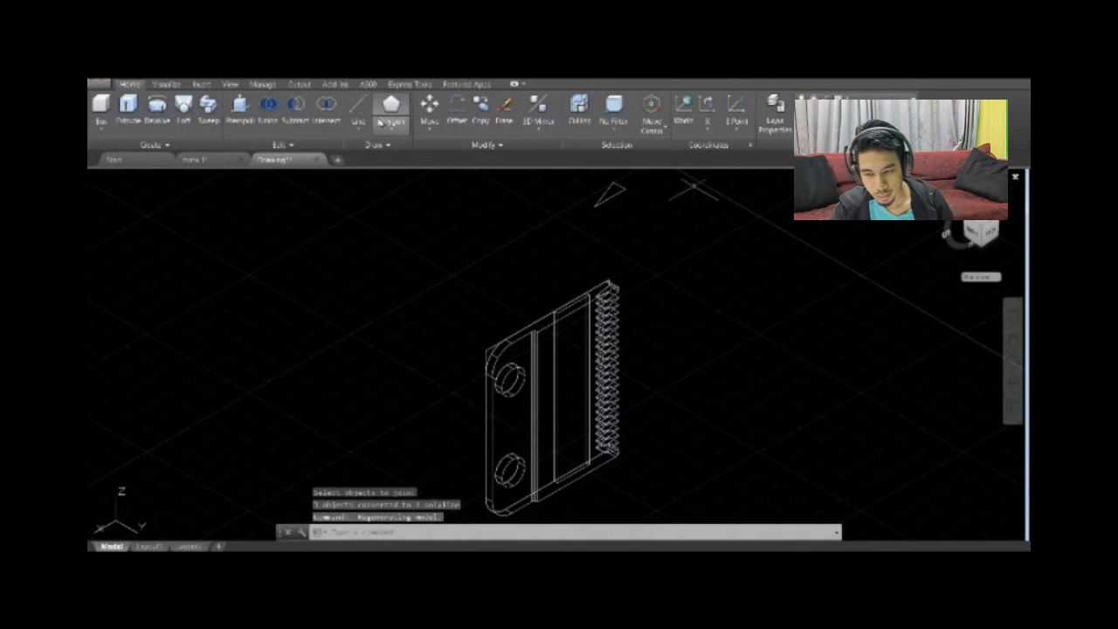
pyautogui.click(239, 109)
pyautogui.click(609, 193)
pyautogui.moveTo(703, 477); pyautogui.dragTo(693, 367, button='middle')
pyautogui.click(688, 478)
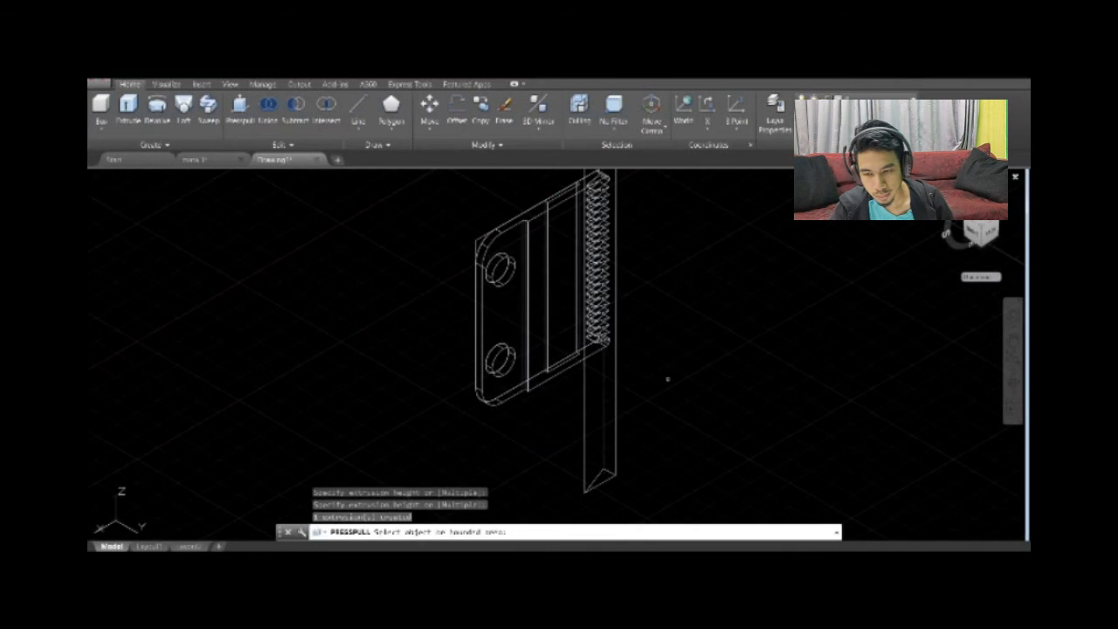
# Subtract the triangular wedge from the plate to bevel its toothed end.
pyautogui.click(295, 111)
pyautogui.click(544, 243)
pyautogui.press('Return')
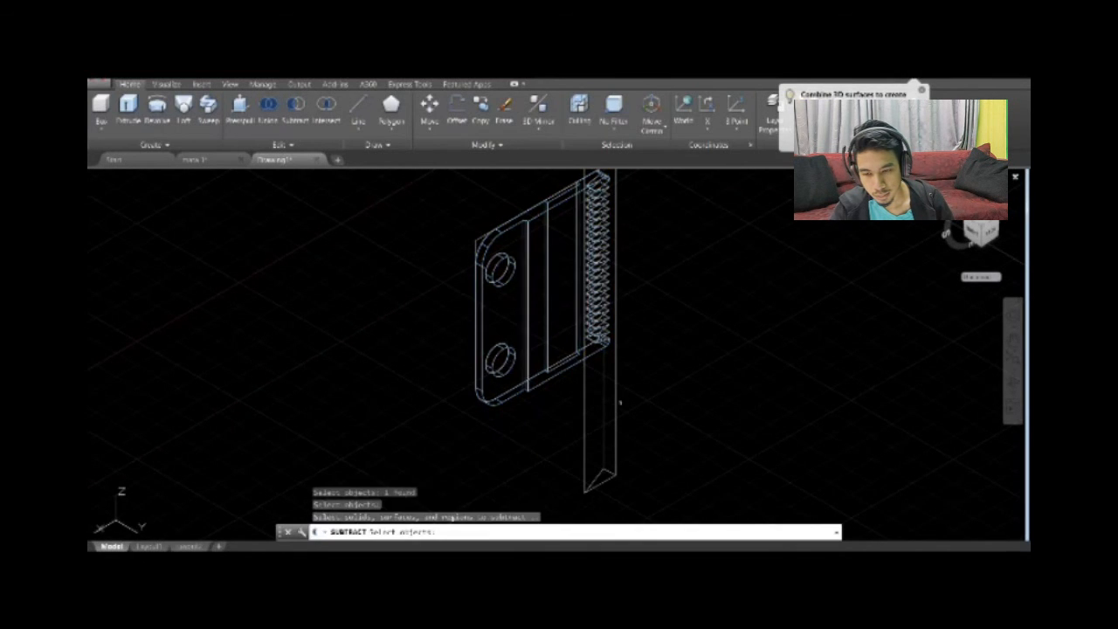
pyautogui.click(617, 400)
pyautogui.press('Return')
# Delete the leftover triangular profile at the toothed end in the side view.
pyautogui.click(981, 212)
pyautogui.scroll(2, 665, 358)
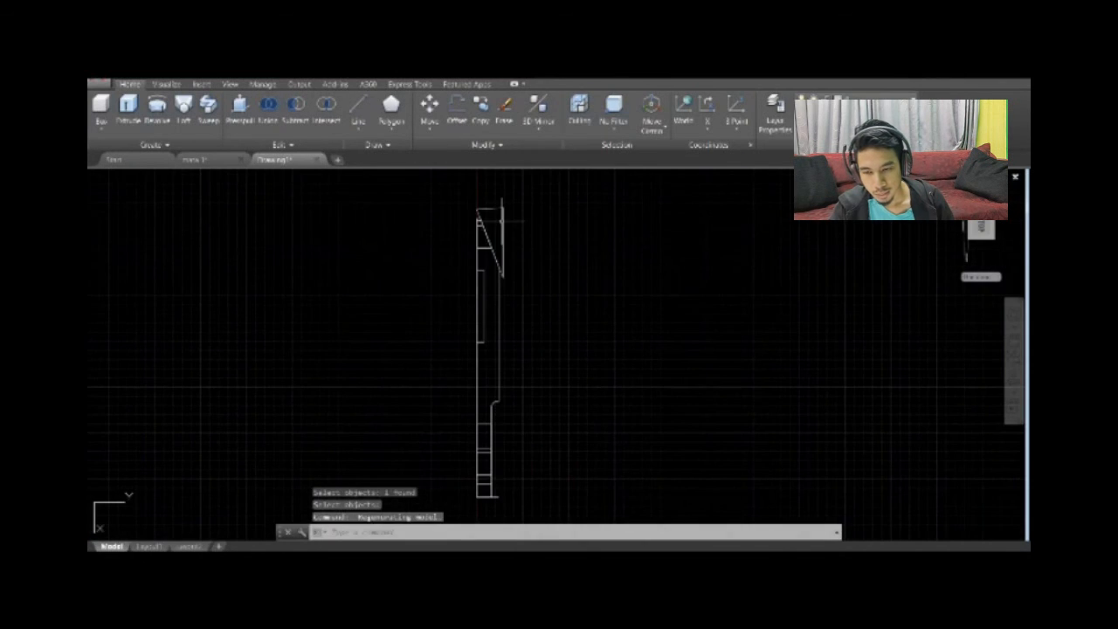
pyautogui.click(502, 220)
pyautogui.press('Delete')
# Try to fillet the edge where the bevel meets the plate's flat top face, and undo the last erase.
pyautogui.scroll(4, 527, 318)
pyautogui.moveTo(527, 317); pyautogui.dragTo(560, 376, button='middle')
pyautogui.click(1006, 194)
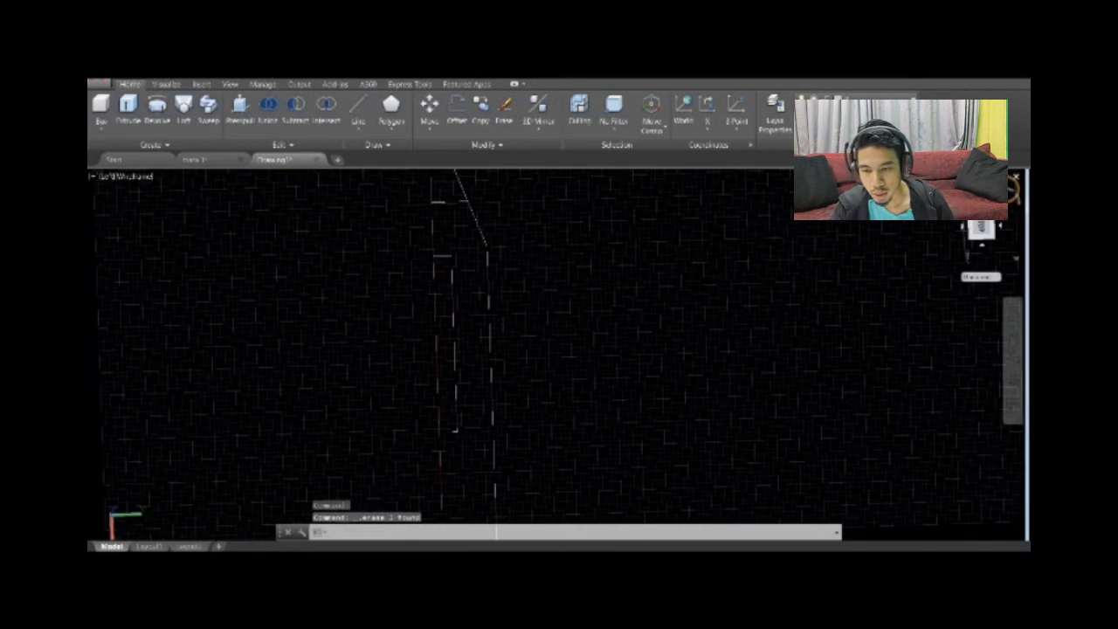
pyautogui.scroll(-3, 654, 355)
pyautogui.scroll(4, 456, 389)
pyautogui.scroll(2, 602, 341)
pyautogui.moveTo(602, 338); pyautogui.dragTo(498, 266, button='middle')
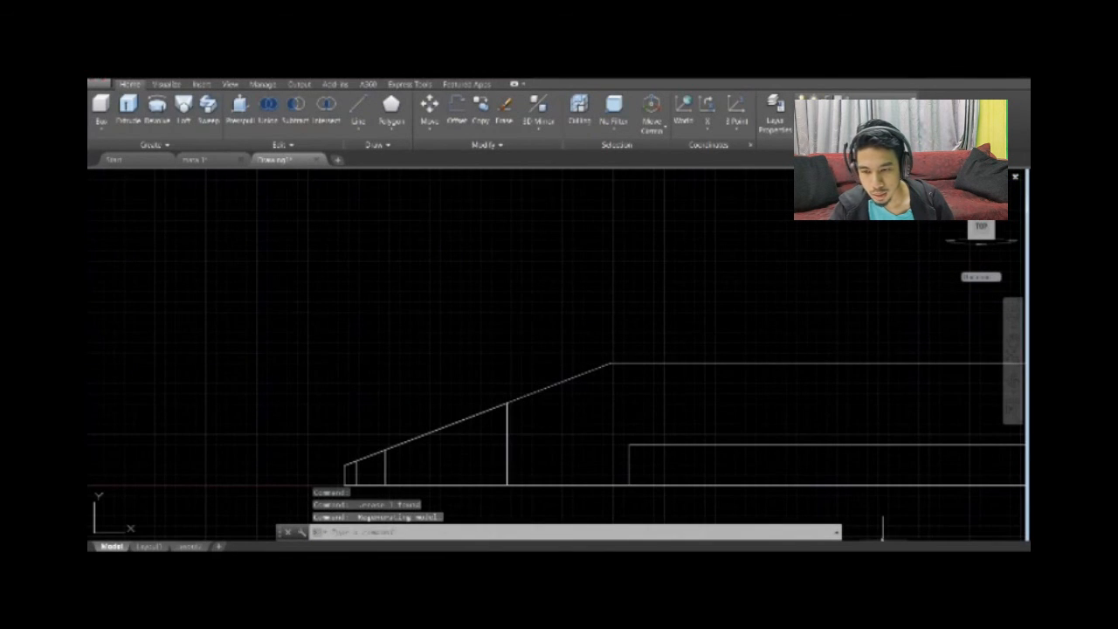
pyautogui.write('re')
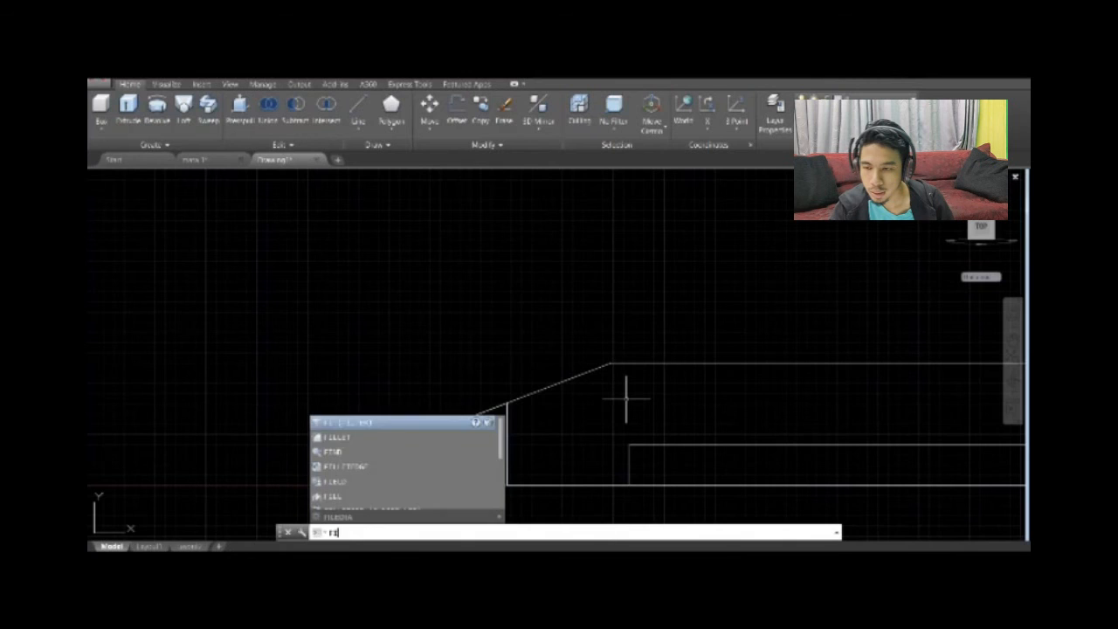
pyautogui.click(339, 438)
pyautogui.click(539, 530)
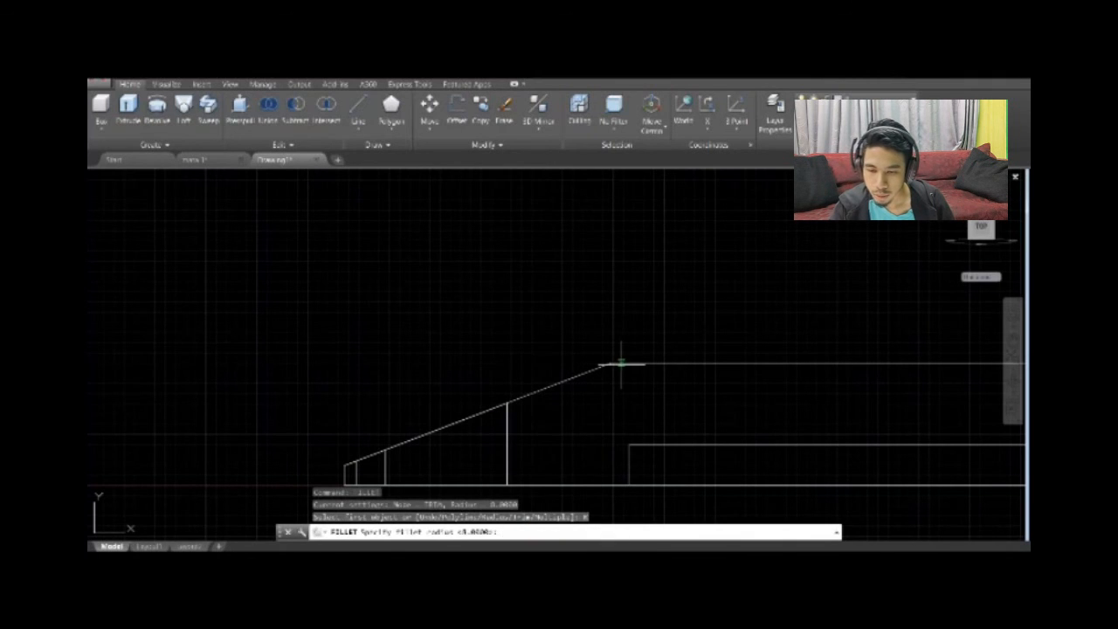
pyautogui.press('Return')
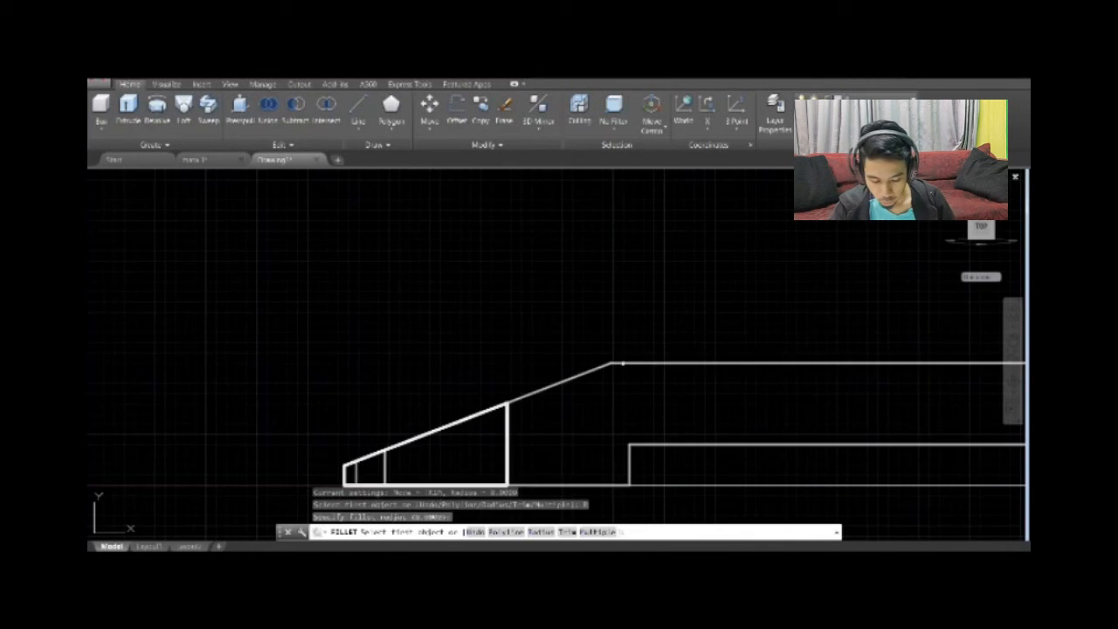
pyautogui.click(613, 363)
pyautogui.click(593, 371)
pyautogui.click(610, 364)
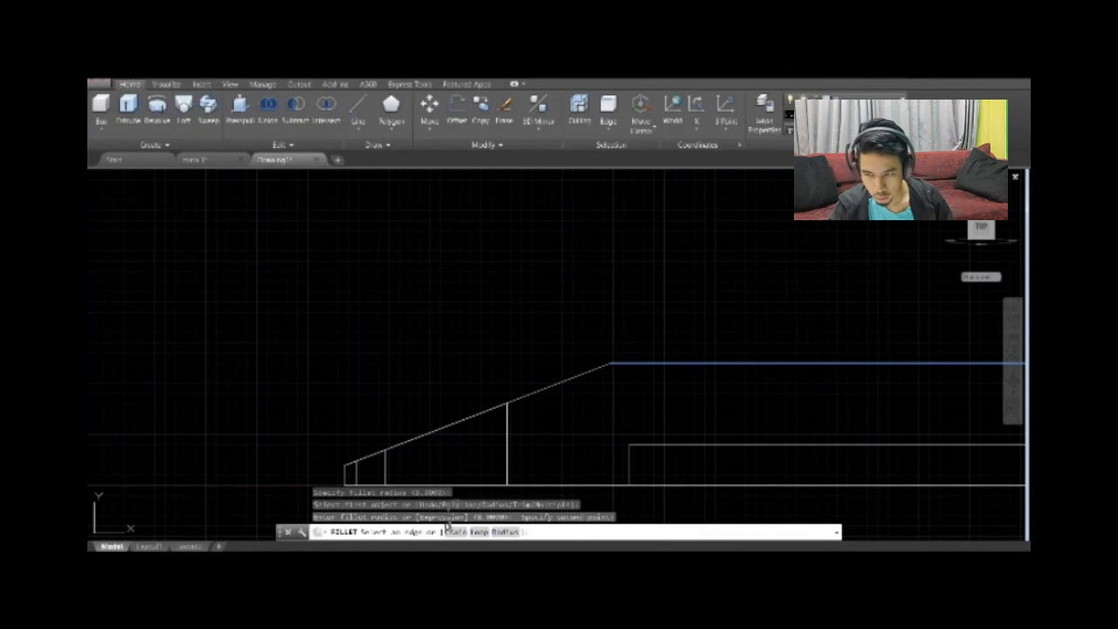
pyautogui.scroll(-5, 676, 436)
pyautogui.press('Escape')
pyautogui.press('Escape')
pyautogui.press('Escape')
pyautogui.press('Escape')
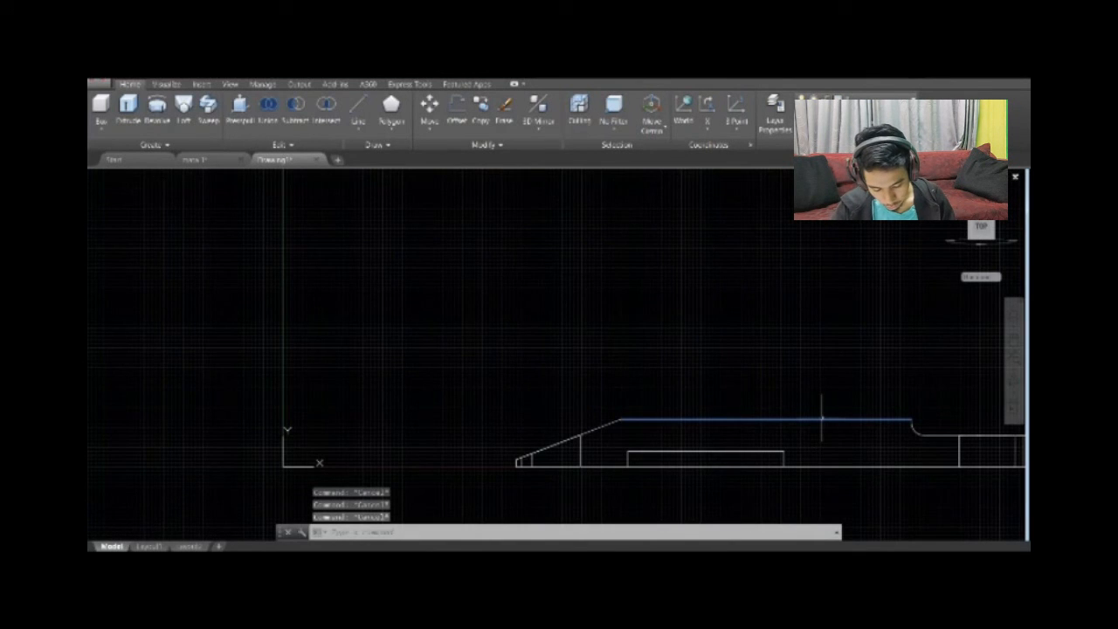
pyautogui.hotkey('ctrl', 'z')
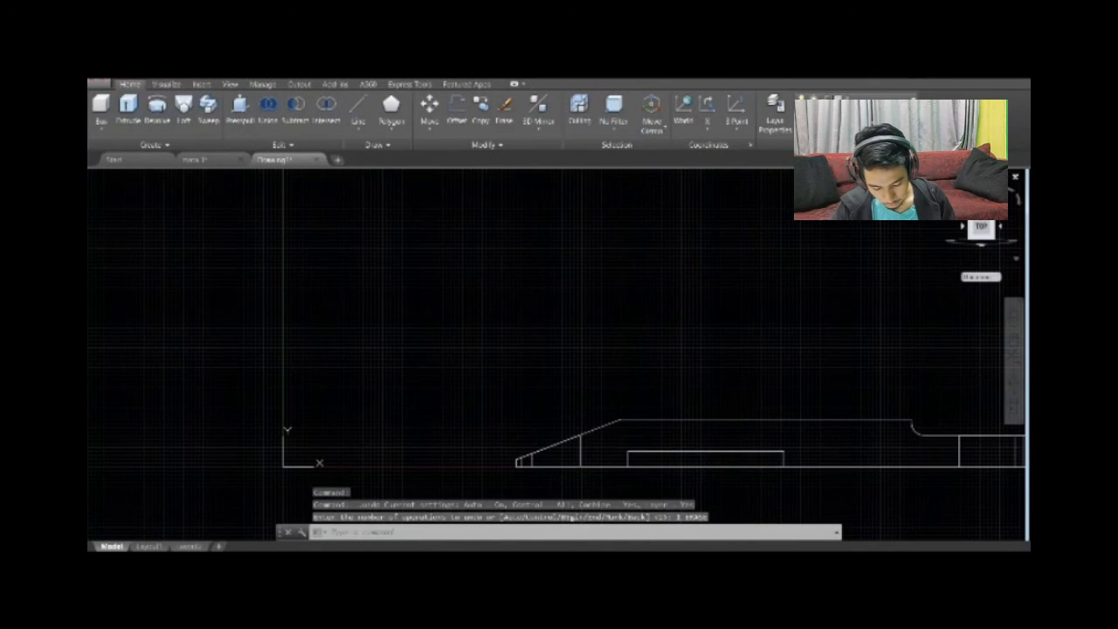
# Delete the leftover sharp-cornered outline around the plate's rounded end.
pyautogui.click(984, 232)
pyautogui.click(985, 233)
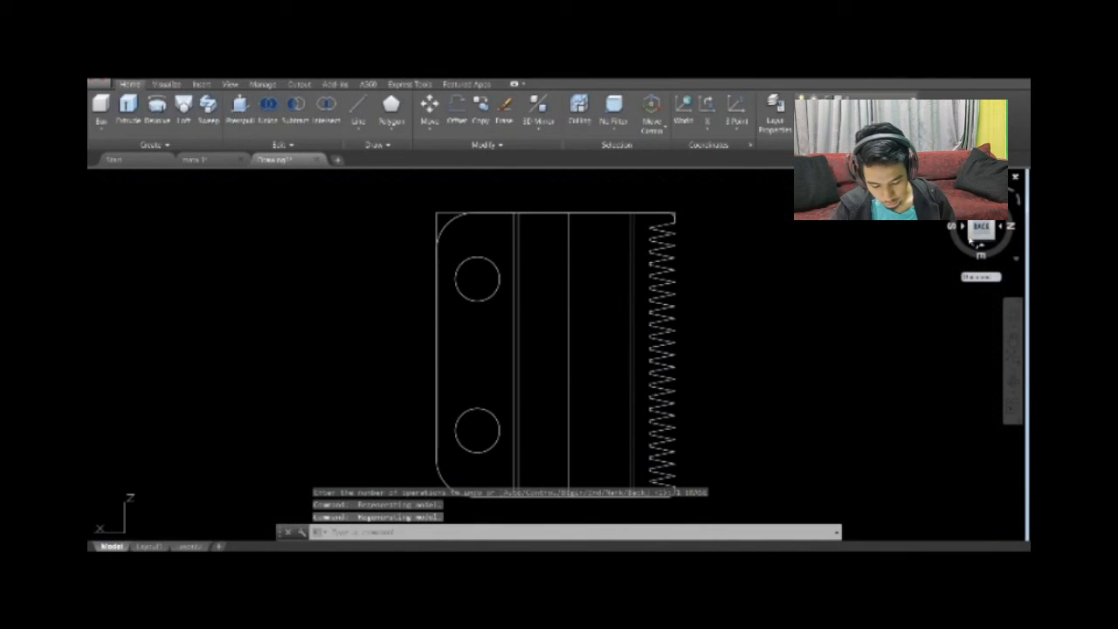
pyautogui.click(971, 241)
pyautogui.click(465, 204)
pyautogui.press('Delete')
pyautogui.click(472, 197)
pyautogui.press('Delete')
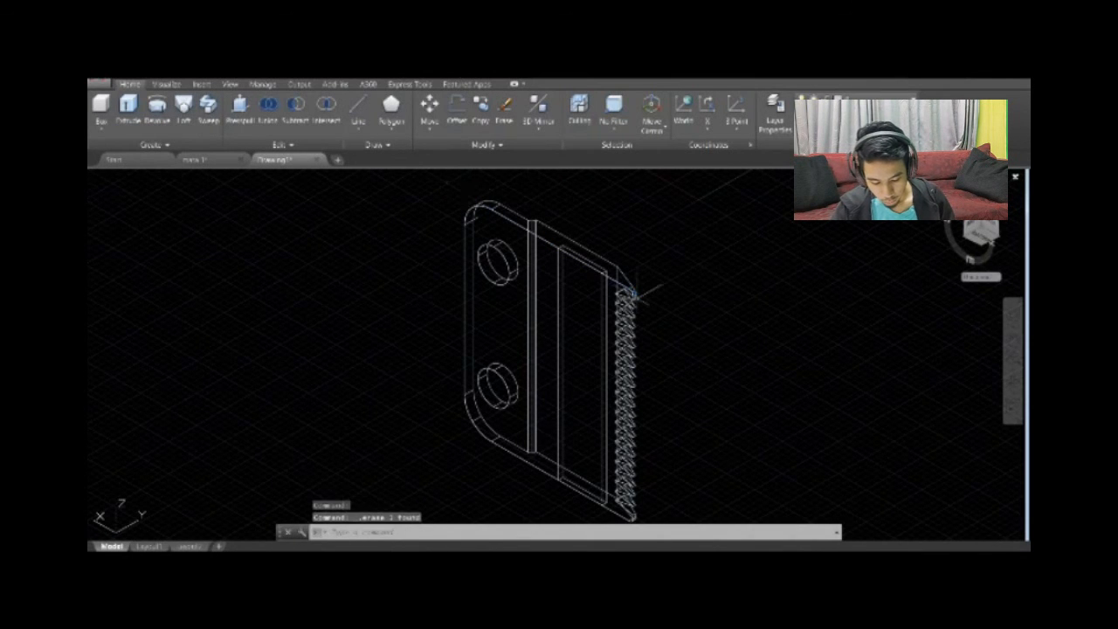
# Shade the model in the Conceptual visual style and delete the remaining stray profile geometry.
pyautogui.scroll(-2, 587, 270)
pyautogui.click(164, 178)
pyautogui.click(199, 214)
pyautogui.scroll(5, 527, 407)
pyautogui.press('Delete')
pyautogui.click(529, 404)
pyautogui.press('Delete')
# Delete the leftover recess profile on the plate's side edge and view the finished blade from another angle.
pyautogui.moveTo(679, 312); pyautogui.dragTo(719, 414, button='middle')
pyautogui.scroll(-2, 737, 354)
pyautogui.moveTo(737, 354); pyautogui.dragTo(685, 378, button='middle')
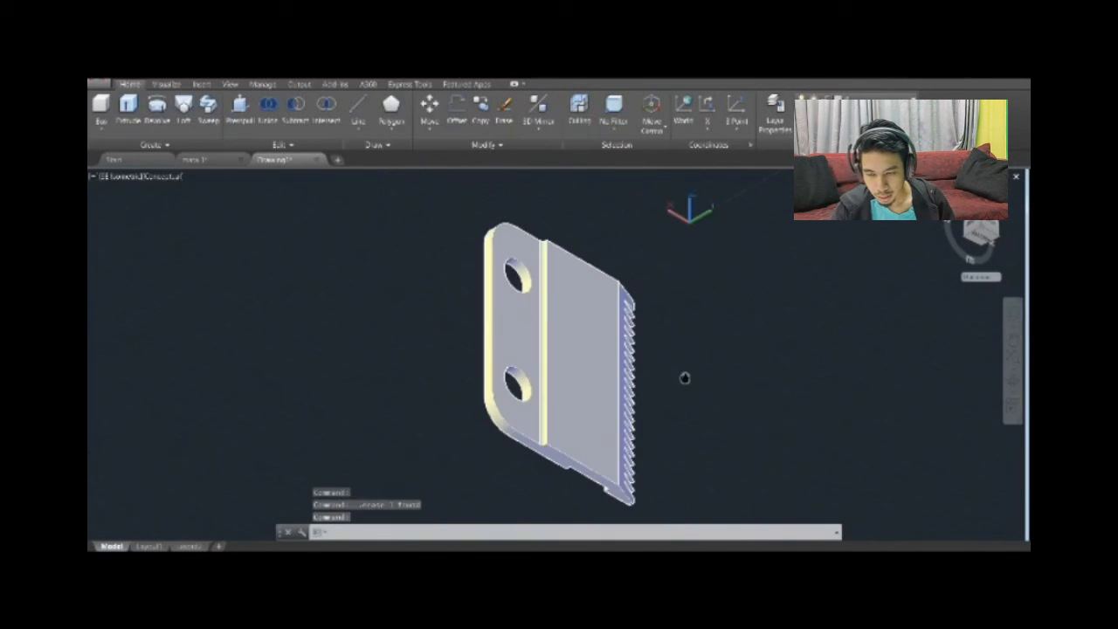
pyautogui.click(965, 226)
pyautogui.click(566, 217)
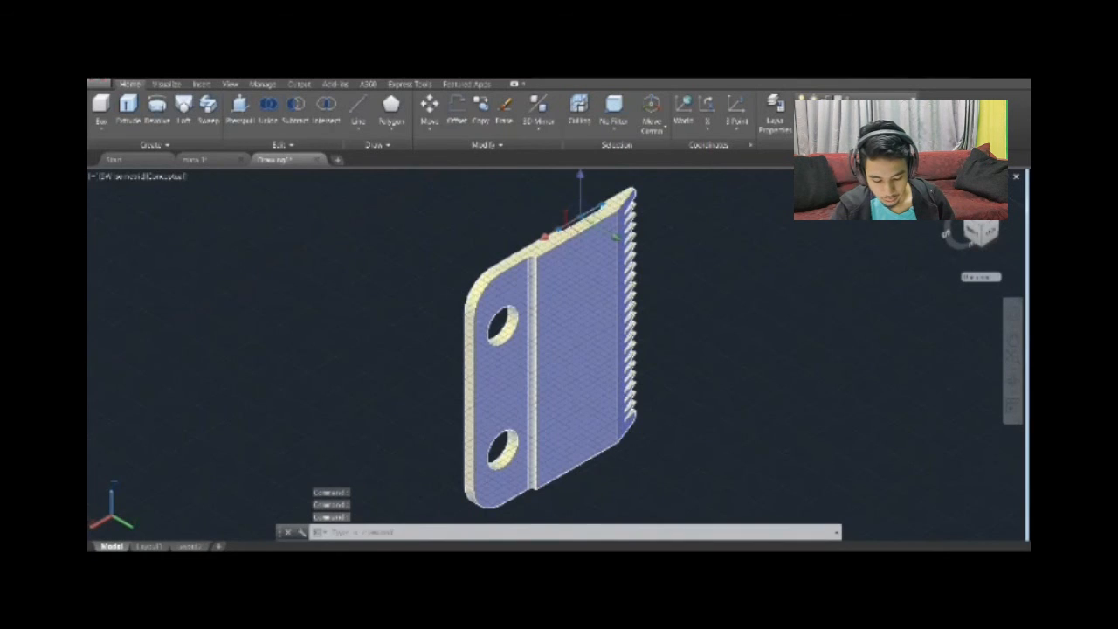
pyautogui.press('Delete')
pyautogui.moveTo(977, 231)
pyautogui.mouseDown()
pyautogui.moveTo(926, 335)
pyautogui.moveTo(993, 240)
pyautogui.moveTo(960, 246)
pyautogui.moveTo(967, 234)
pyautogui.moveTo(955, 235)
pyautogui.moveTo(959, 248)
pyautogui.moveTo(1000, 233)
pyautogui.moveTo(988, 250)
pyautogui.moveTo(876, 286)
pyautogui.moveTo(980, 231)
pyautogui.moveTo(966, 240)
pyautogui.mouseUp()
pyautogui.click(981, 230)
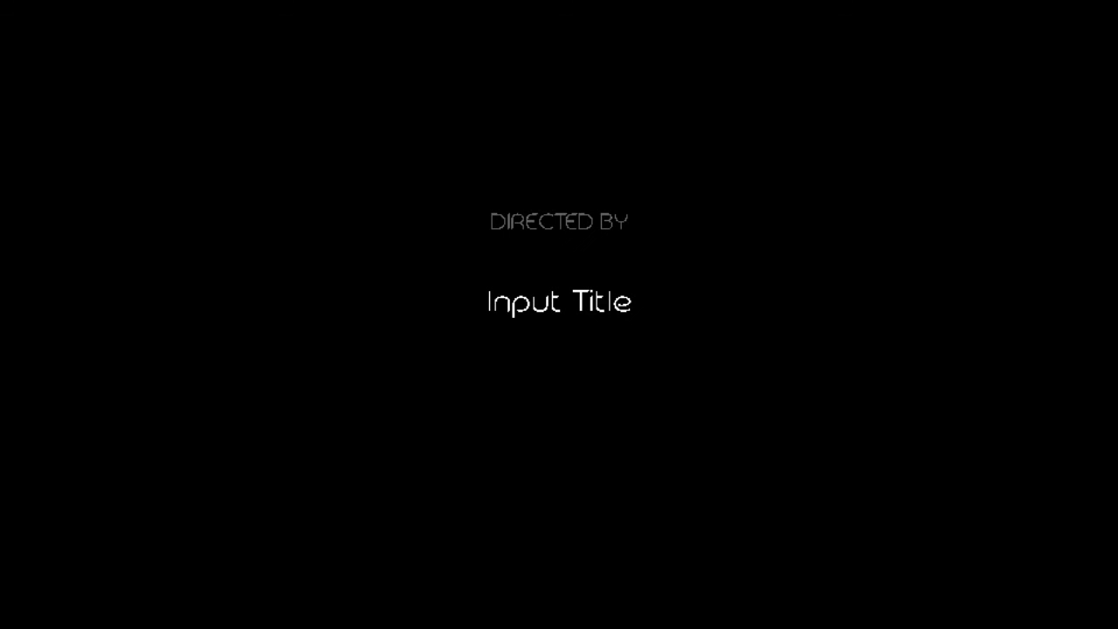